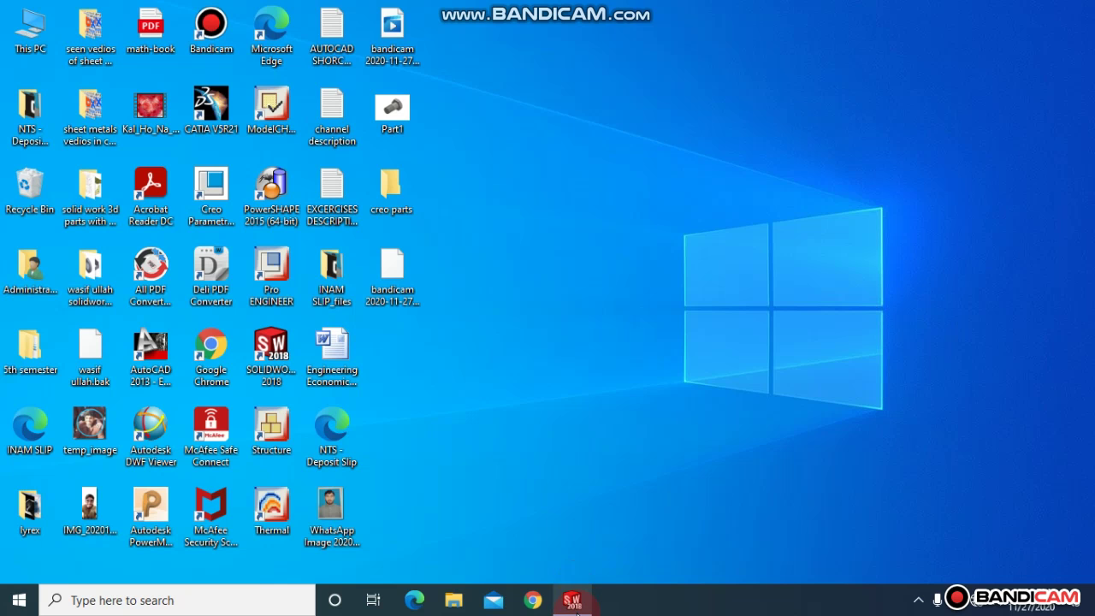
- Switch to SOLIDWORKS and examine the finished hex bolt model from several angles, including its head socket and threads
left_click(574, 601)
middle_click_drag(503, 267, 595, 319)
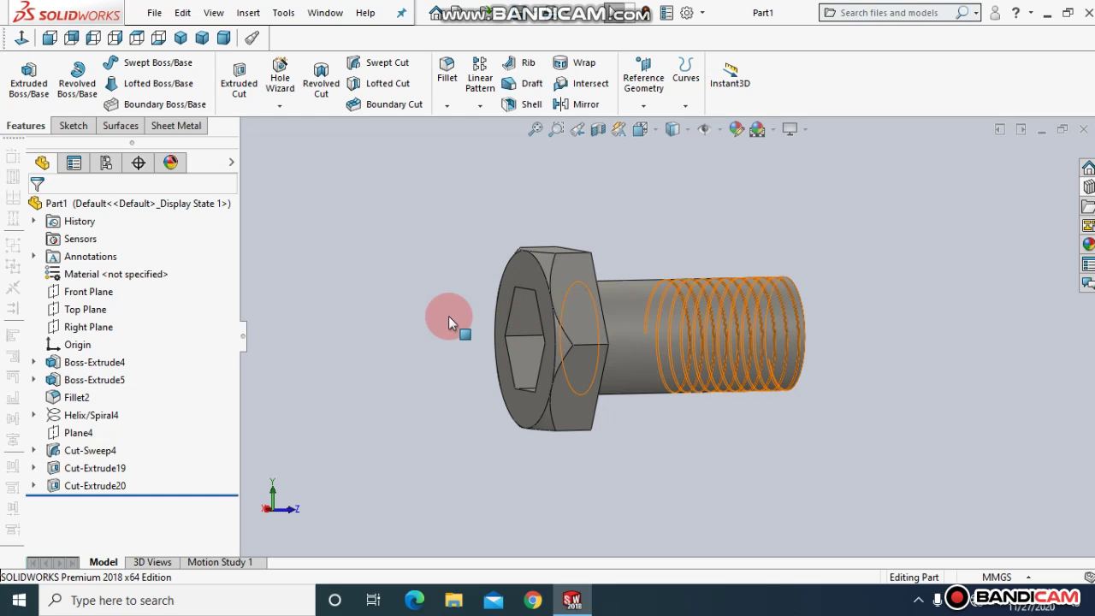
key("Right")
key("Right")
key("Up")
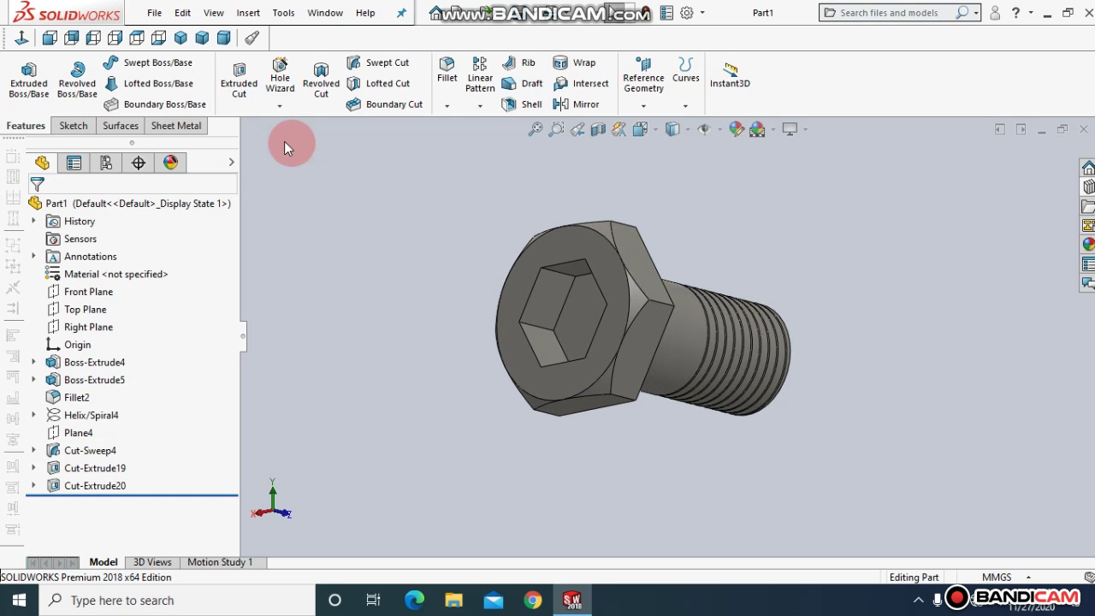
- Create a new part document
left_click(155, 12)
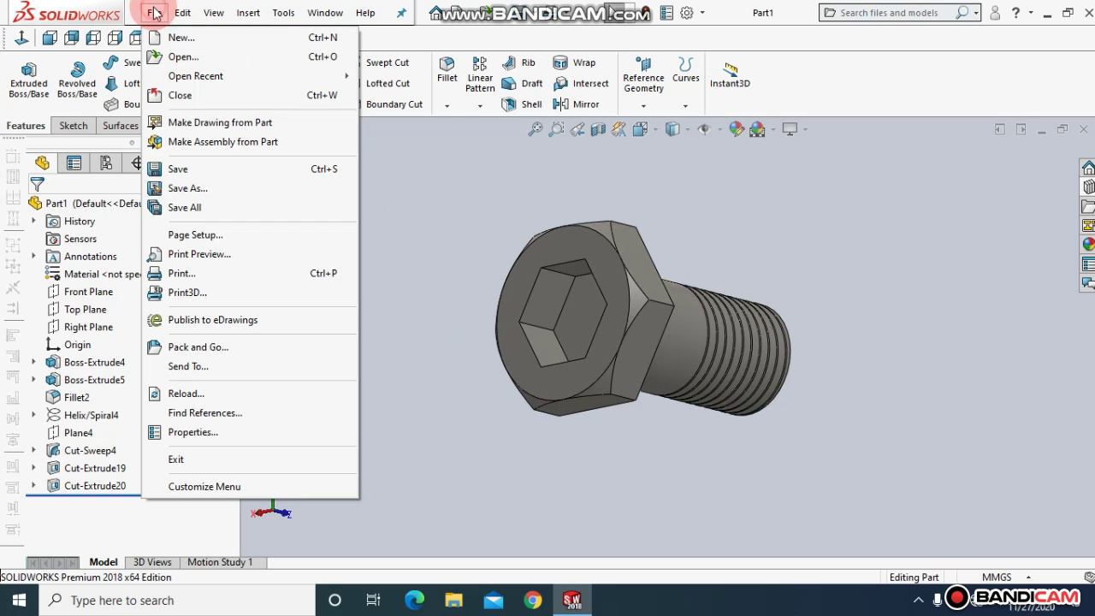
left_click(155, 12)
left_click(155, 12)
left_click(169, 38)
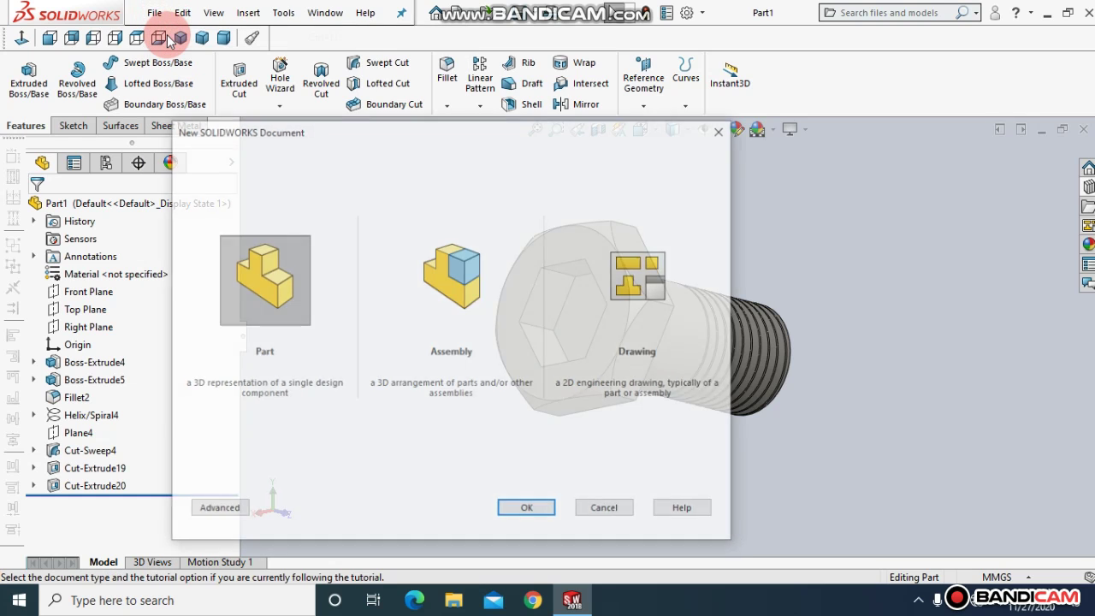
left_click(241, 269)
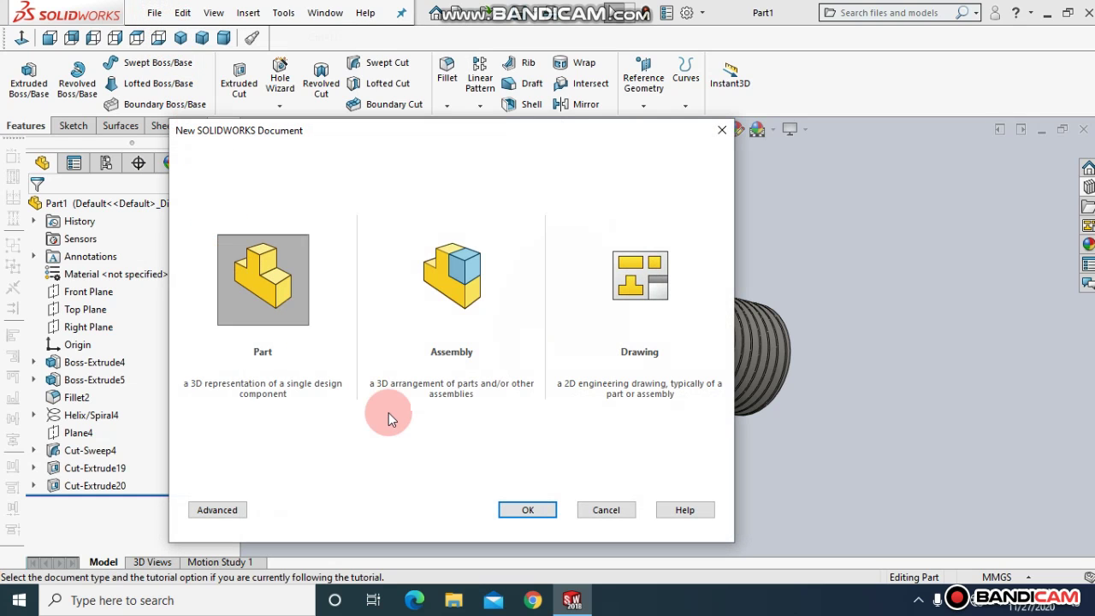
left_click(533, 511)
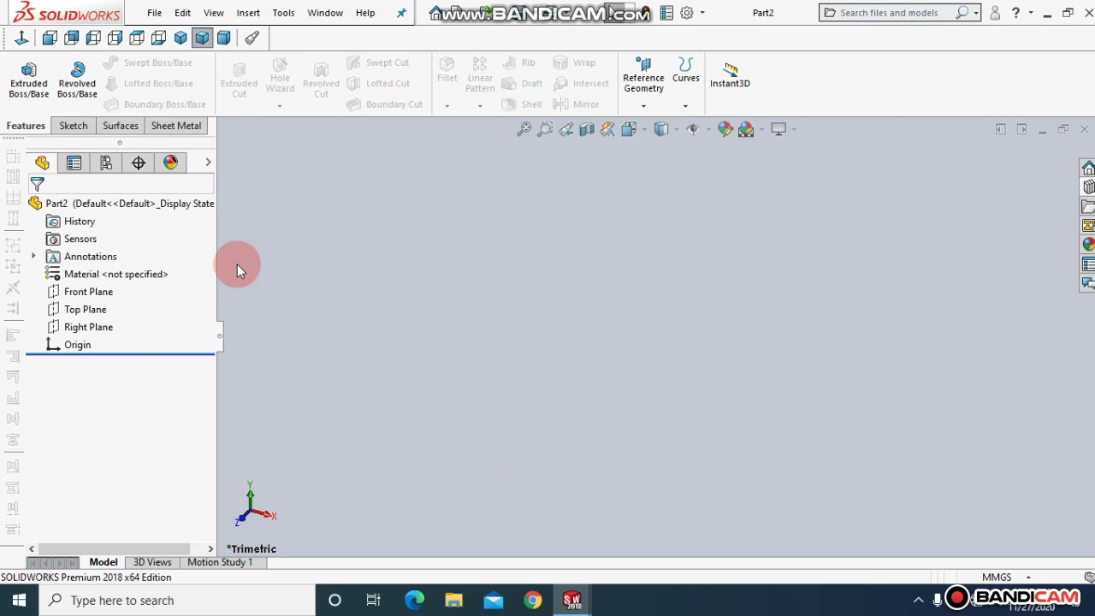
- Sketch a six-sided inscribed-circle polygon on the Front Plane, centred on the origin, with sides about 68.5 mm long
left_click(90, 292)
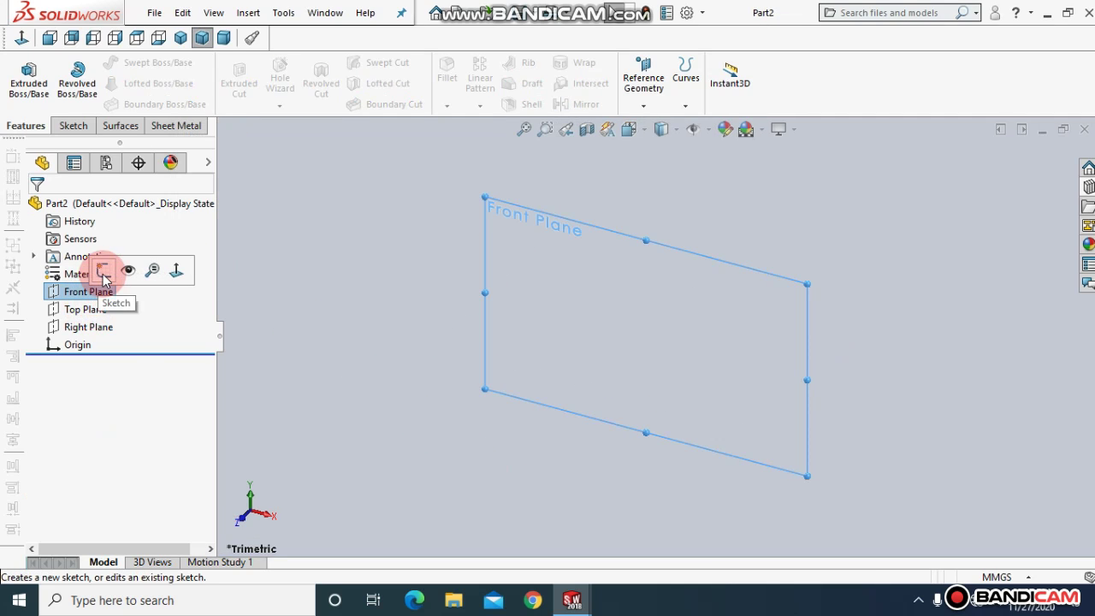
left_click(102, 270)
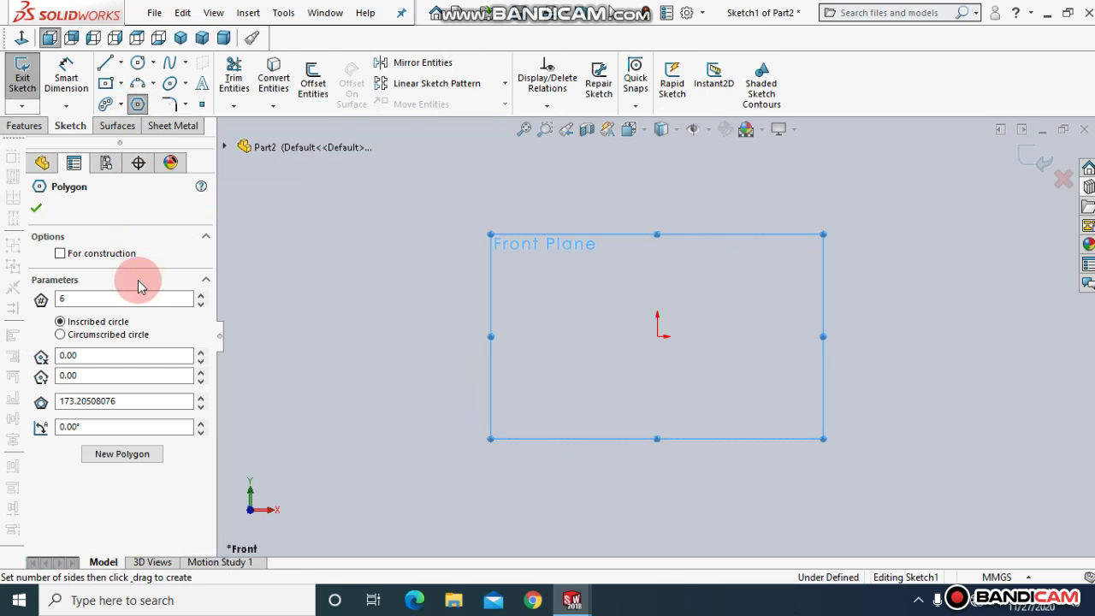
left_click(658, 337)
left_click_drag(553, 339, 530, 339)
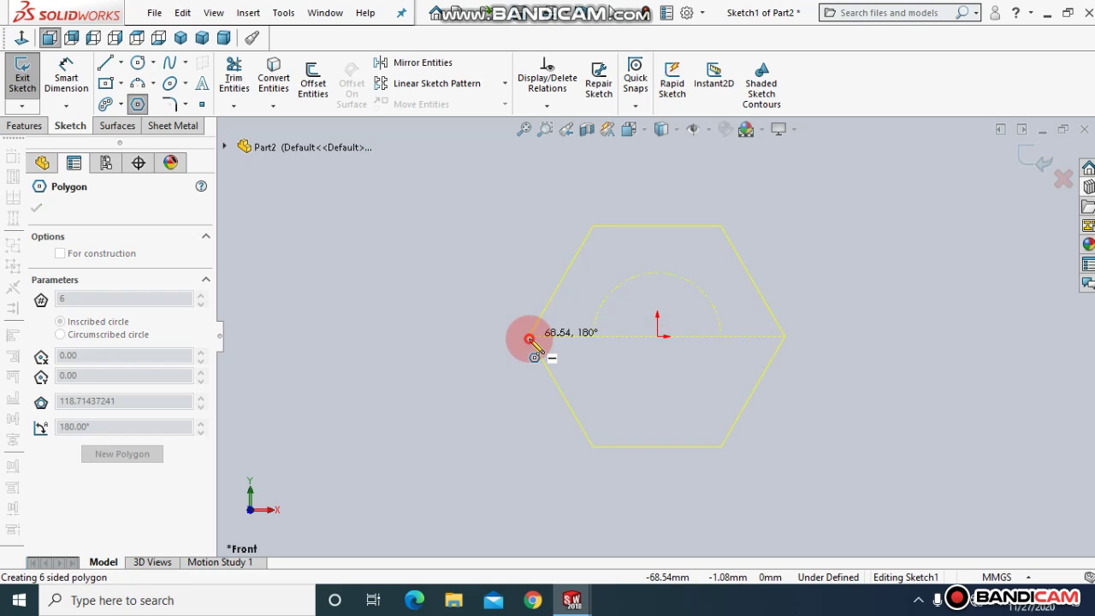
left_click(530, 338)
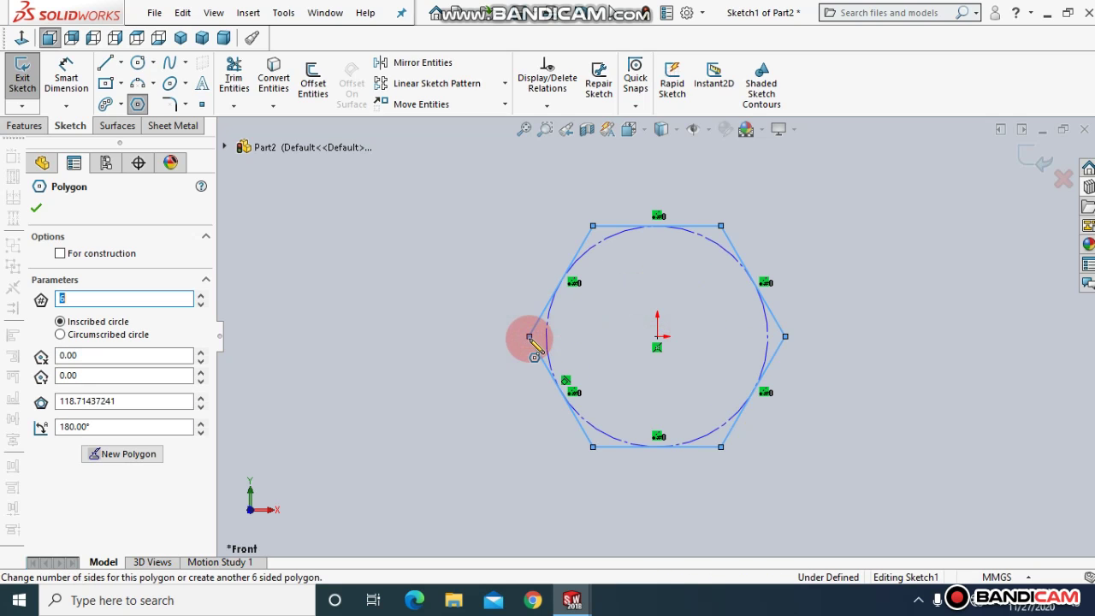
left_click(61, 211)
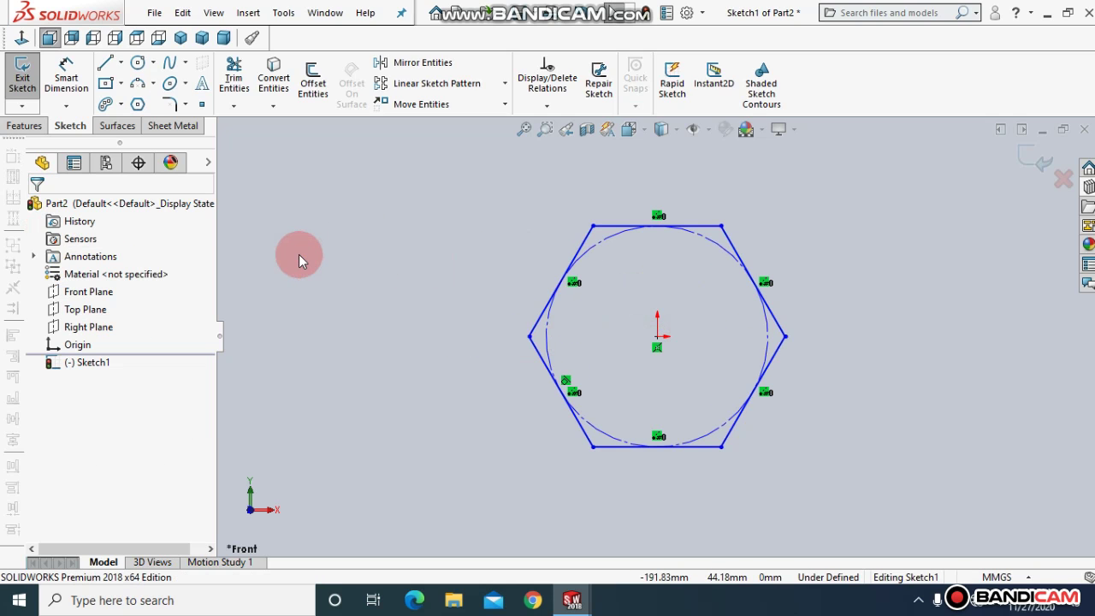
- Dimension the hexagon's upper horizontal side to 70 mm and exit the sketch
left_click(66, 75)
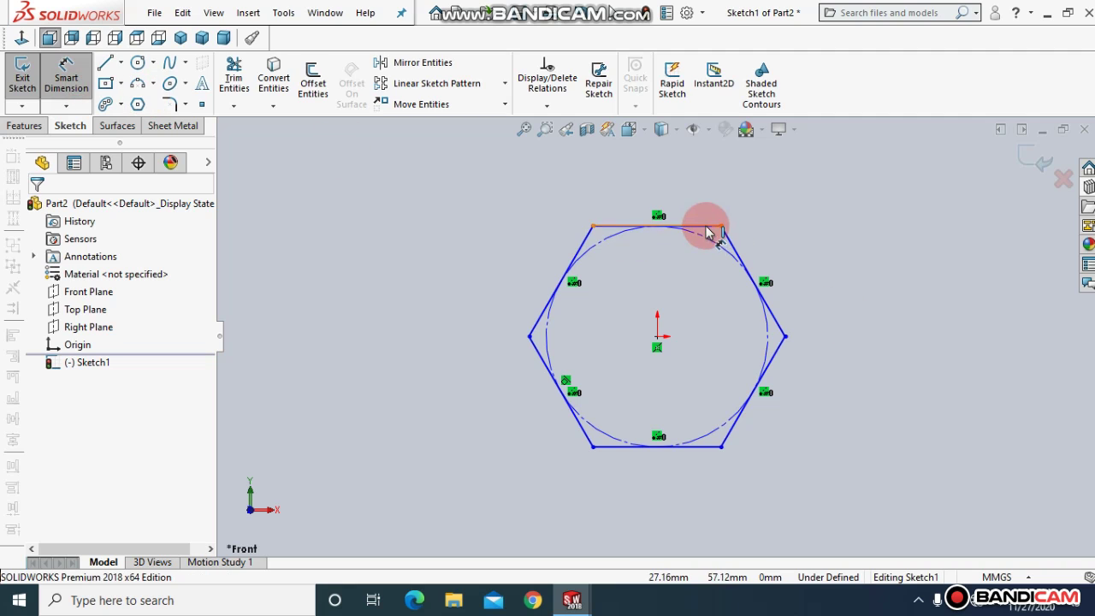
left_click(670, 202)
left_click(677, 197)
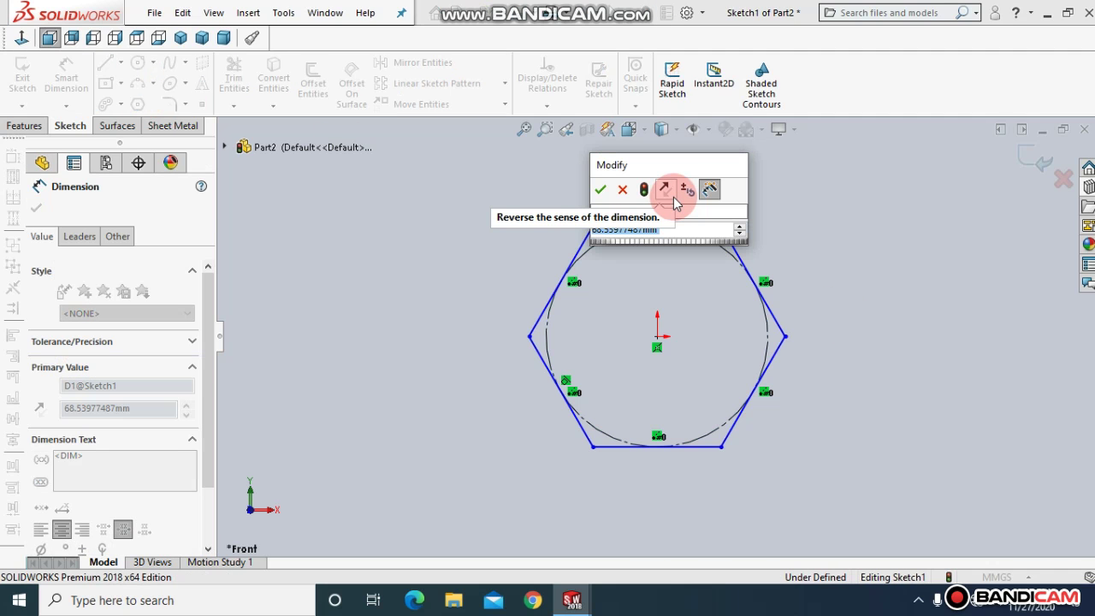
type("7")
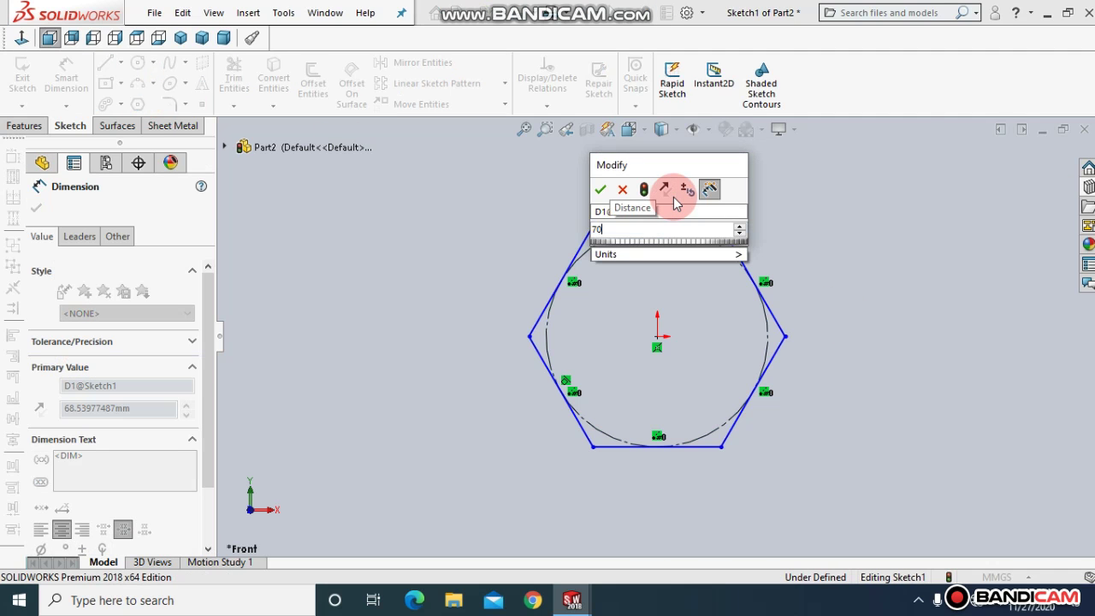
type("0")
key("Return")
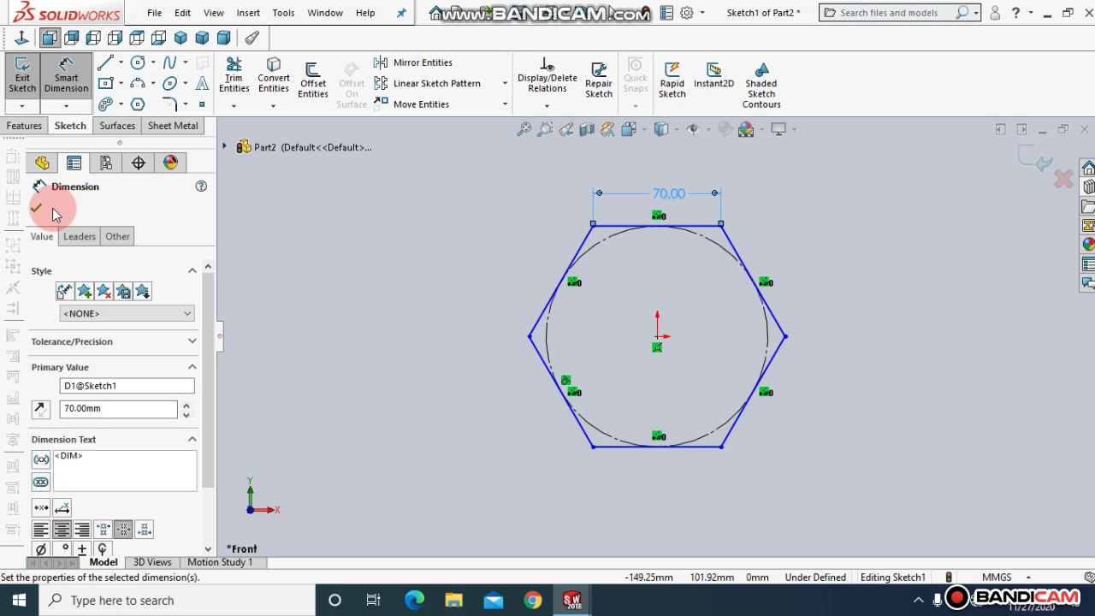
left_click(34, 210)
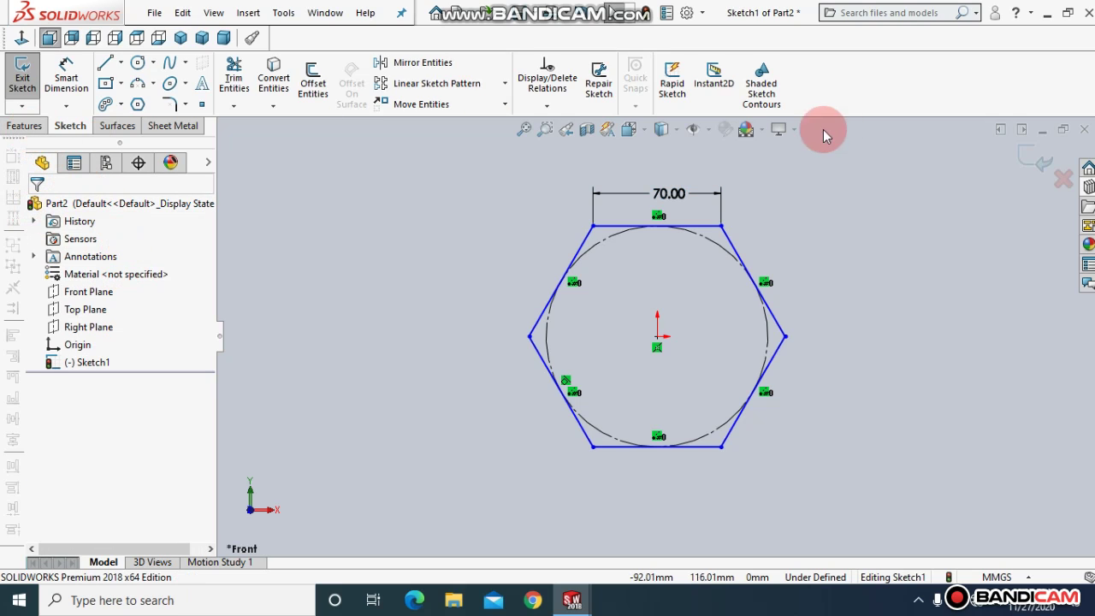
left_click(1026, 159)
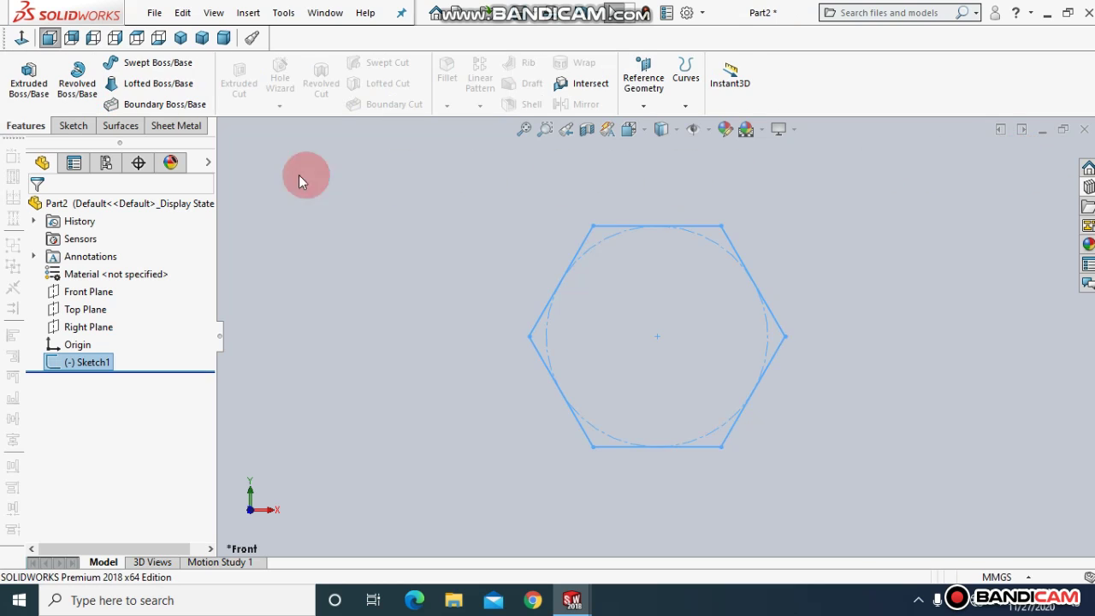
- Extrude the hexagon sketch as a blind boss 40 mm deep to form the bolt head
left_click(19, 95)
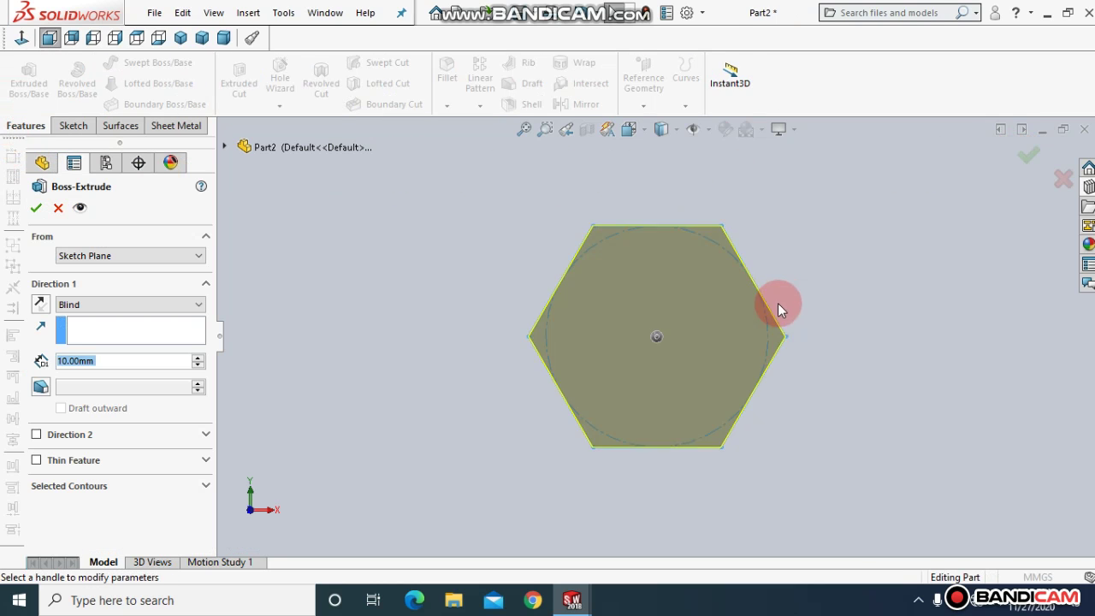
left_click_drag(644, 368, 623, 376)
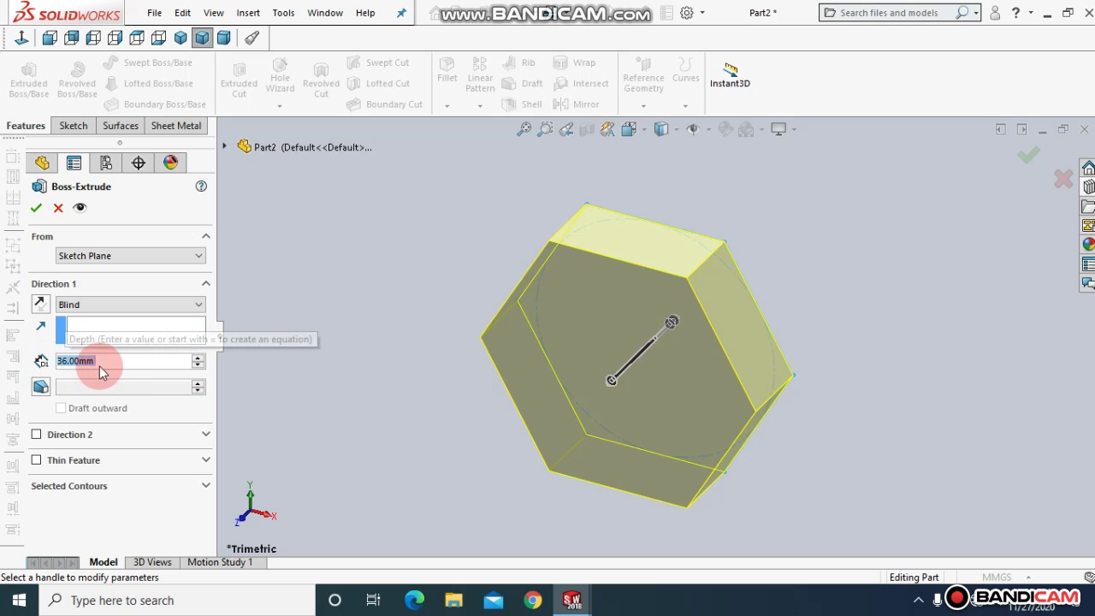
type("40")
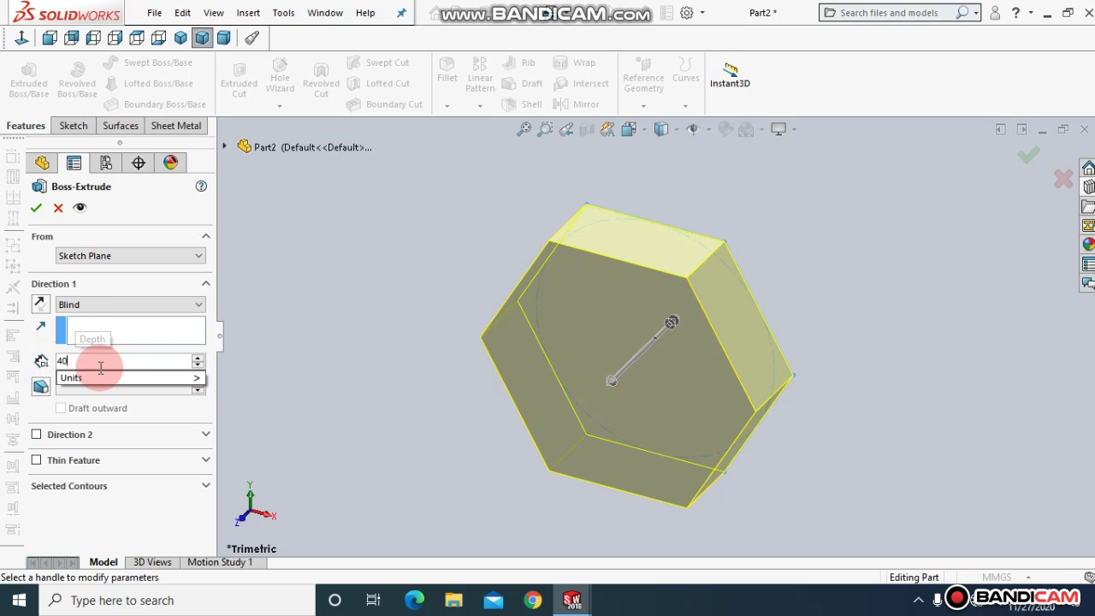
key("Return")
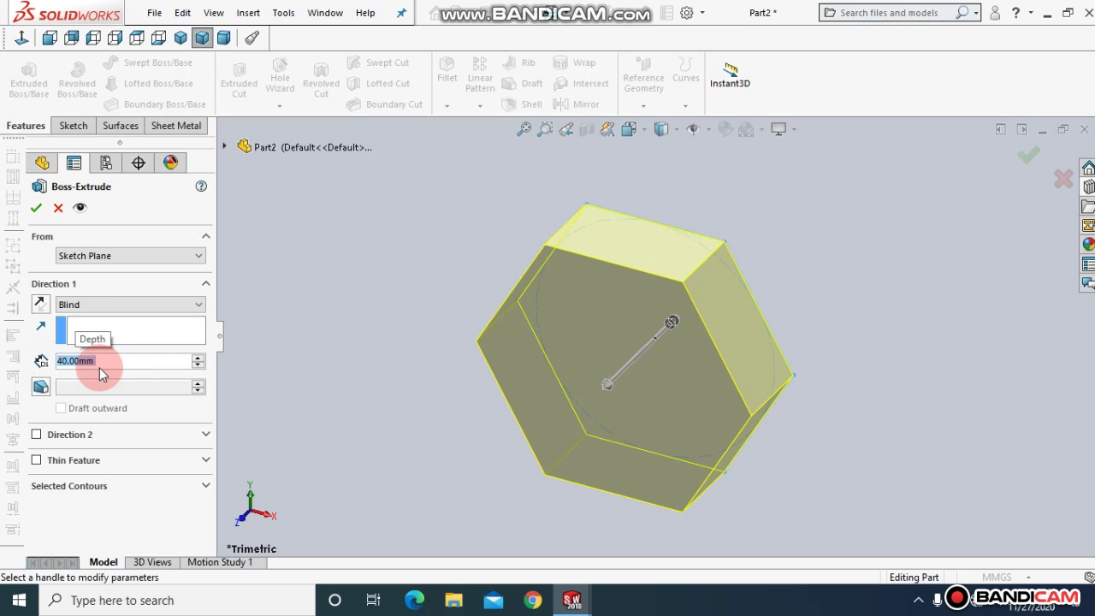
left_click(38, 208)
- Start a sketch on the bolt head's front hexagonal face and draw a circle about 79 mm in diameter centred on the origin
middle_click_drag(313, 246, 281, 239)
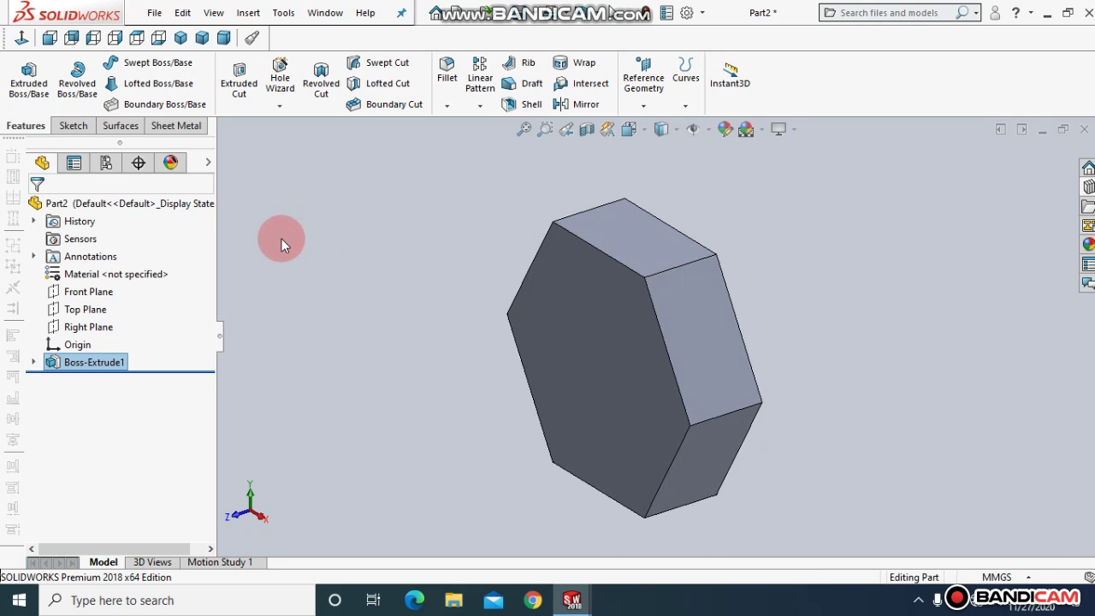
left_click(535, 358)
left_click(606, 311)
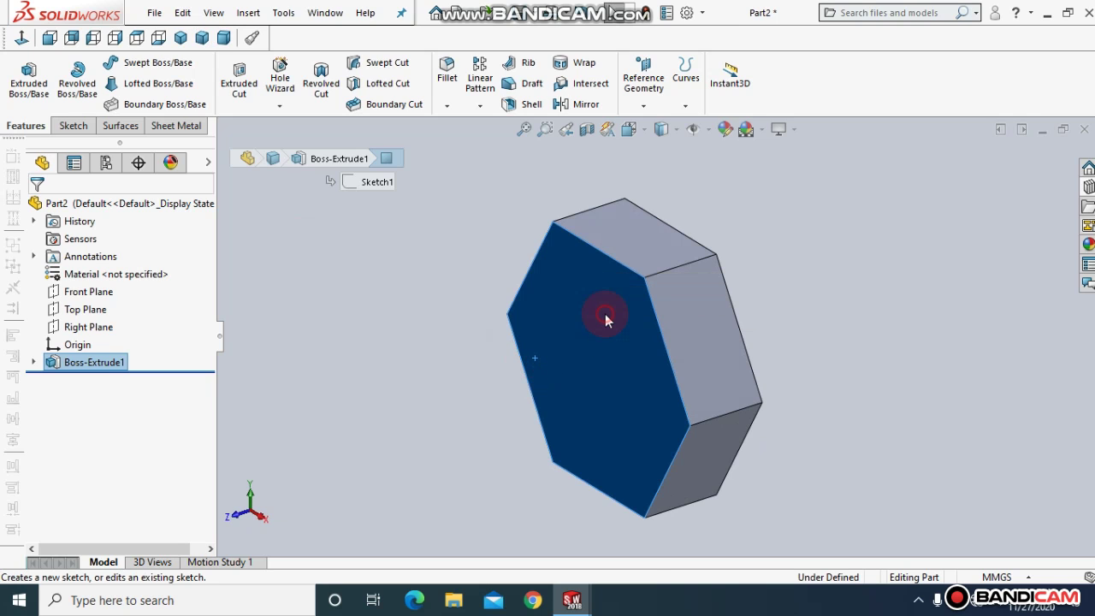
left_click(21, 38)
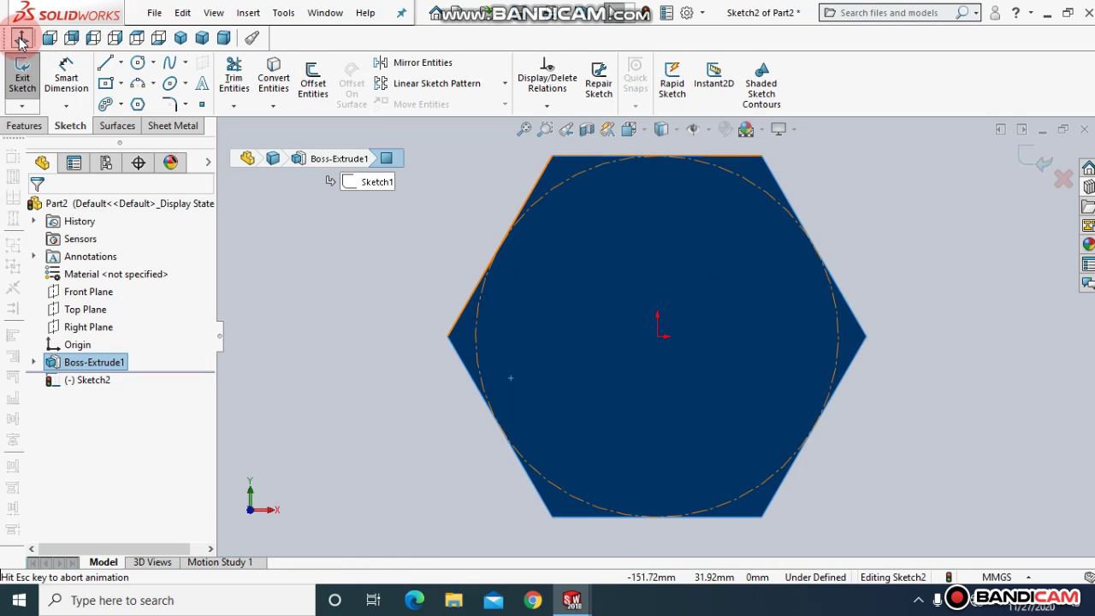
left_click(138, 65)
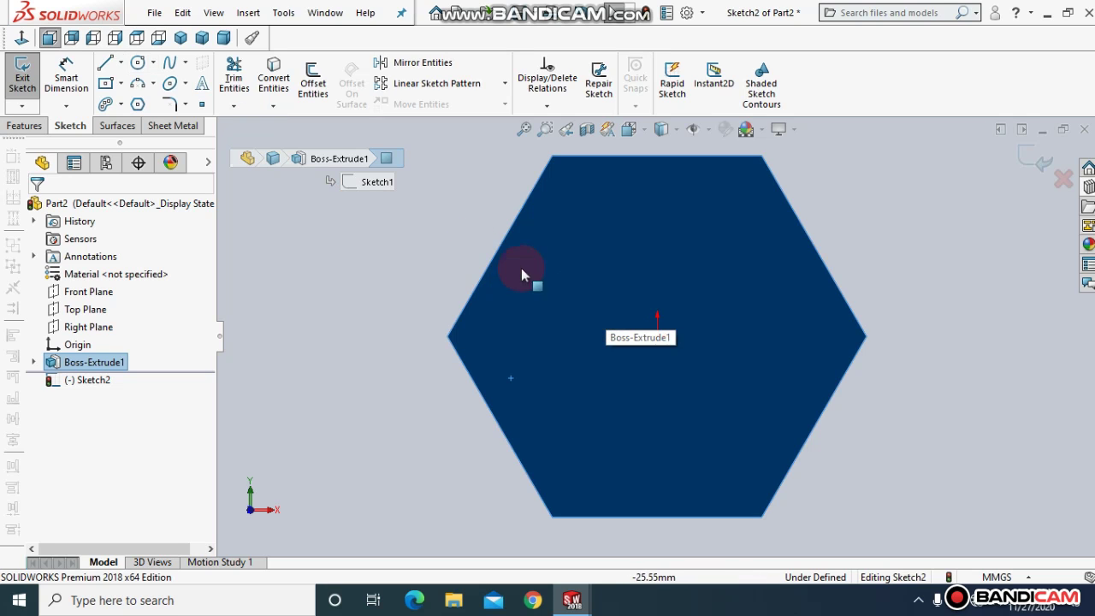
left_click(143, 65)
left_click(652, 334)
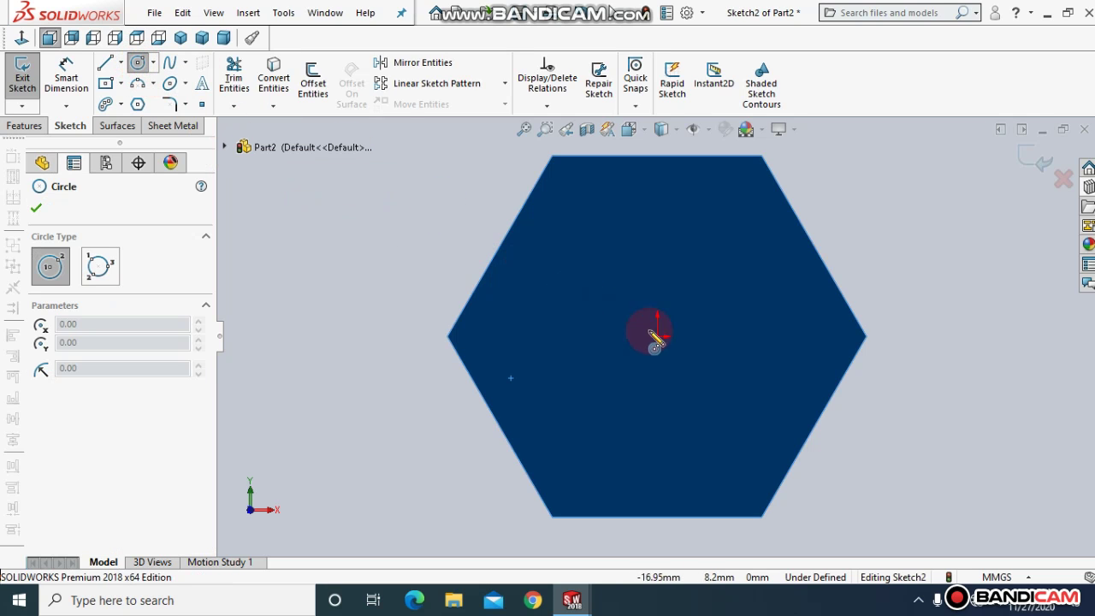
left_click_drag(657, 341, 553, 296)
- Dimension the circle's diameter to 80 mm
left_click(66, 76)
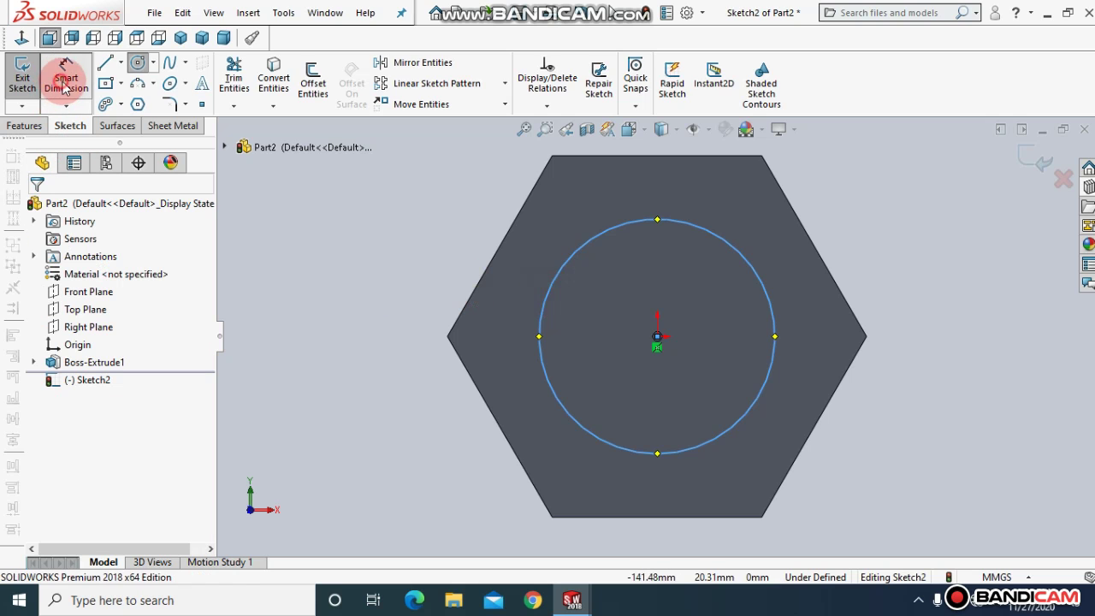
left_click(582, 246)
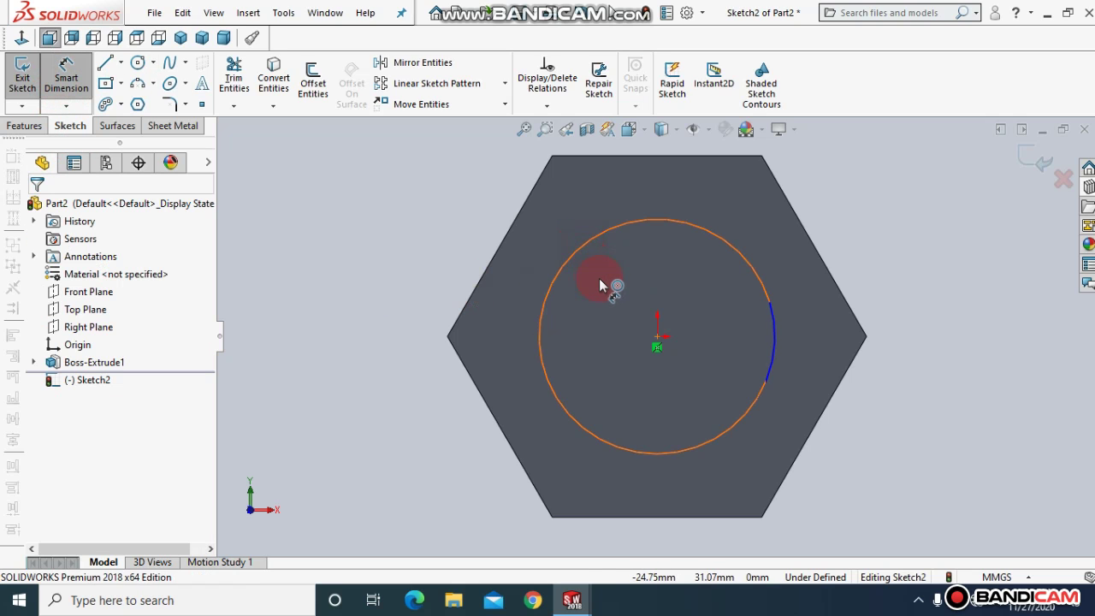
left_click(631, 333)
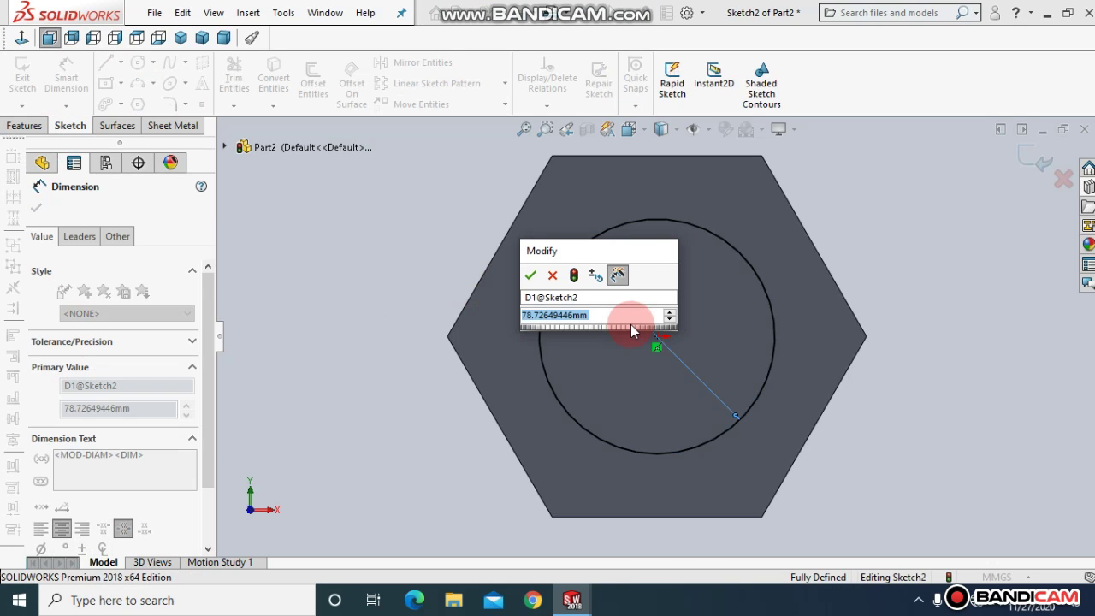
type("80")
key("Return")
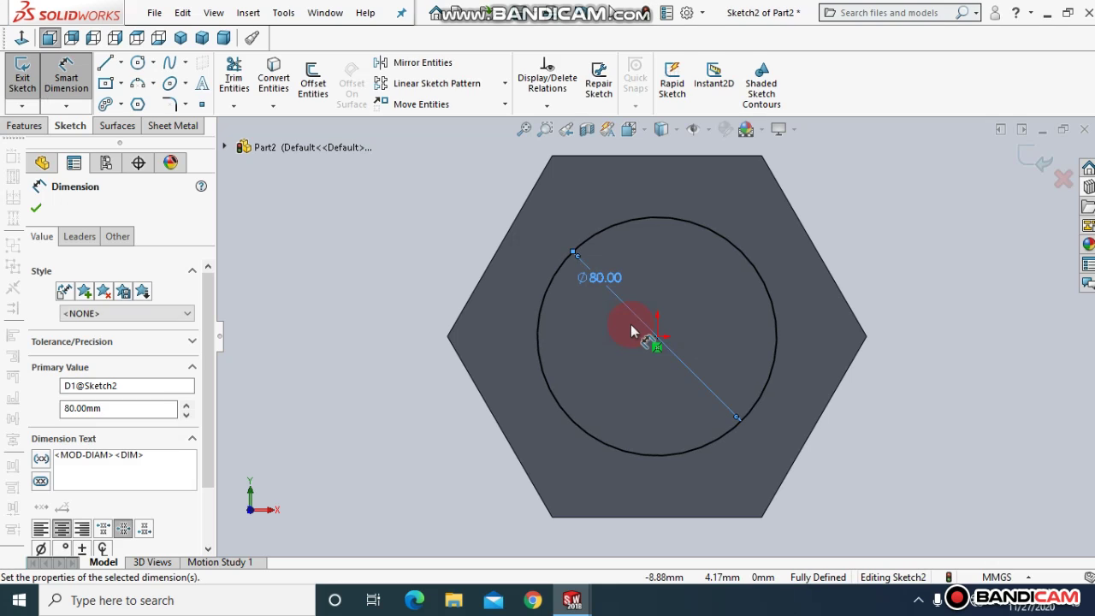
left_click(36, 209)
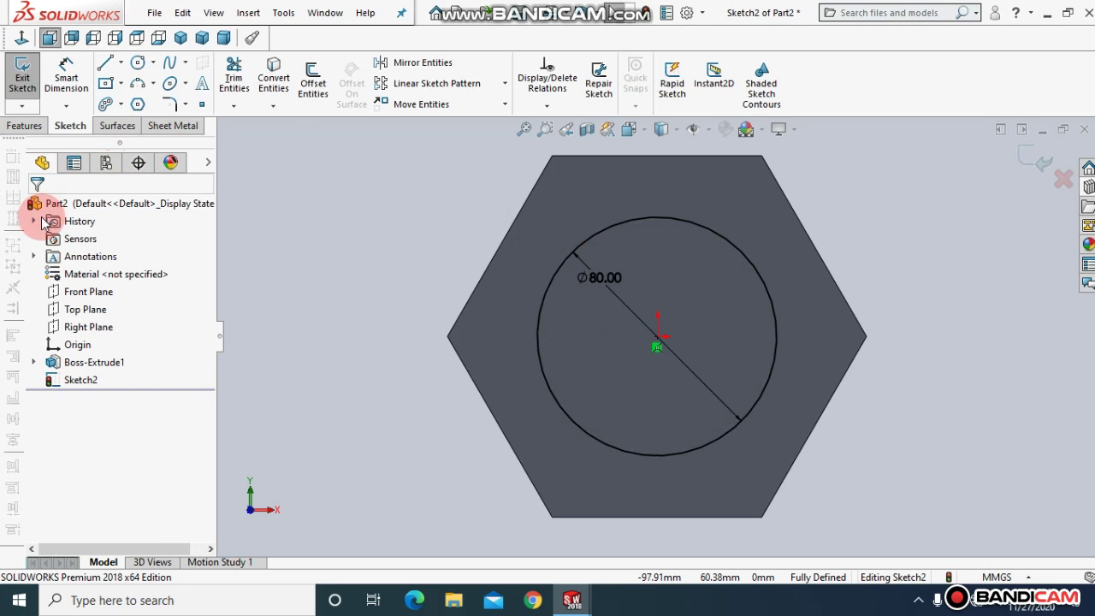
- Extrude the circle 180 mm outward from the hexagonal head as a merged blind boss to form the shank
left_click(25, 126)
left_click(28, 83)
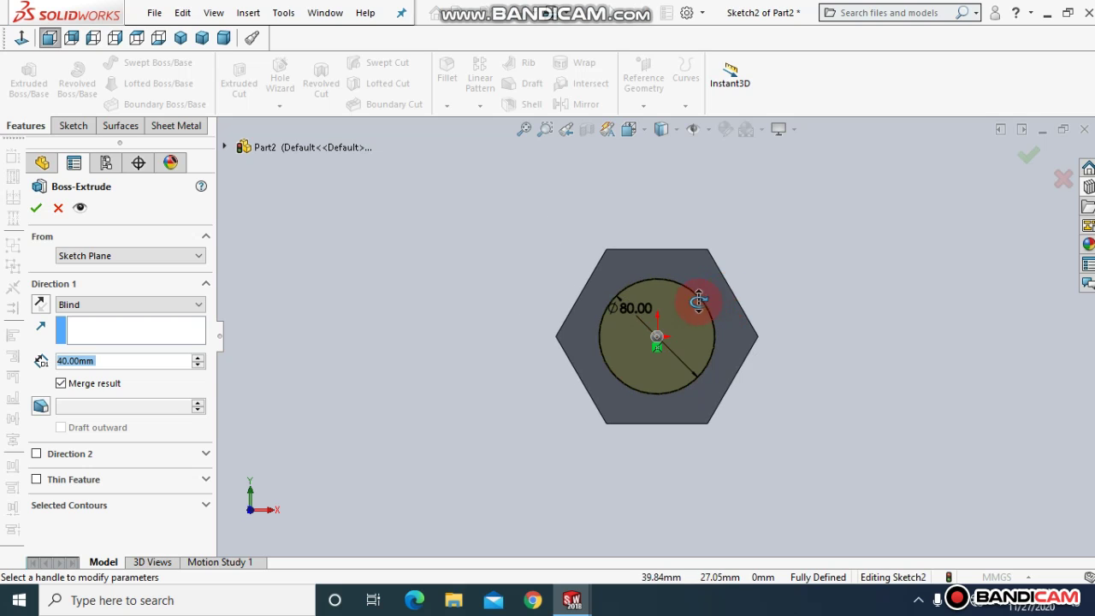
middle_click_drag(664, 313, 654, 315)
left_click_drag(575, 358, 412, 355)
left_click(90, 361)
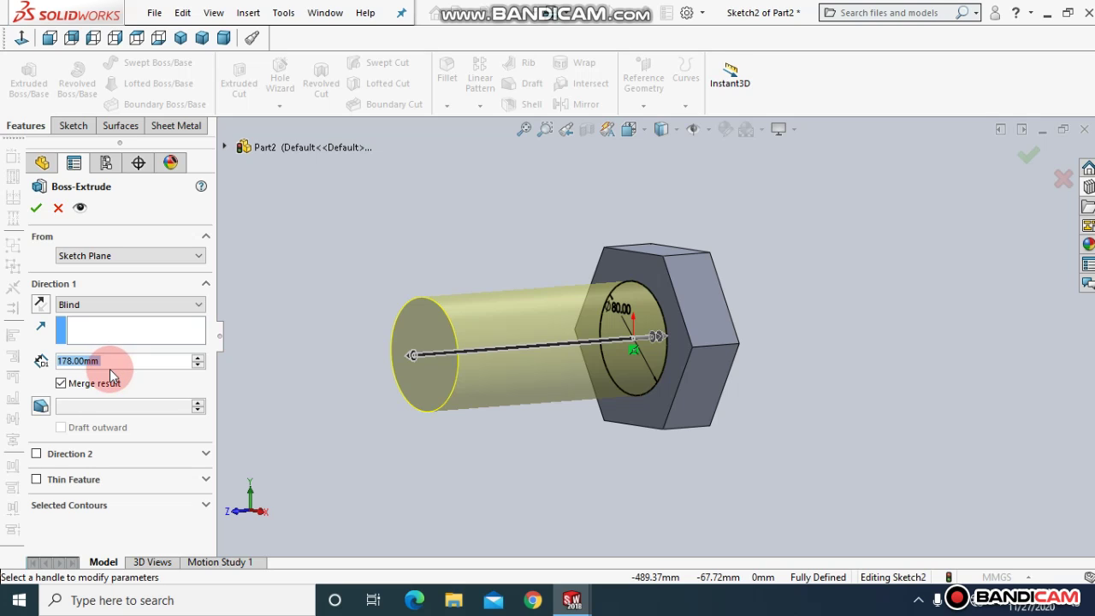
type("18")
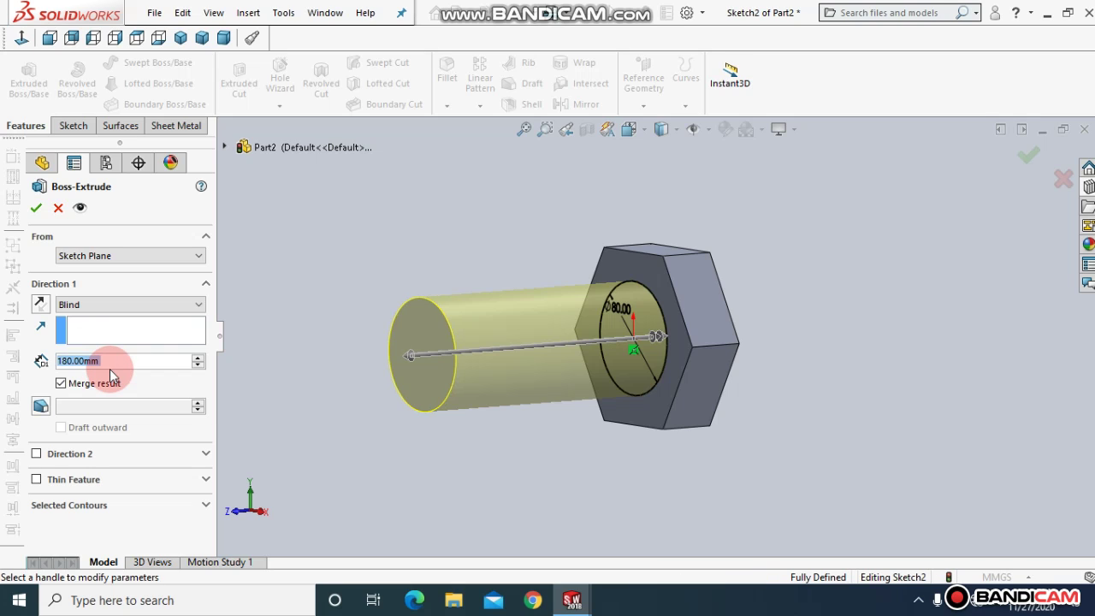
left_click(36, 208)
middle_click_drag(430, 217, 399, 226)
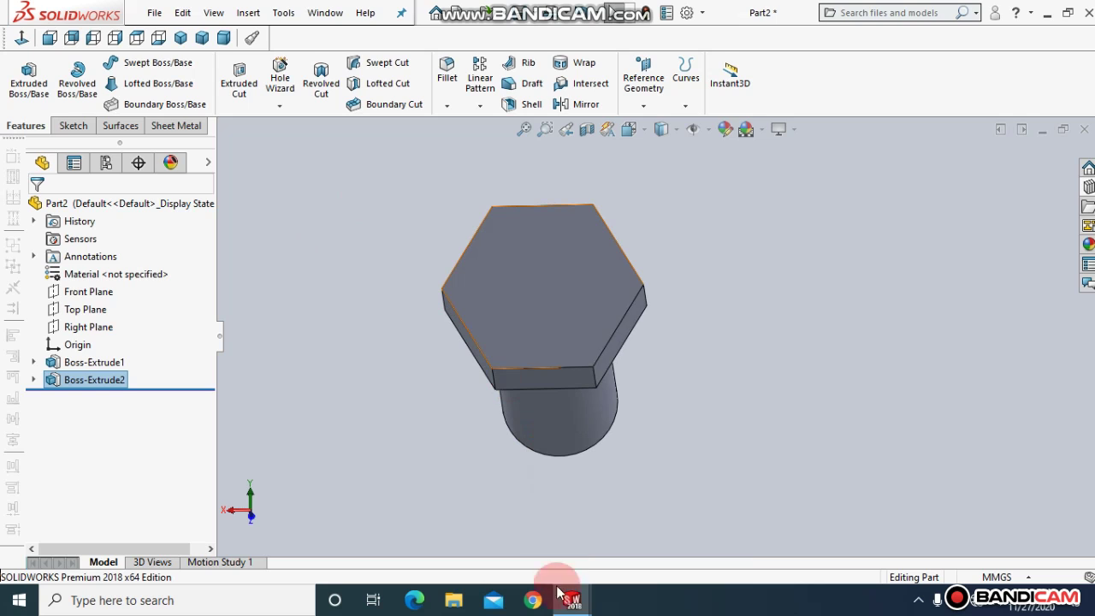
- Examine the finished reference bolt in the Part1 document, then return to Part2
mouse_move(558, 590)
left_click(558, 532)
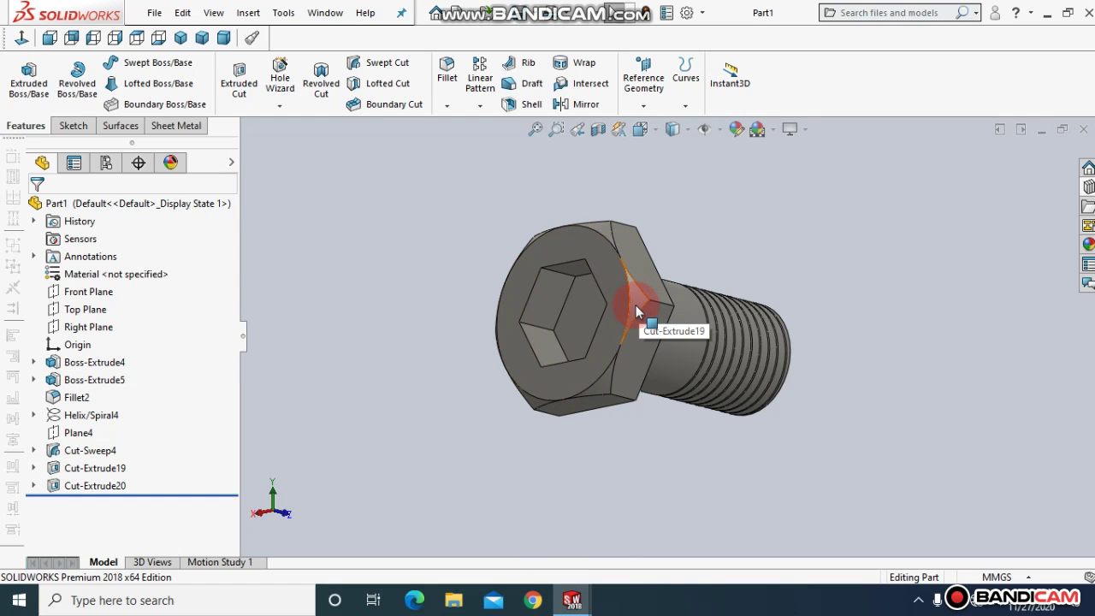
mouse_move(575, 603)
left_click(640, 550)
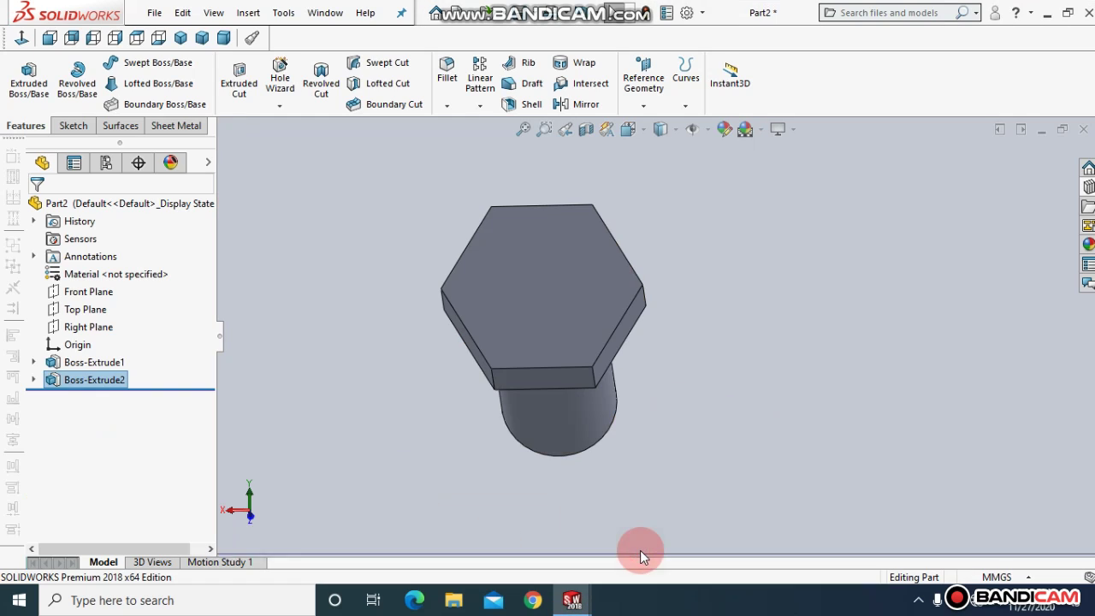
- Sketch a circle about 121 mm in diameter on the bolt head's outer hexagonal face, centred on the origin and touching the hexagon's sides
left_click(569, 299)
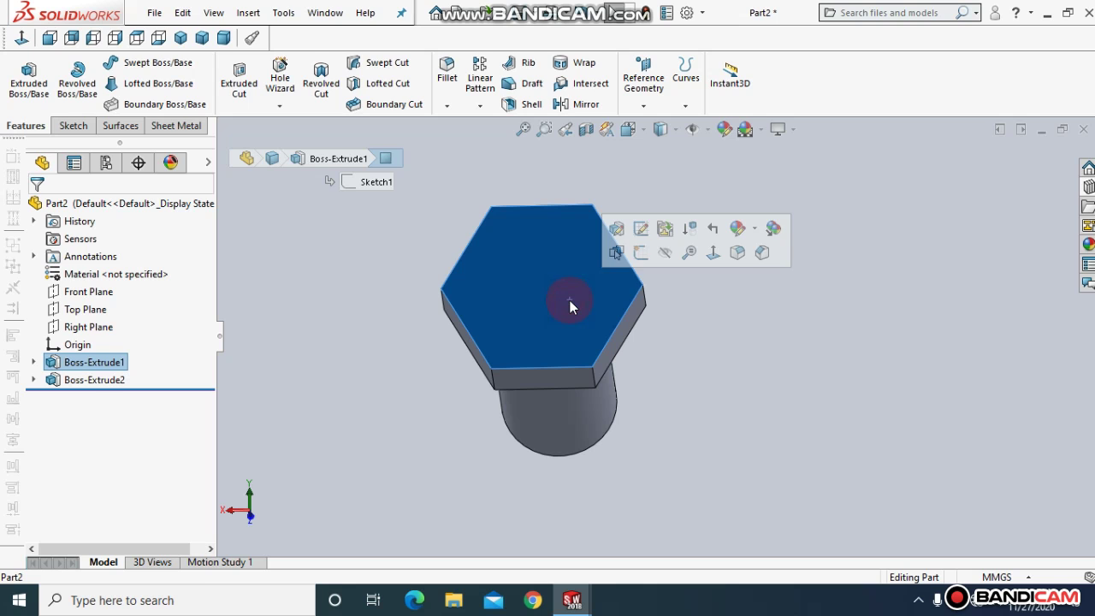
left_click(638, 252)
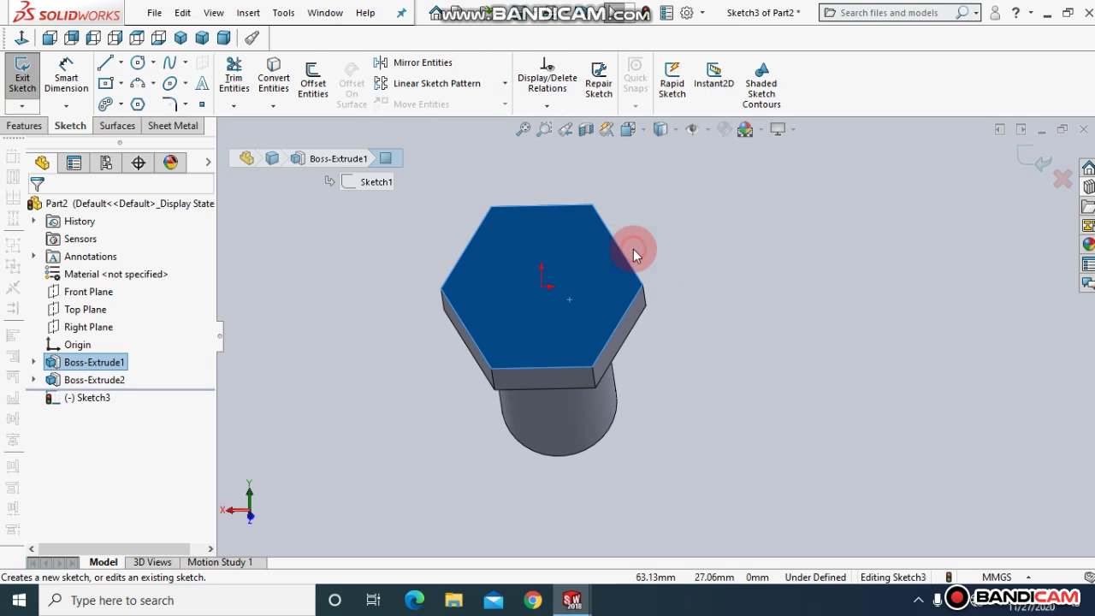
left_click(21, 38)
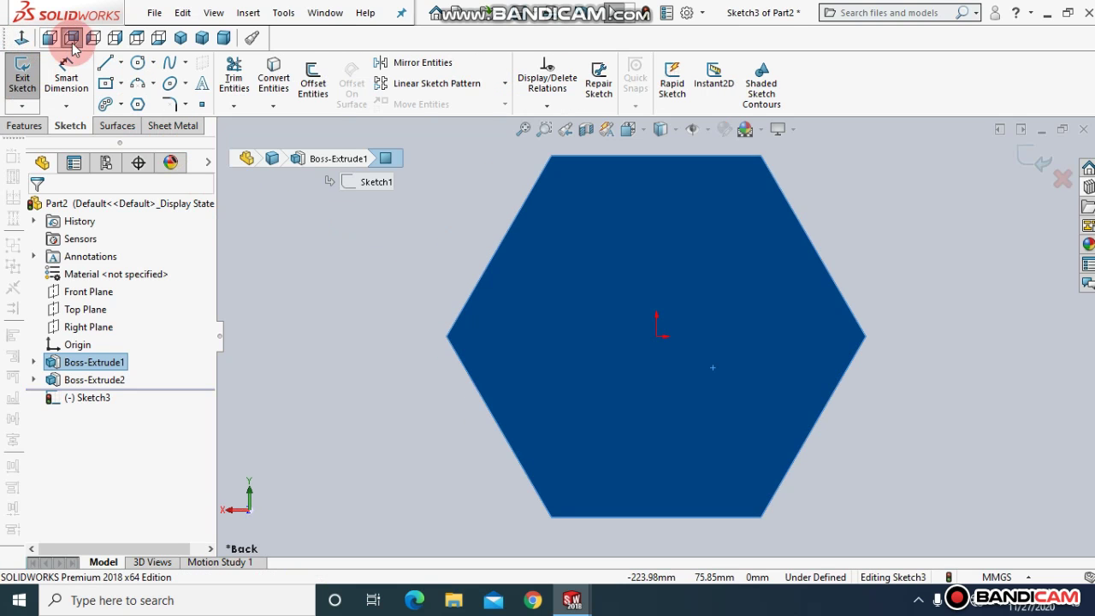
left_click(139, 65)
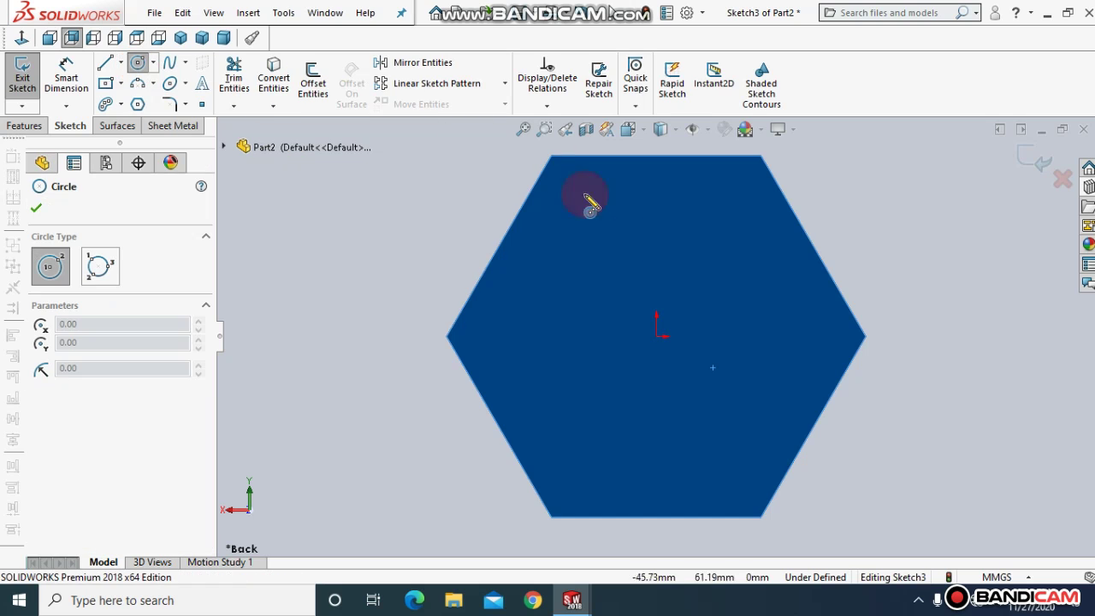
left_click(656, 336)
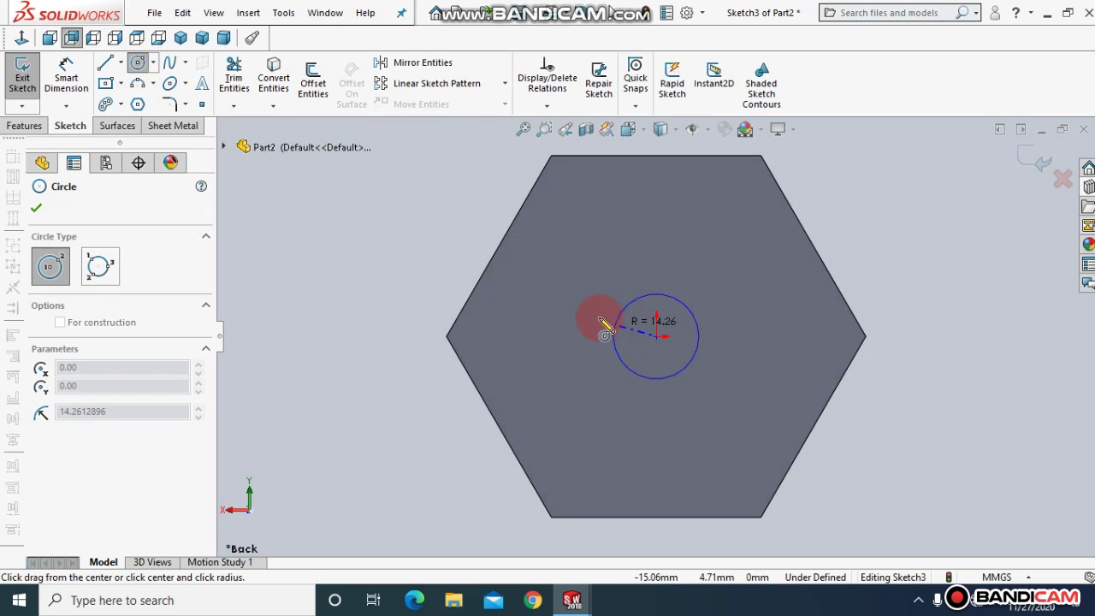
left_click(498, 273)
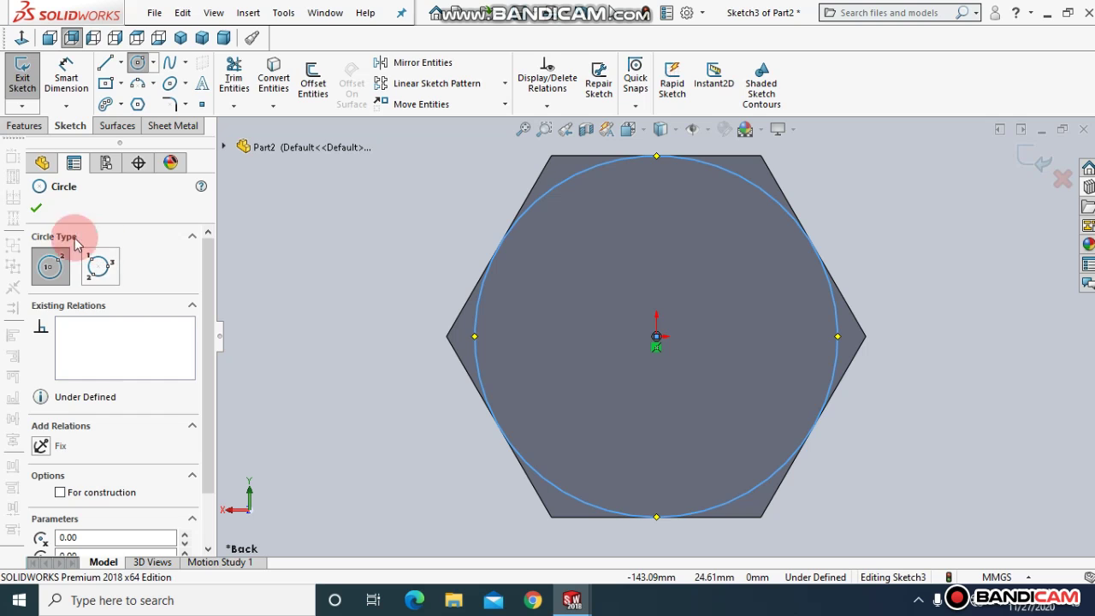
left_click(36, 211)
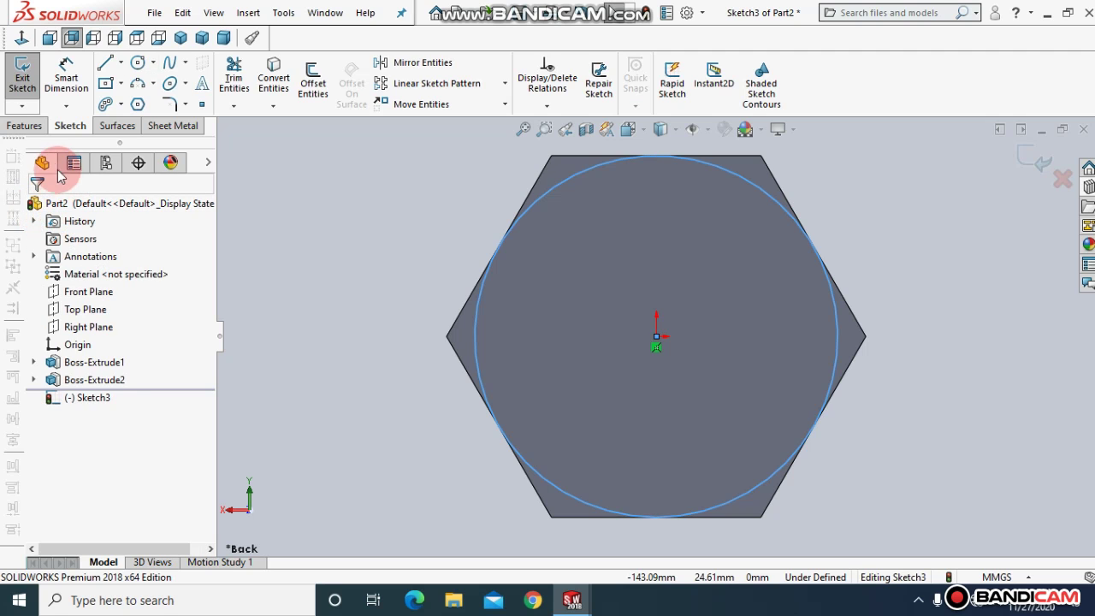
- Chamfer the head's corners with a 180 mm blind Extruded Cut of the circle, using Flip side to cut and a 45° draft
left_click(24, 126)
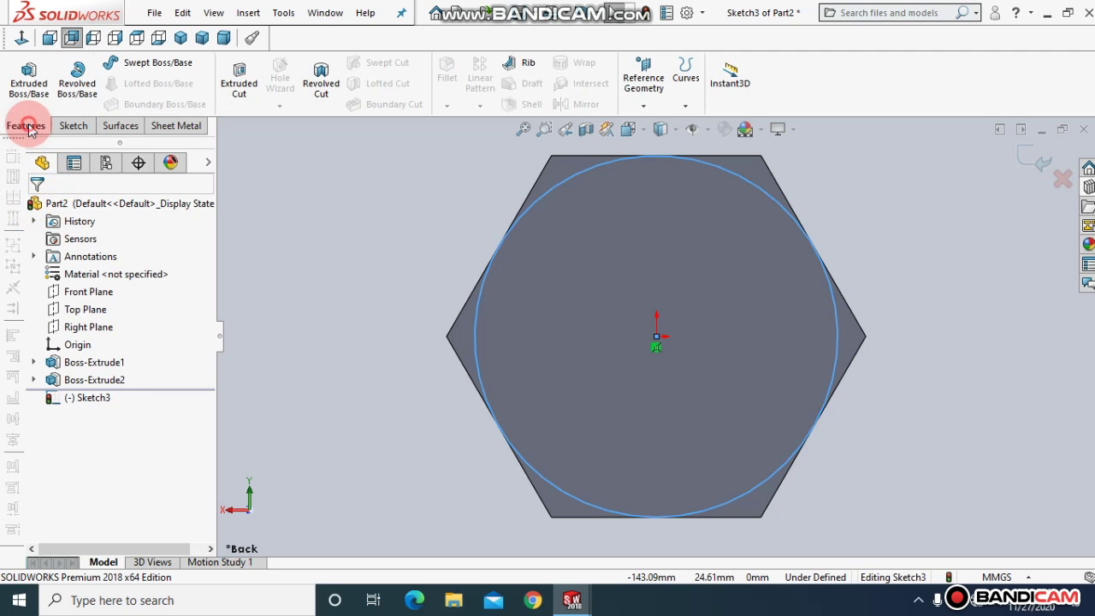
left_click(239, 79)
middle_click_drag(382, 274, 236, 236)
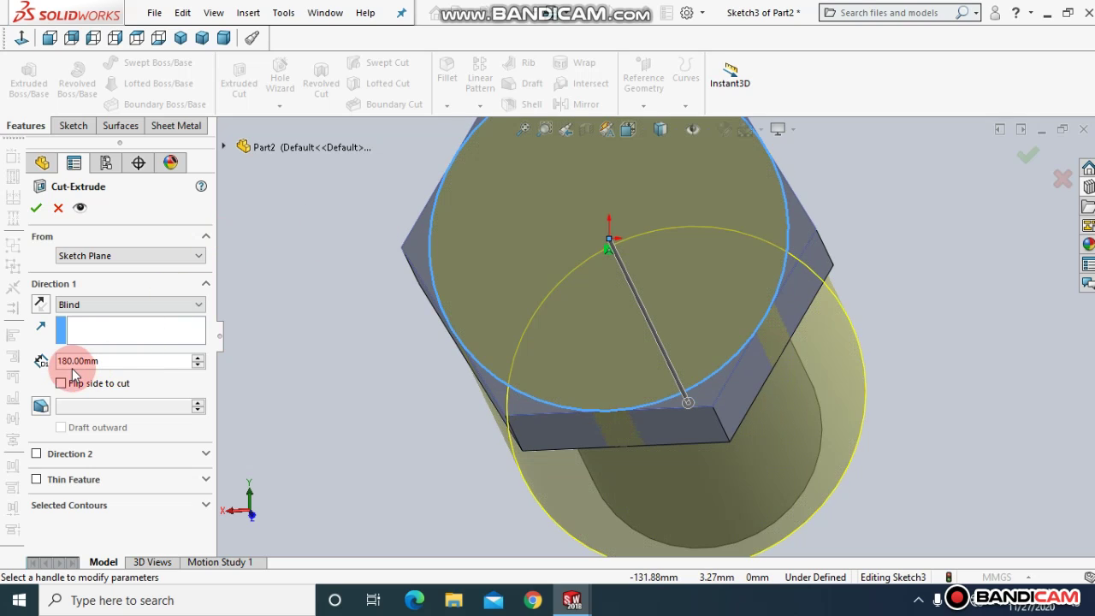
left_click(64, 385)
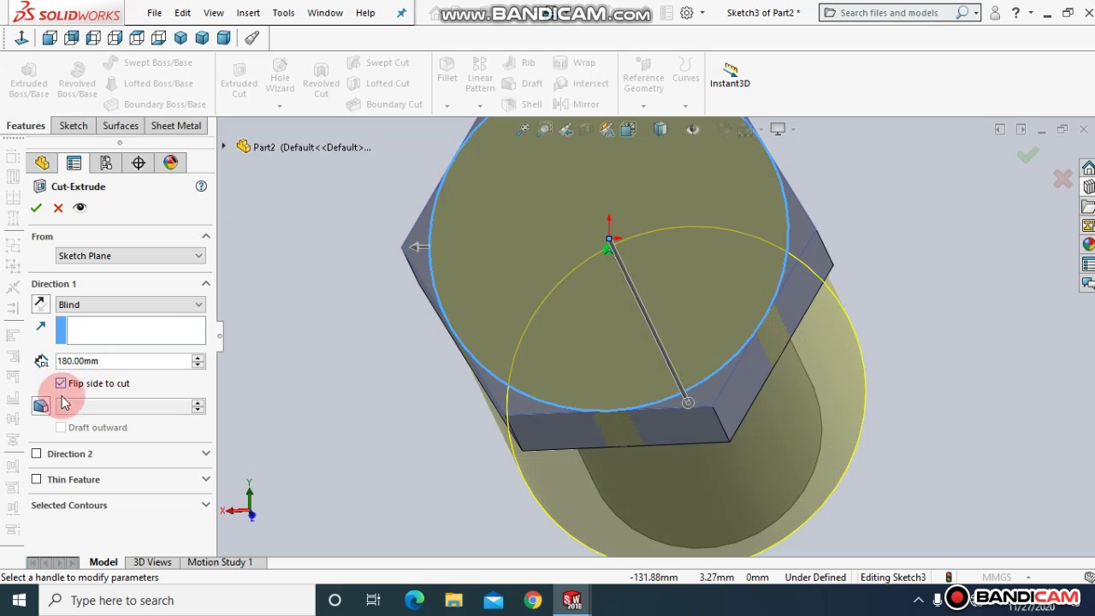
left_click(45, 409)
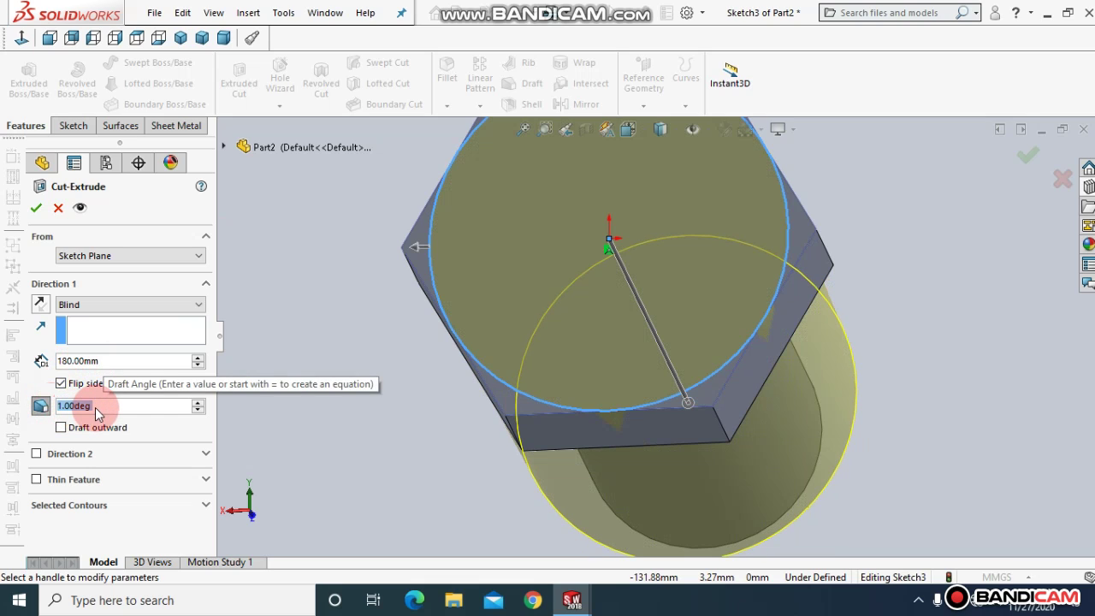
left_click(95, 408)
type("45")
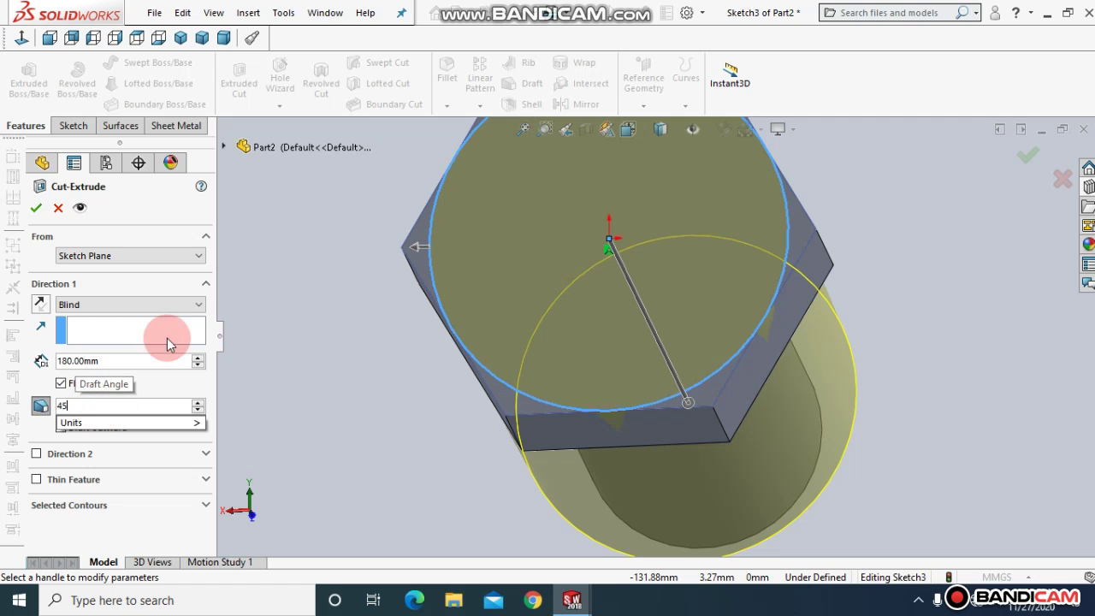
left_click(298, 328)
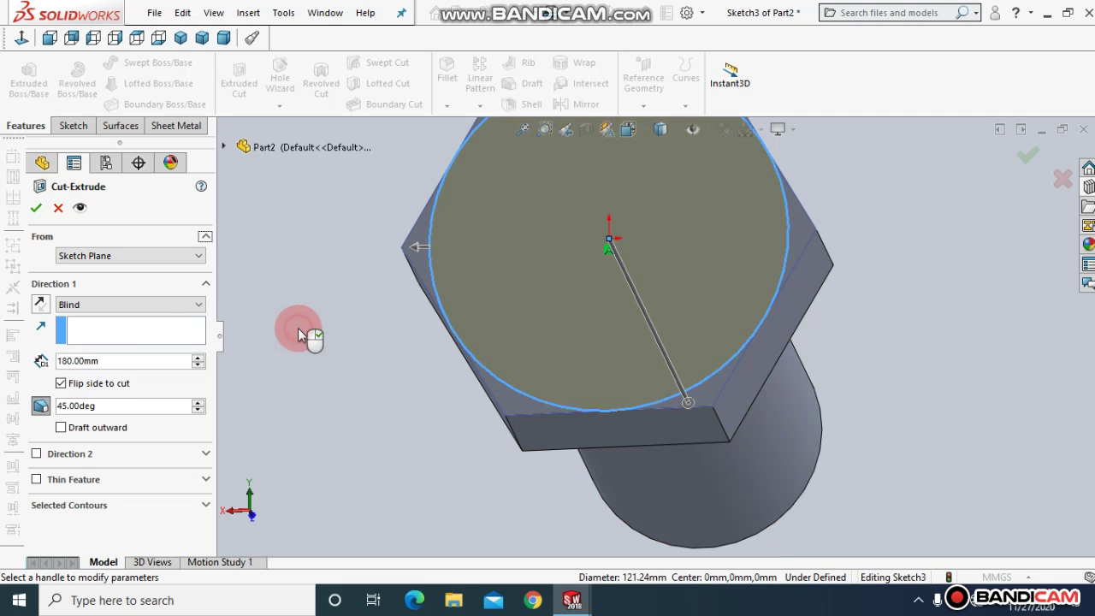
left_click(35, 209)
- Sketch a six-sided inscribed-circle polygon on the head's circular face, centred on the origin and about half the head's width, and exit the sketch
middle_click_drag(299, 309, 350, 313)
left_click(528, 129)
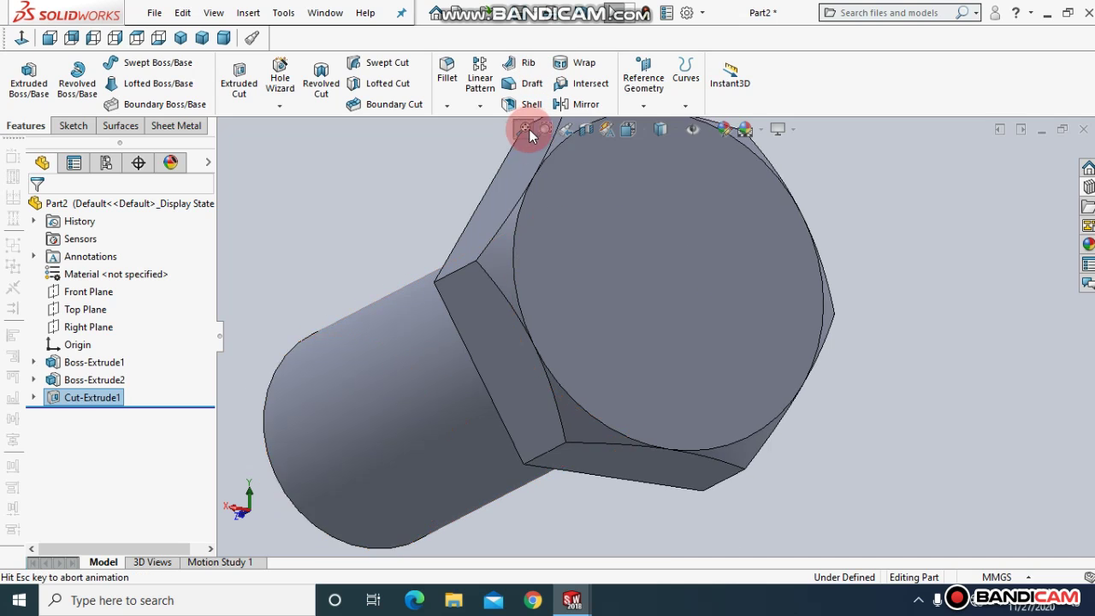
middle_click_drag(570, 244, 651, 247)
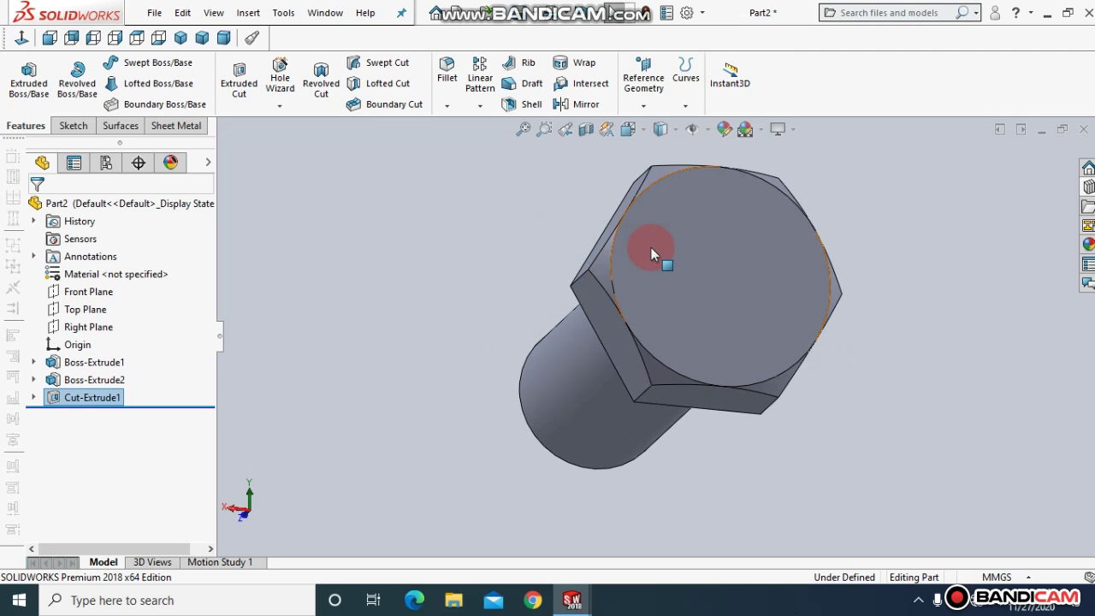
left_click(652, 247)
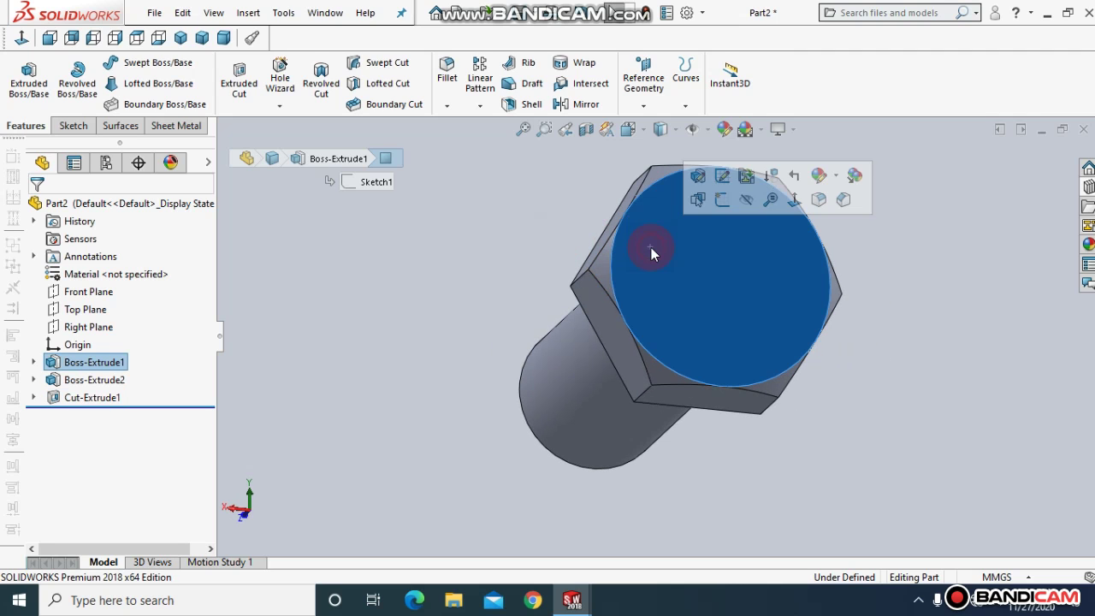
left_click(722, 201)
left_click(23, 37)
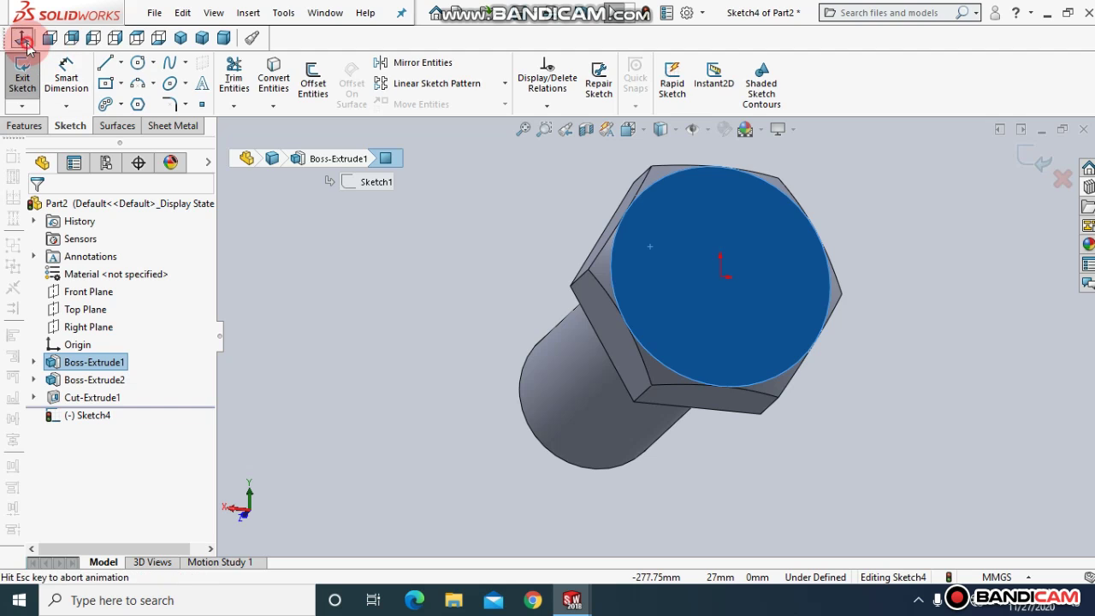
left_click(137, 103)
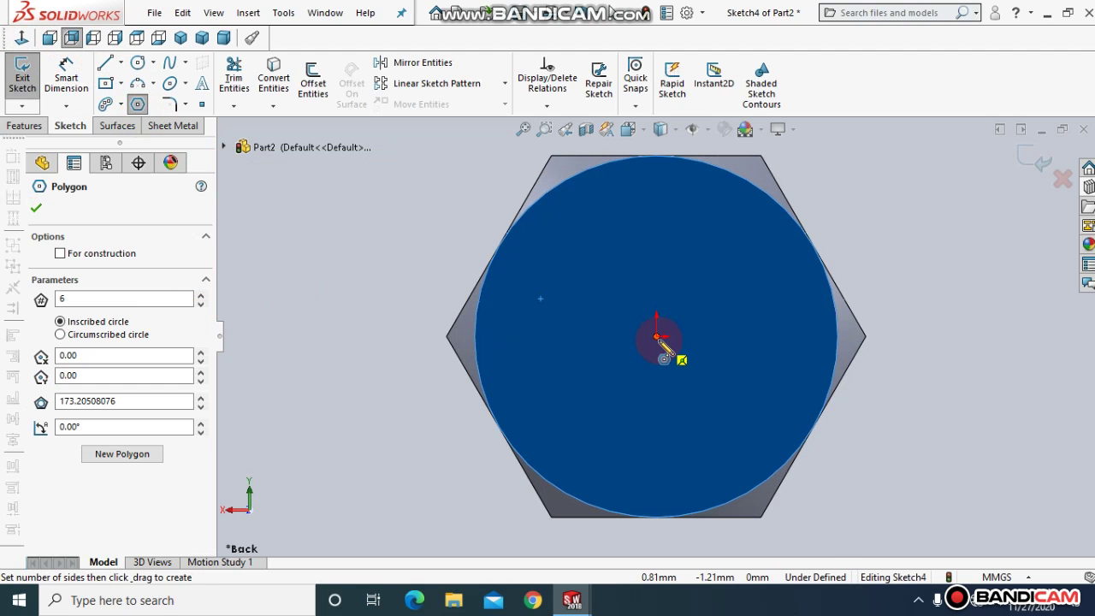
left_click(657, 336)
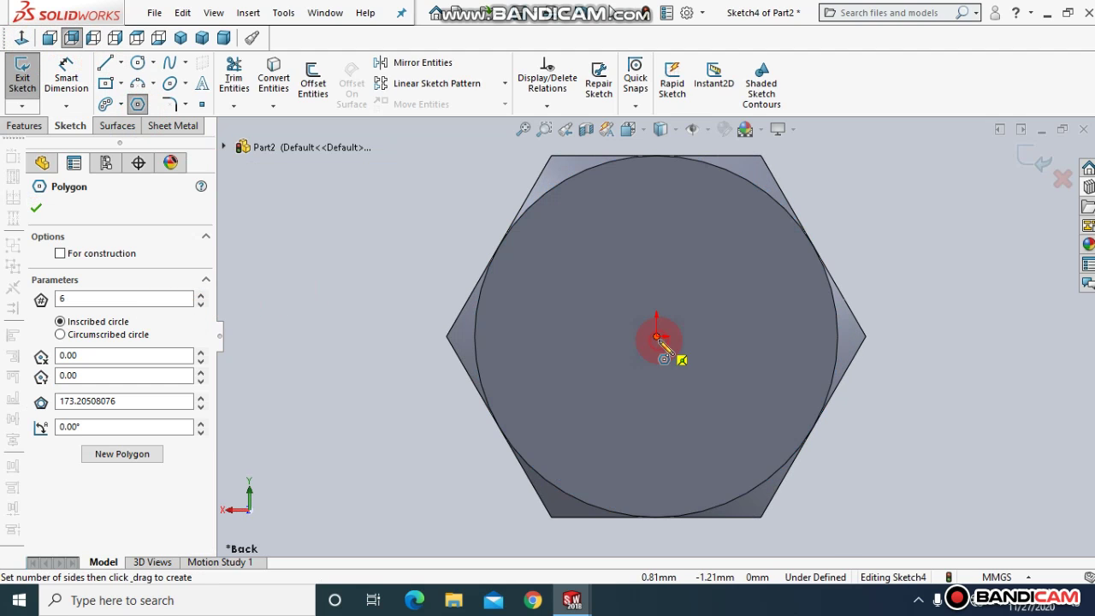
left_click(36, 209)
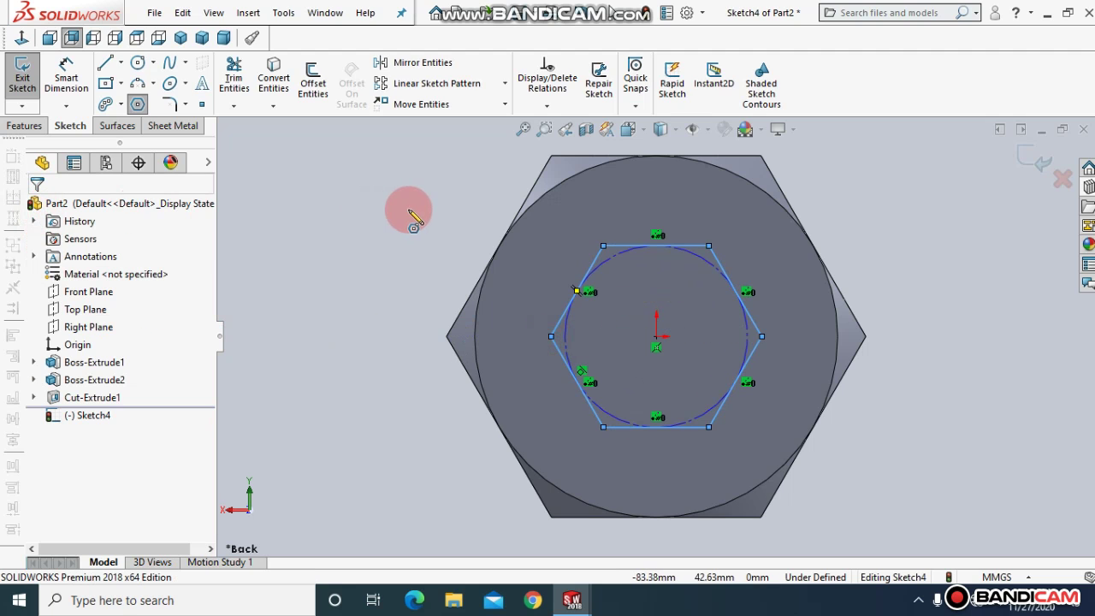
left_click(1062, 180)
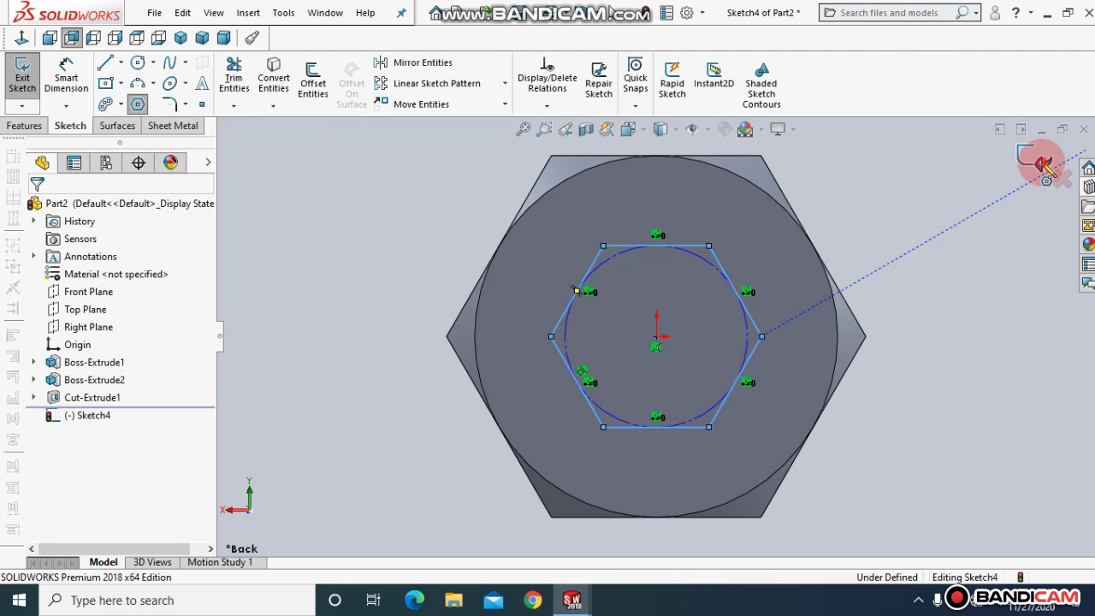
- Cut the small hexagon 30 mm blind into the bolt head to form the socket
left_click(30, 147)
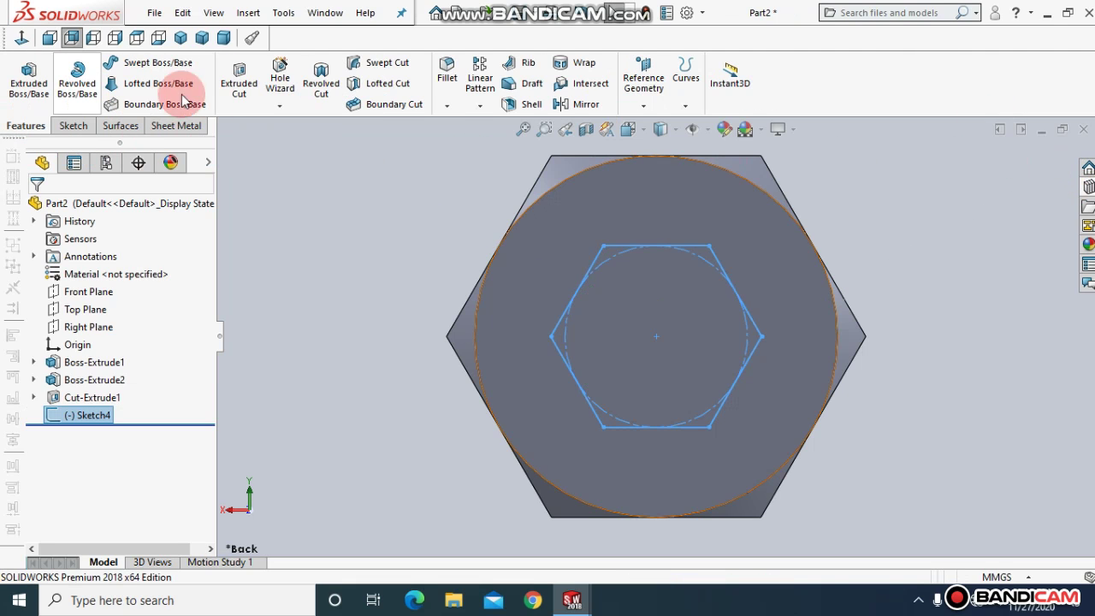
left_click(238, 97)
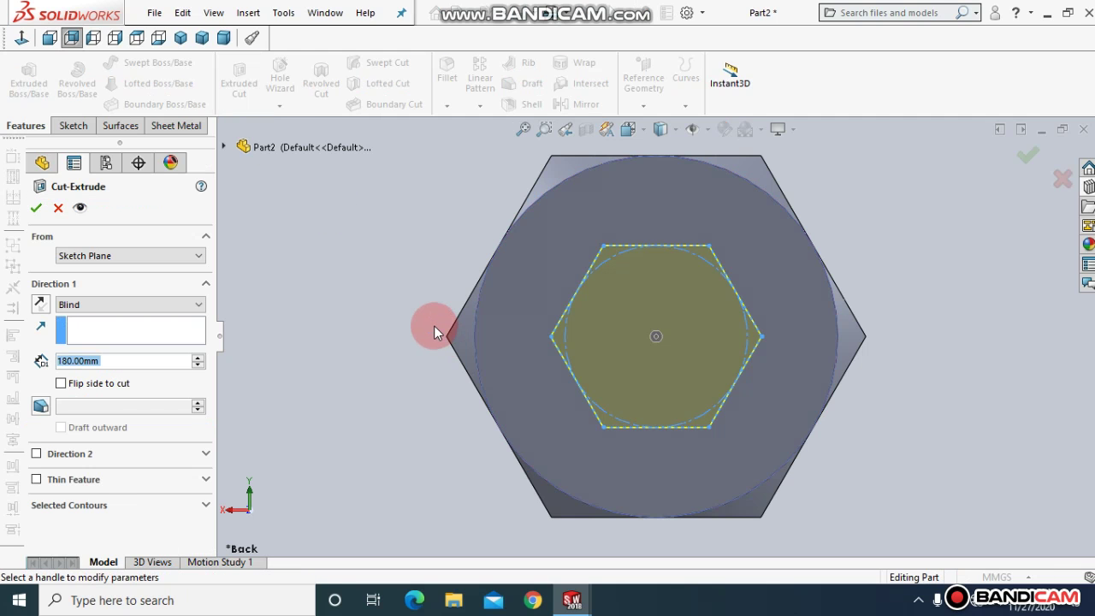
middle_click_drag(434, 325, 408, 262)
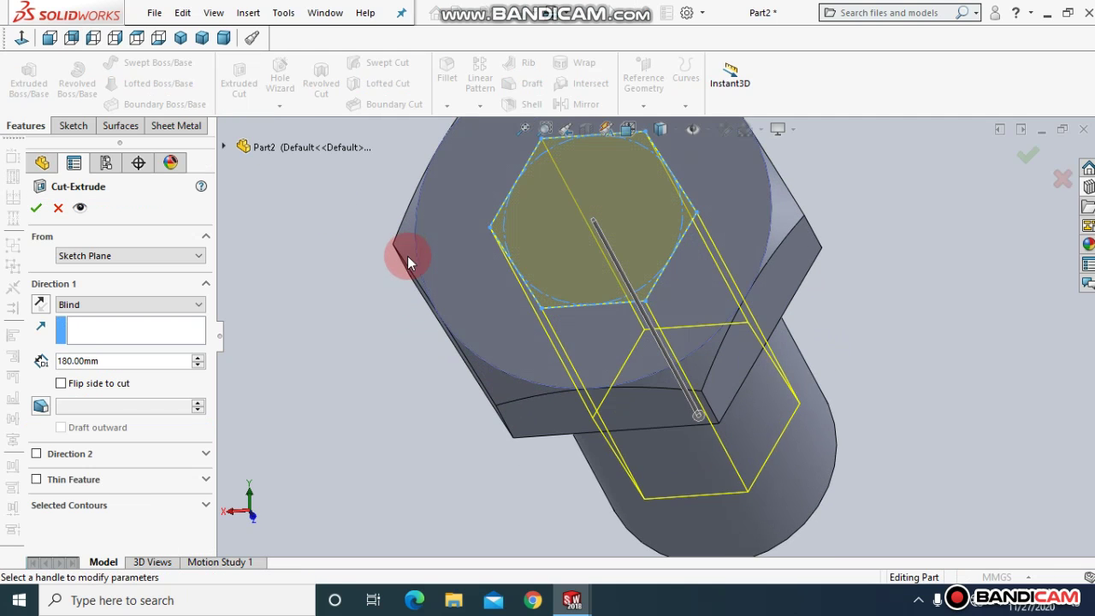
left_click(700, 419)
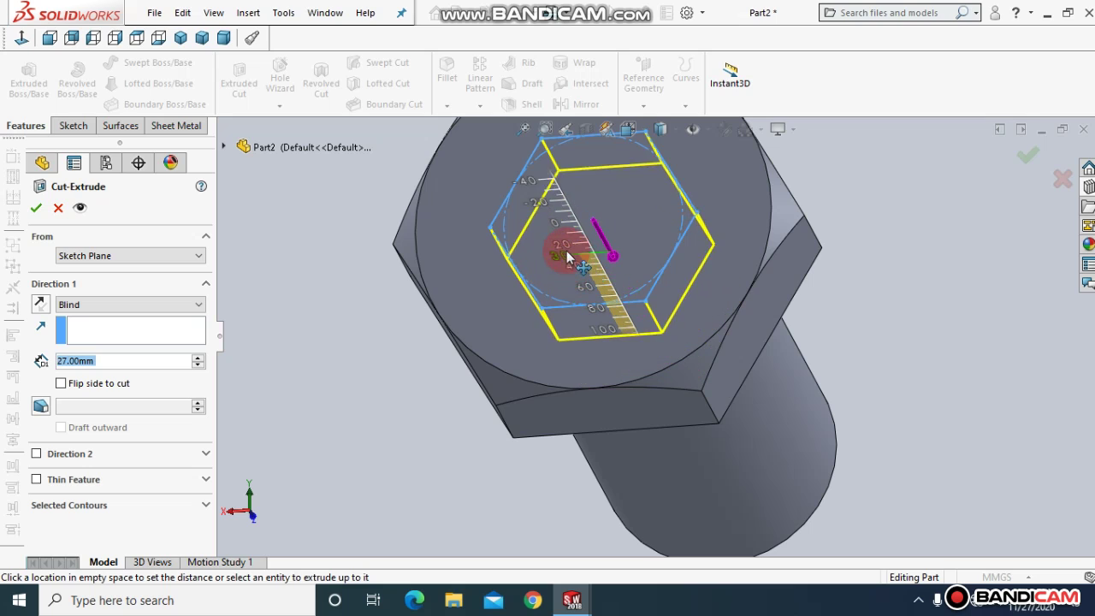
left_click(357, 290)
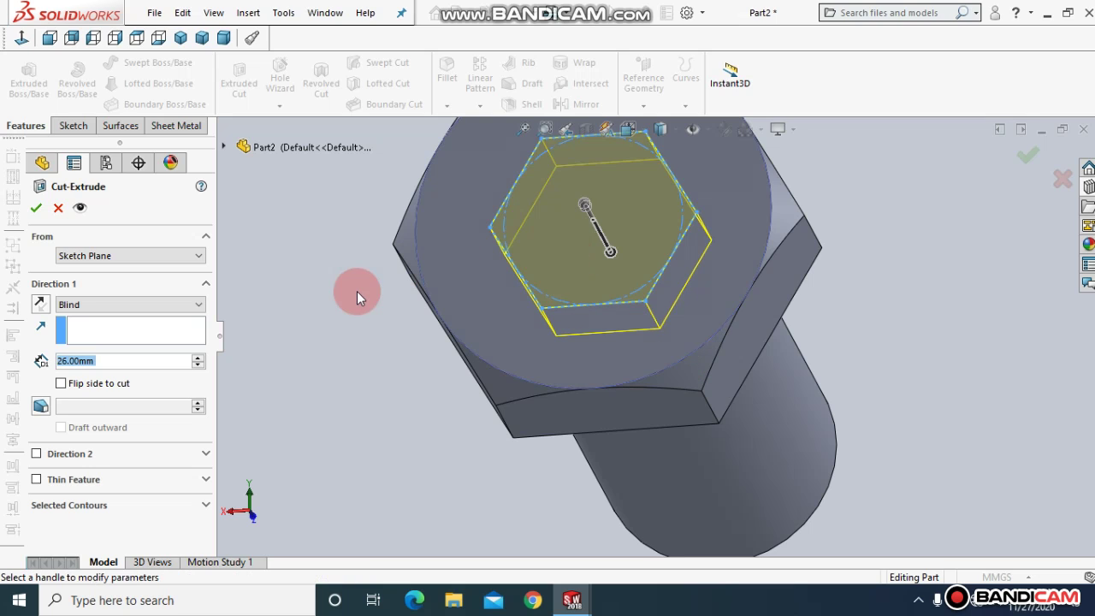
double_click(104, 366)
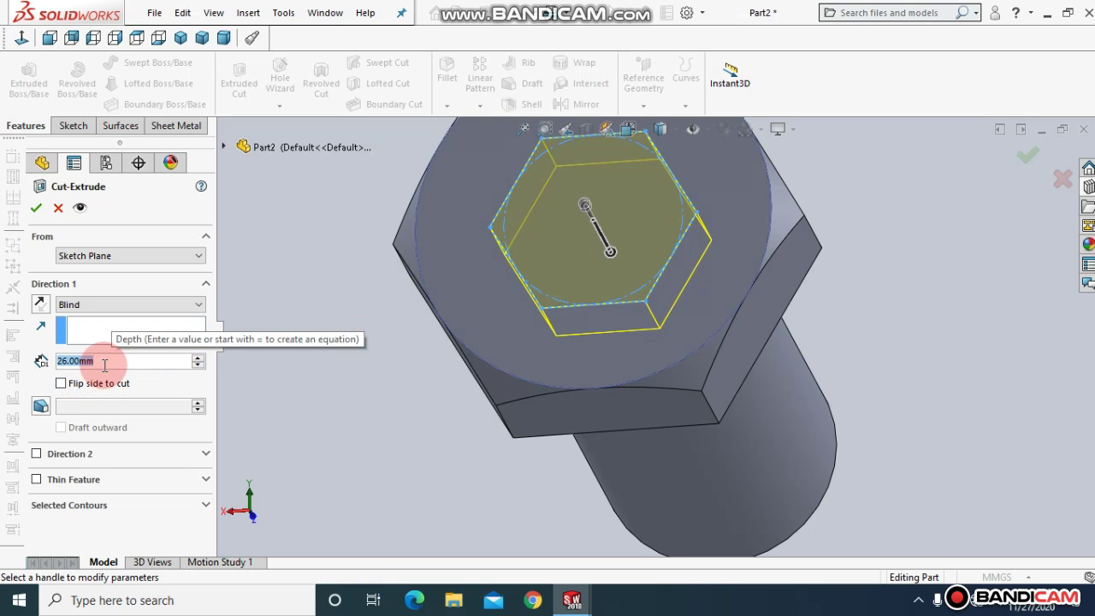
type("30")
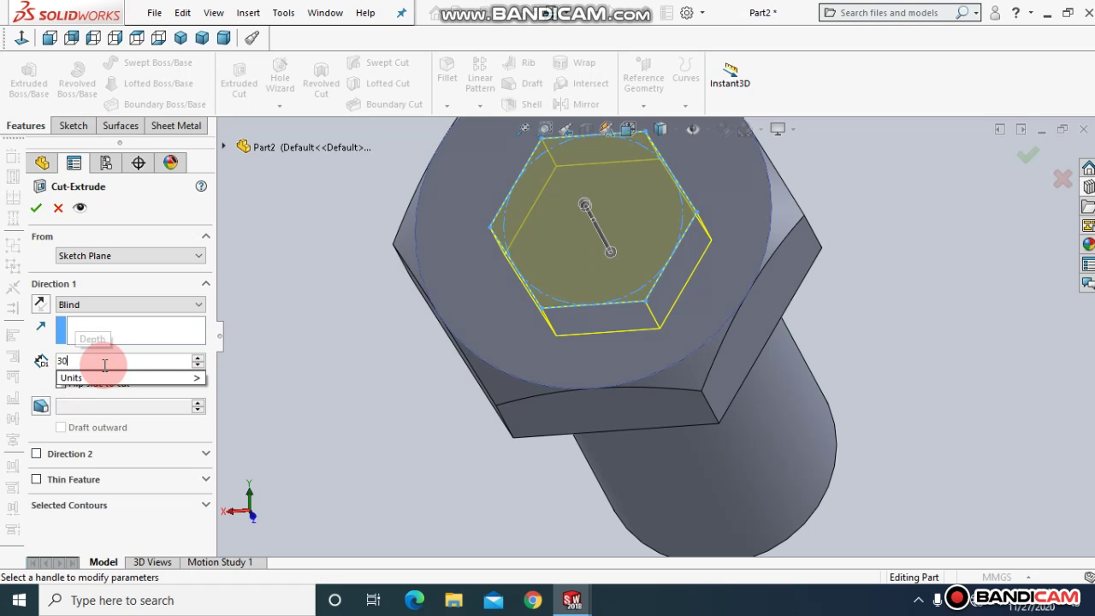
key("Return")
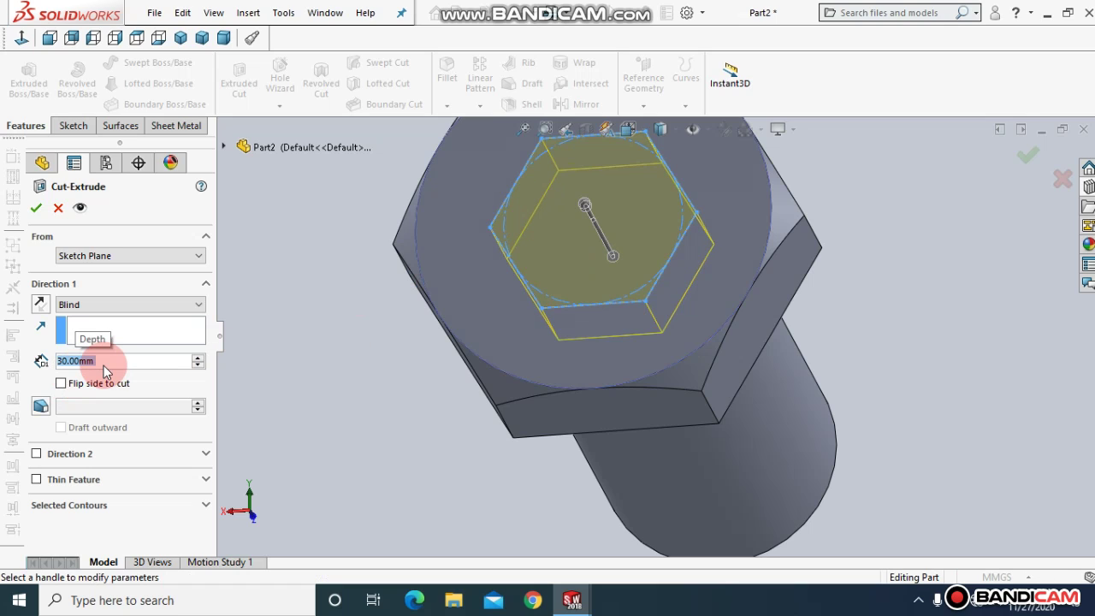
left_click(38, 213)
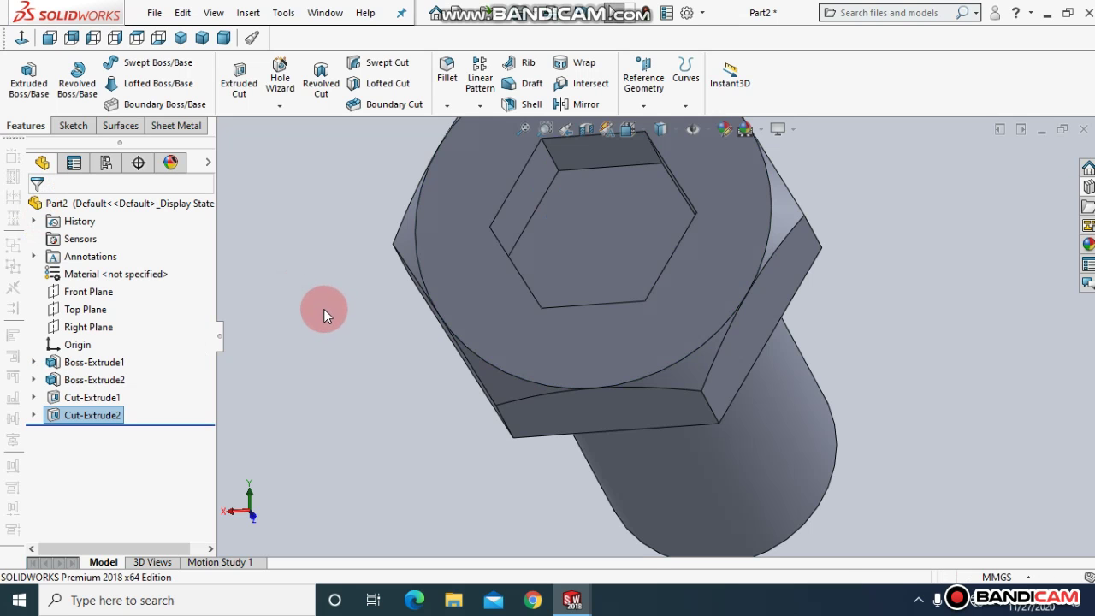
- Open a sketch on the shank's free circular end face and convert the face's edge into a sketch circle
middle_click_drag(325, 311, 433, 280)
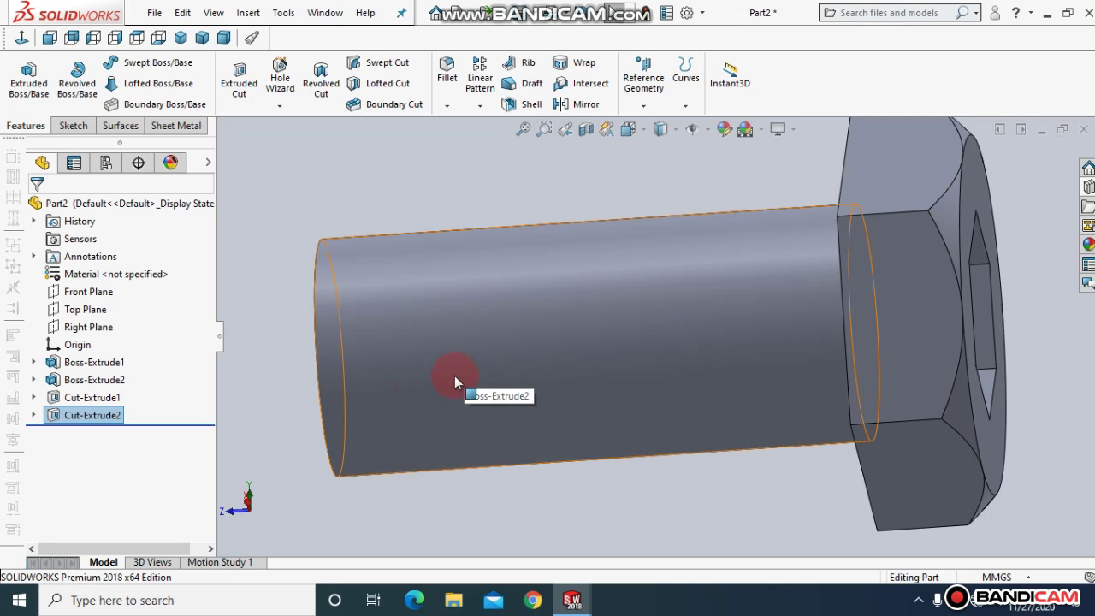
left_click(525, 129)
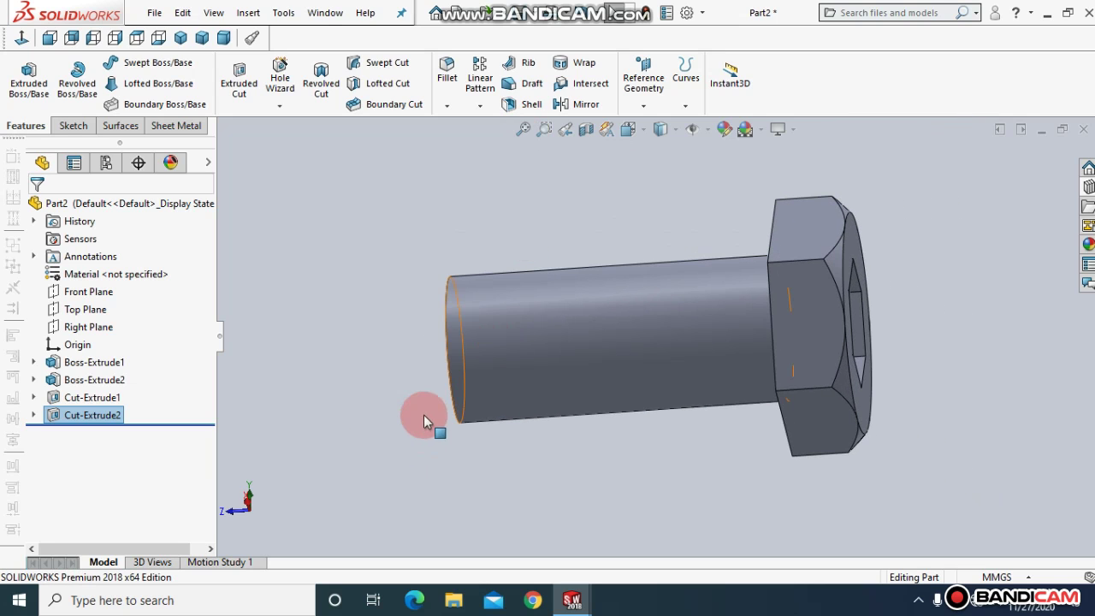
middle_click_drag(408, 376, 486, 357)
left_click(488, 353)
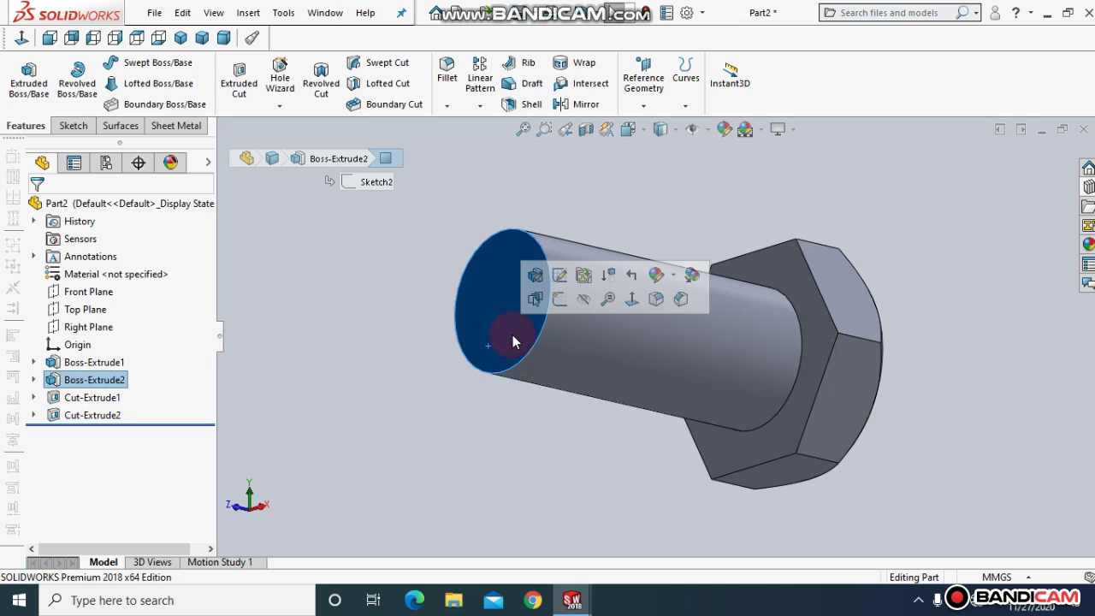
left_click(565, 302)
left_click(280, 100)
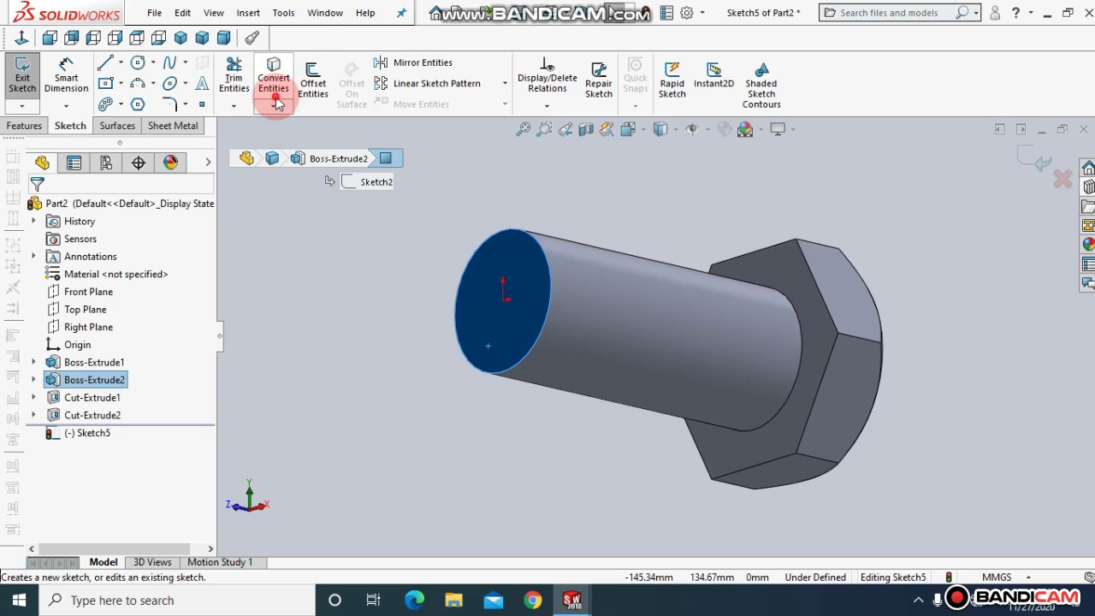
- Start a Helix/Spiral from the circle, defined by Height and Pitch, with a 180 mm height and reversed direction along the shank
left_click(35, 125)
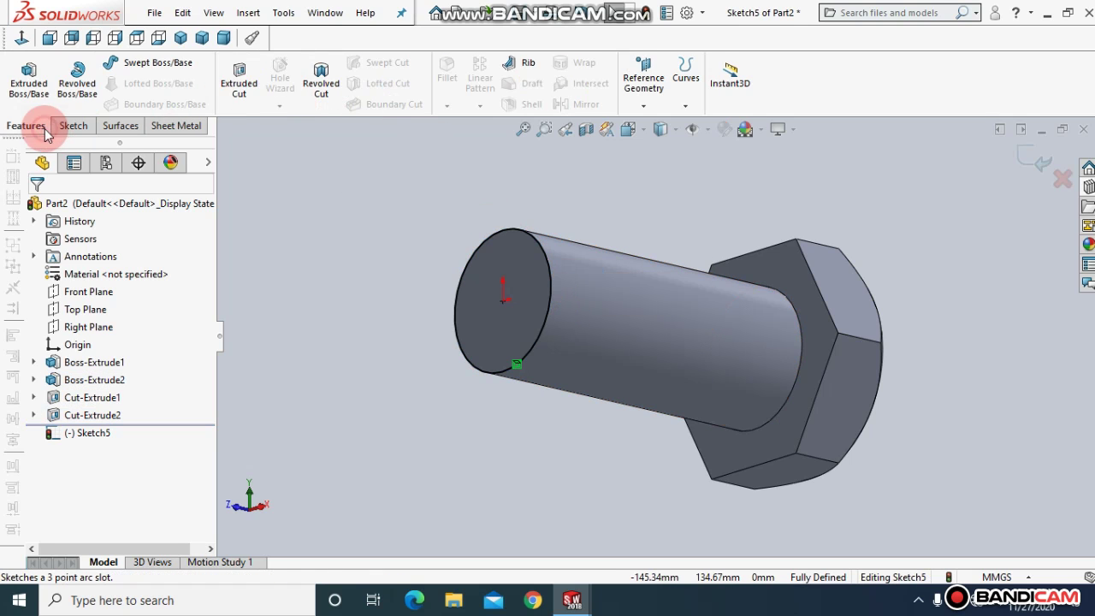
left_click(686, 105)
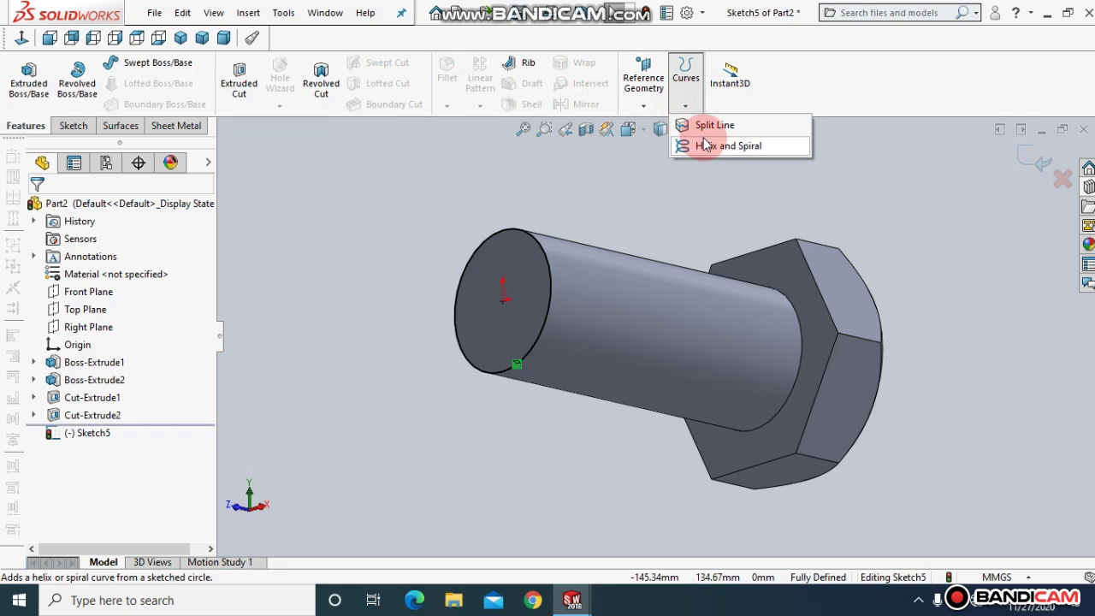
left_click(704, 144)
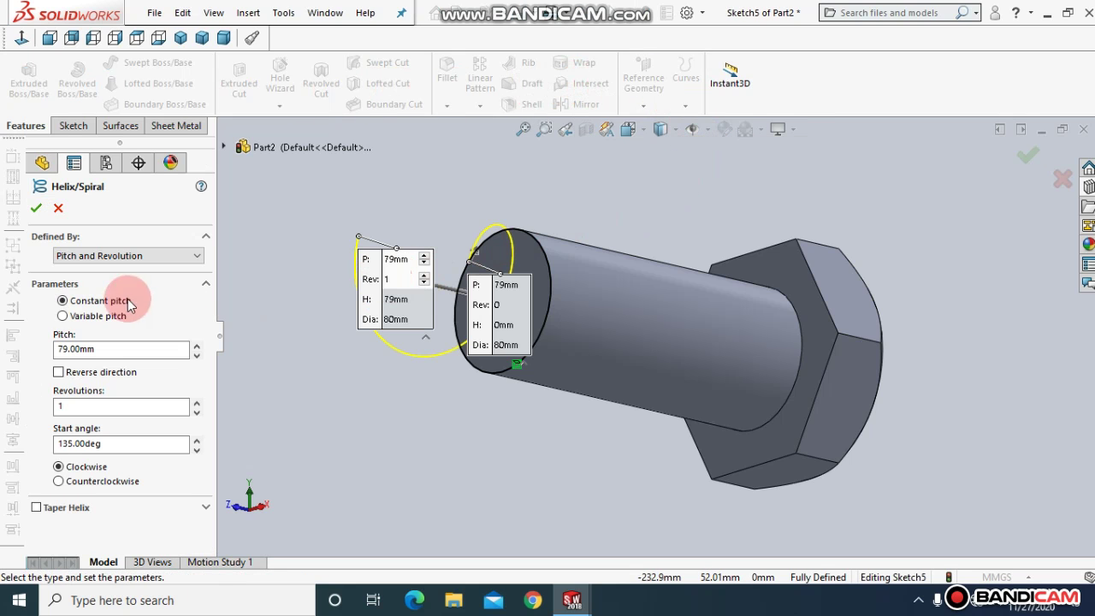
left_click(136, 255)
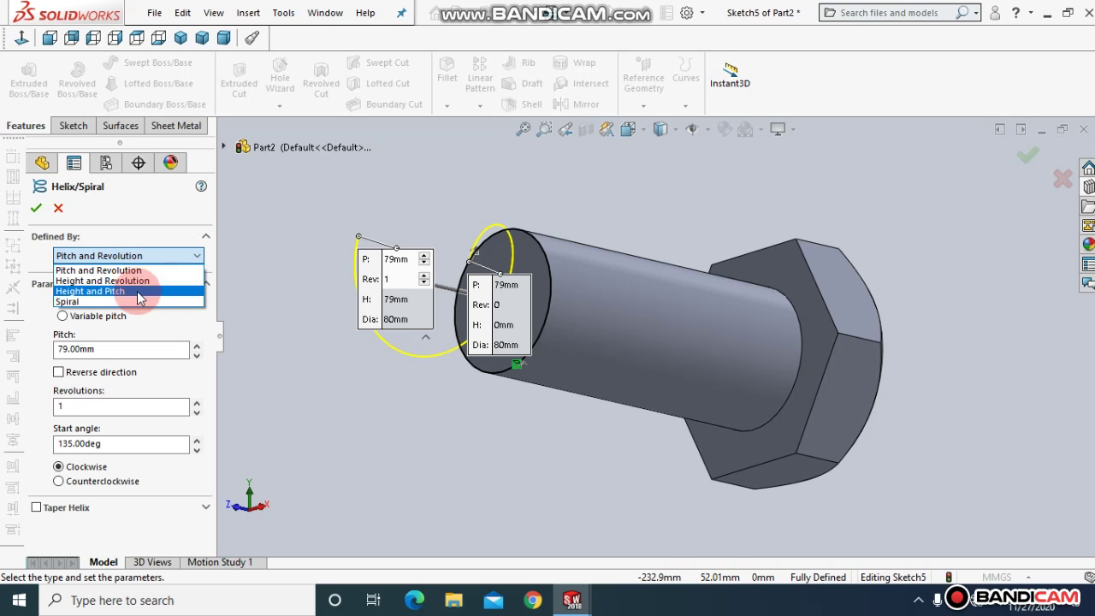
left_click(137, 291)
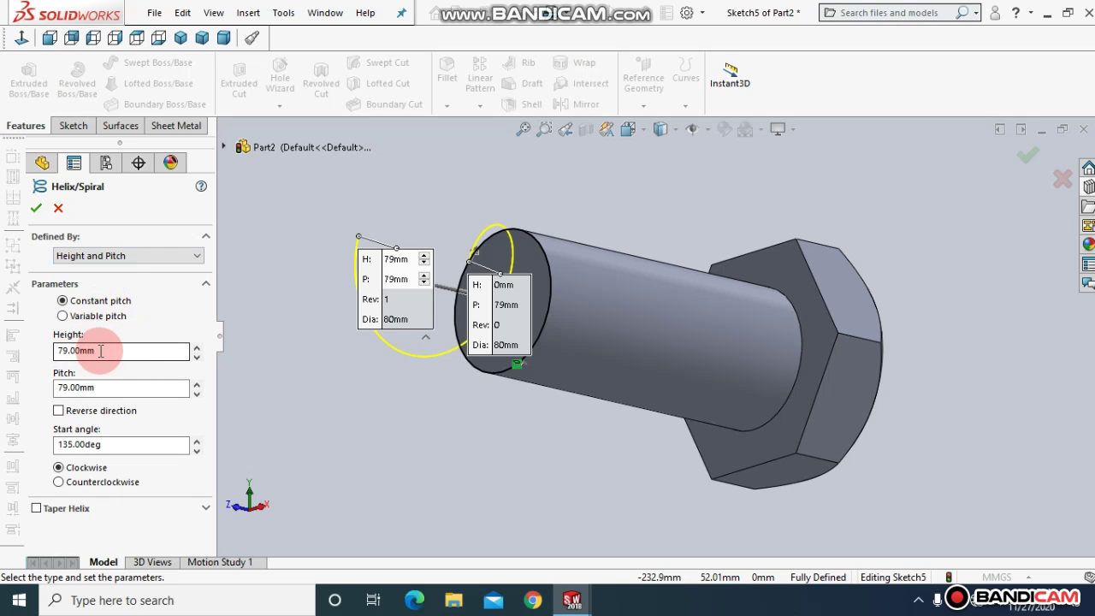
double_click(100, 351)
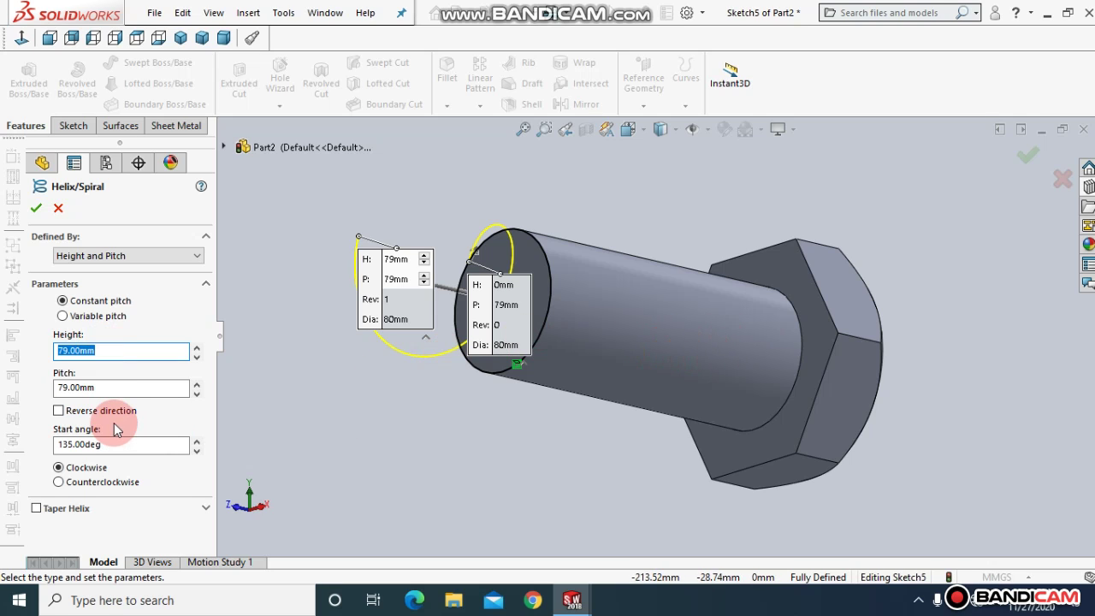
type("1")
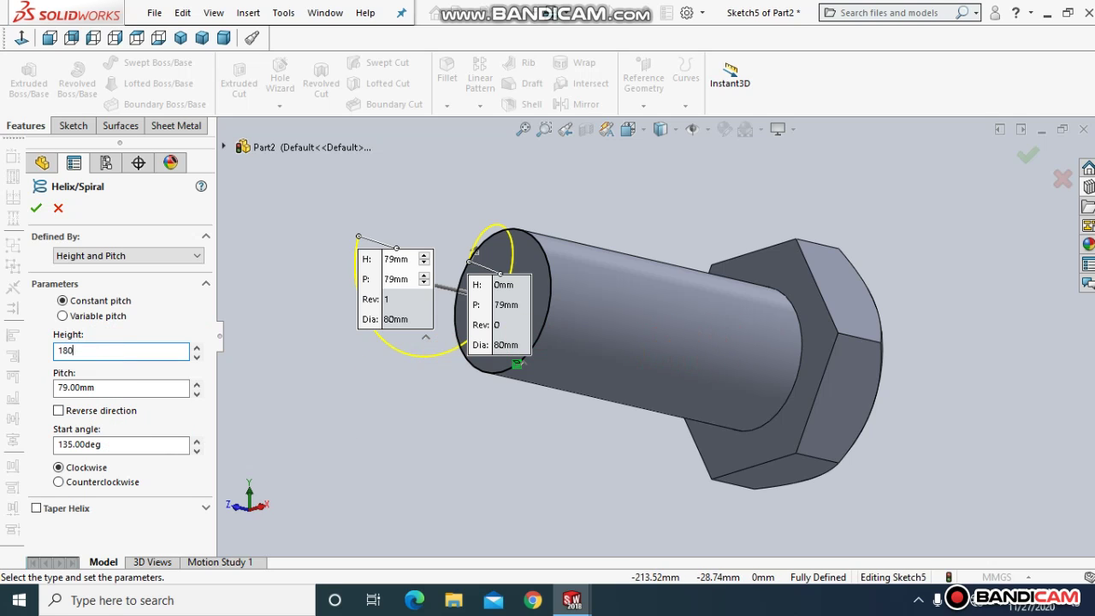
type("80")
key("Return")
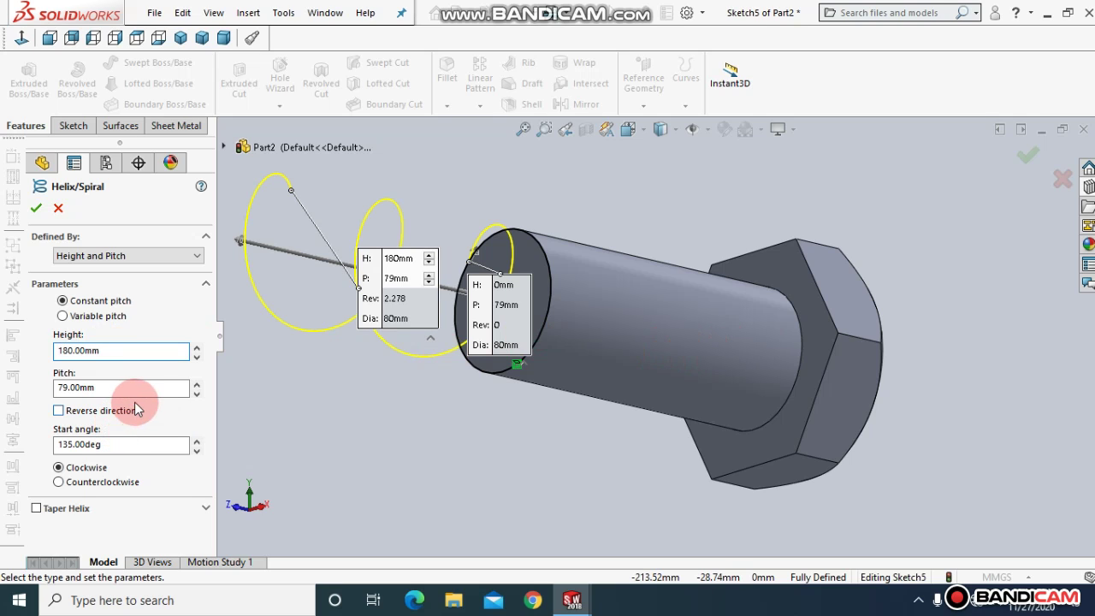
left_click(58, 412)
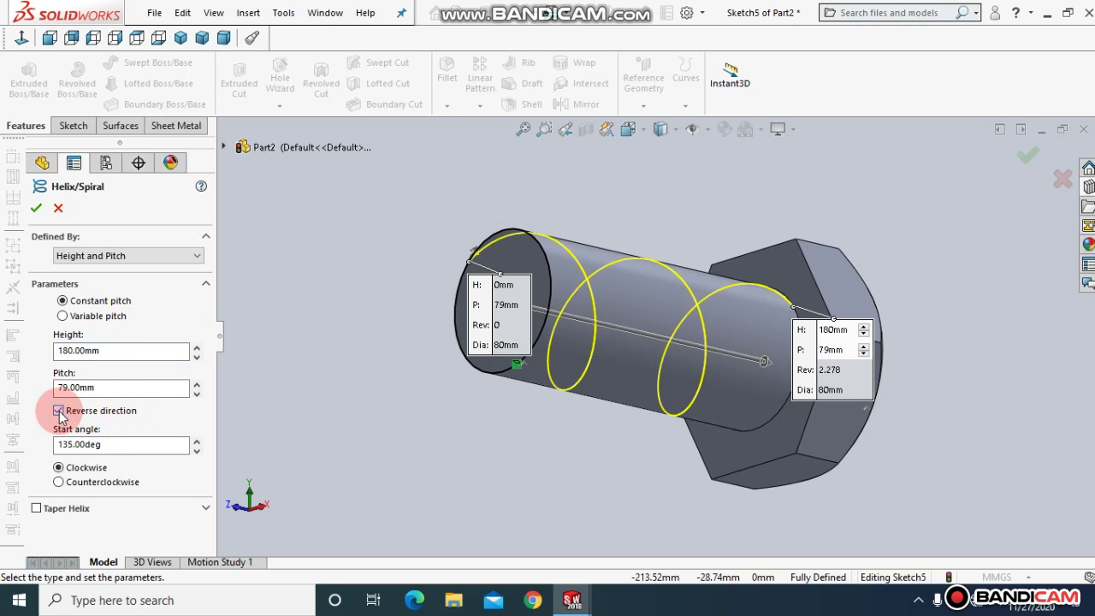
- Set the helix's height to 160 mm and its constant pitch to 20 mm
double_click(114, 350)
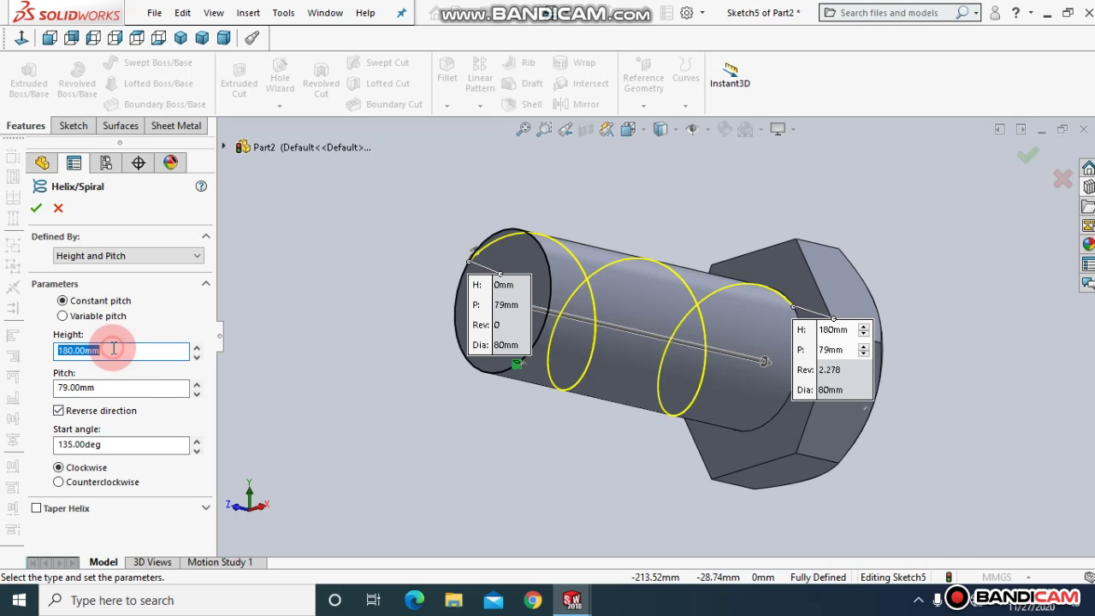
type("1")
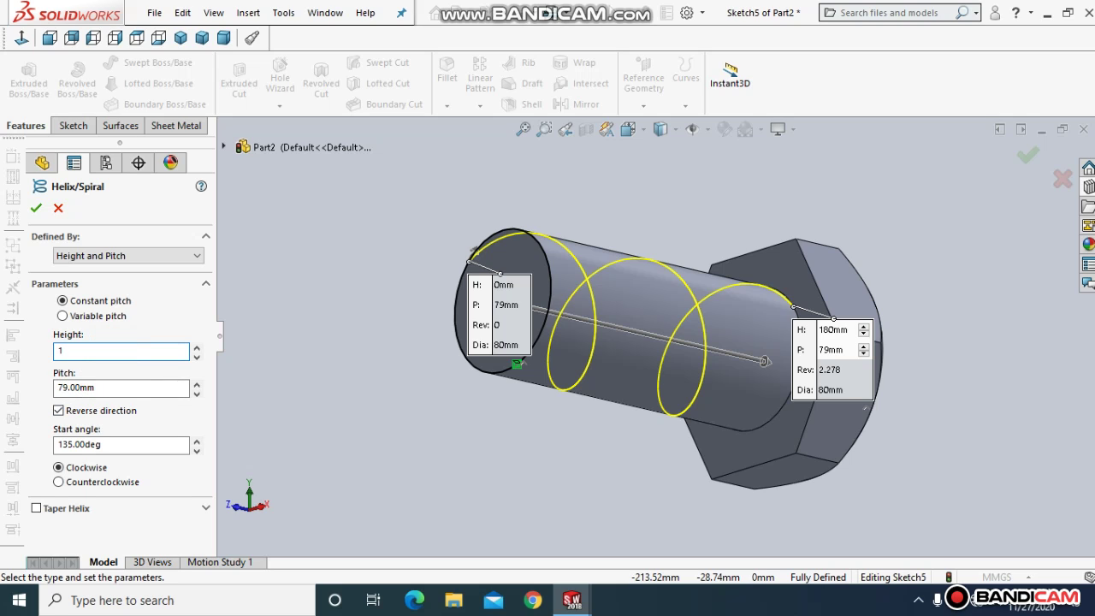
type("60")
key("Return")
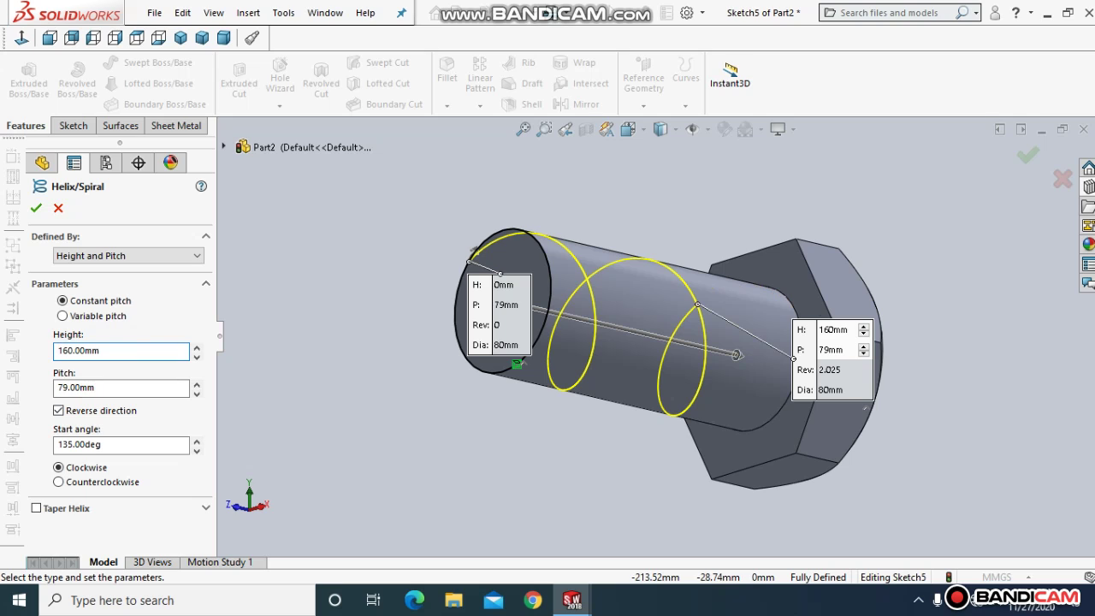
double_click(112, 387)
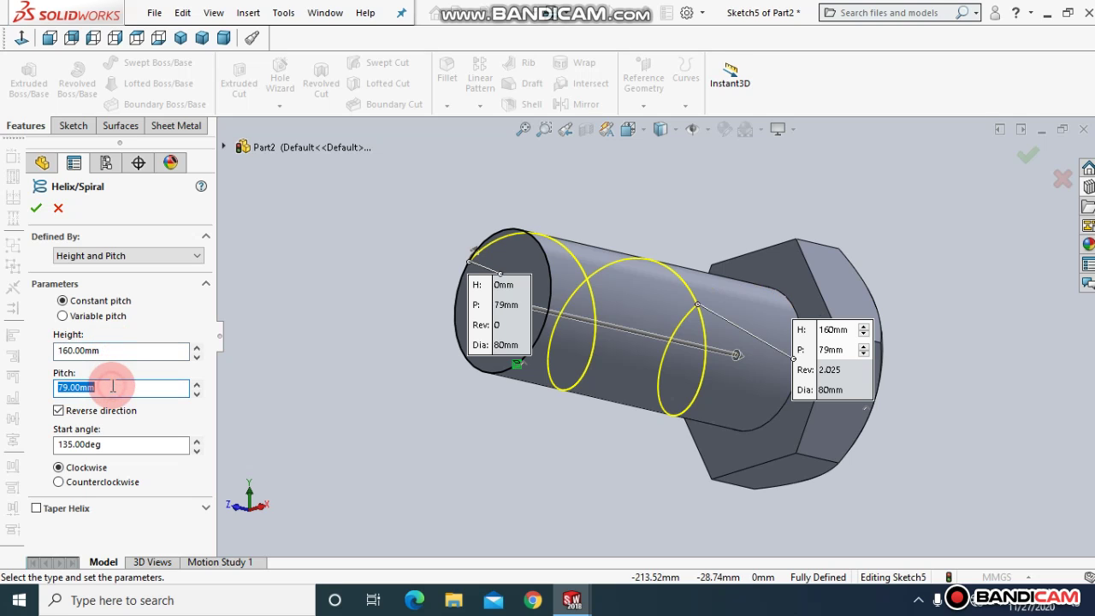
type("20")
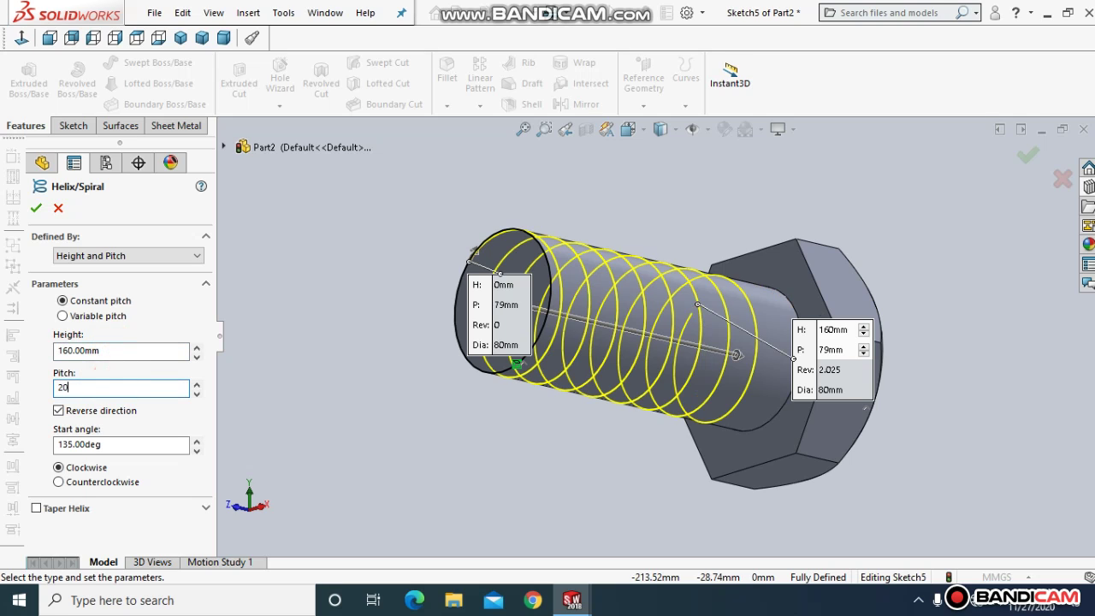
key("Return")
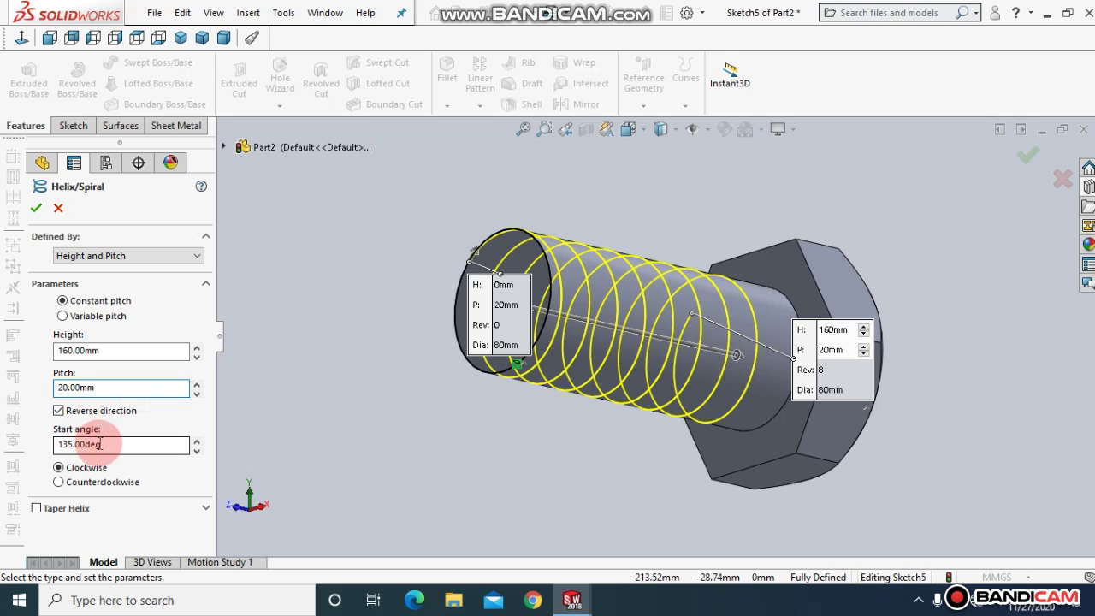
- Set the helix's start angle to 0°, compare counterclockwise rotation, and create the helix as Clockwise
left_click_drag(109, 446, 54, 460)
type("0")
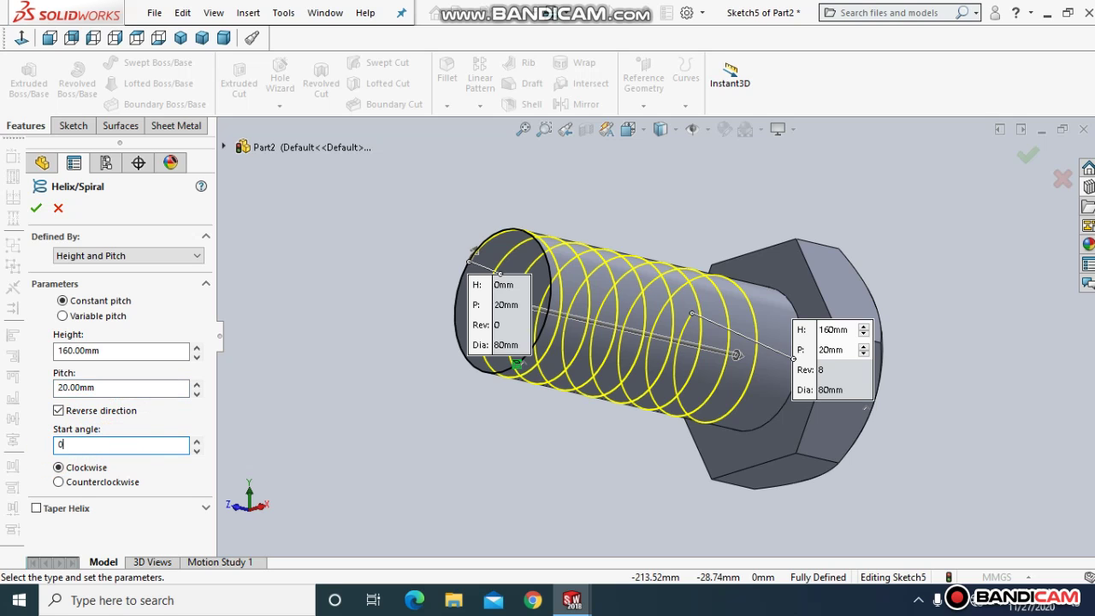
key("Return")
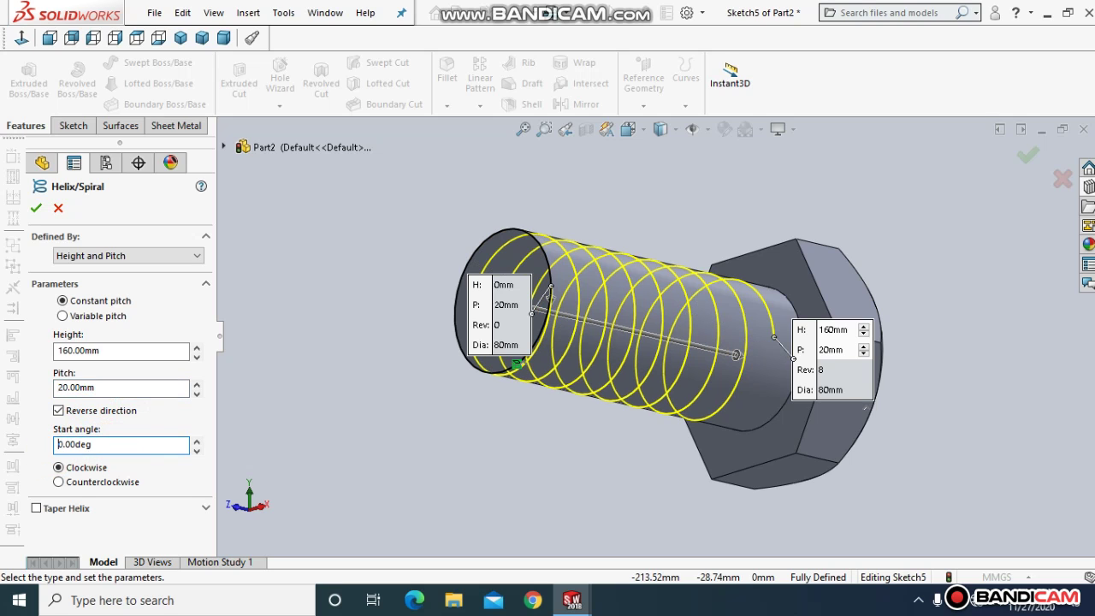
left_click(63, 483)
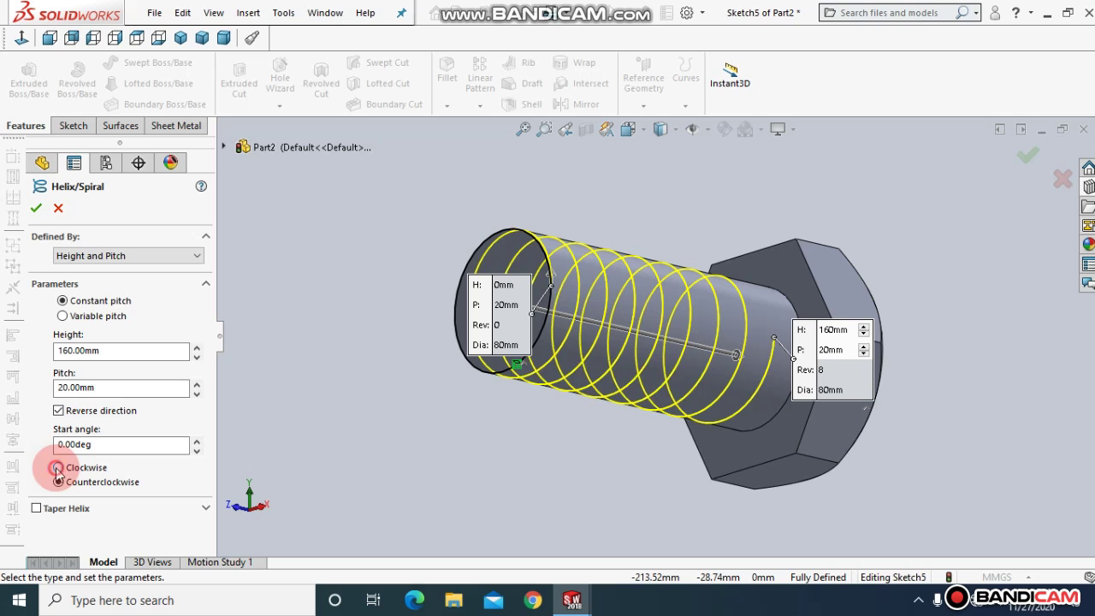
left_click(56, 468)
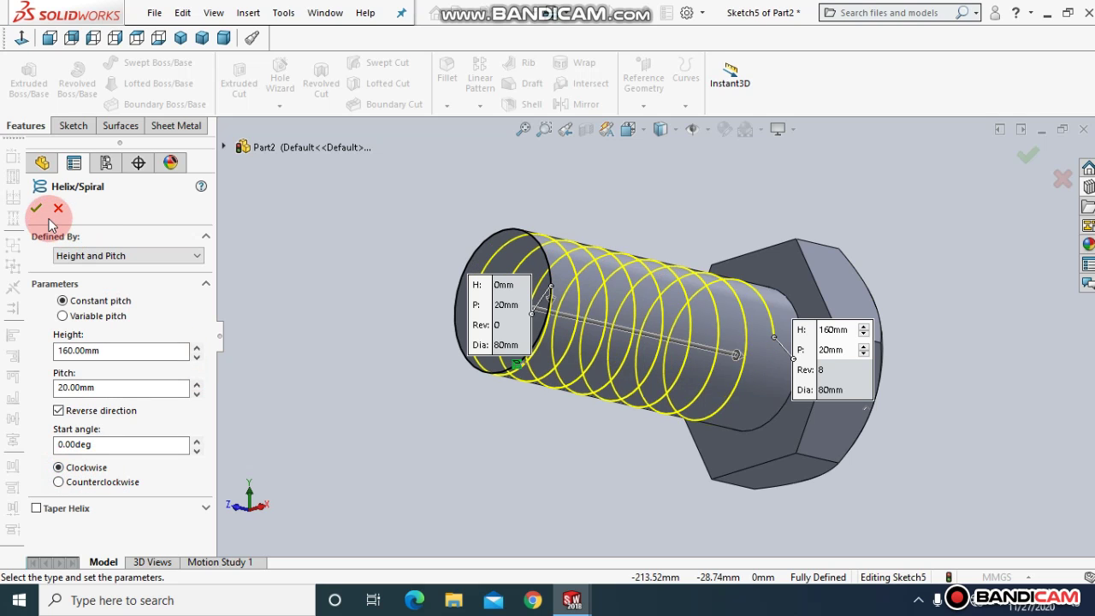
left_click(36, 209)
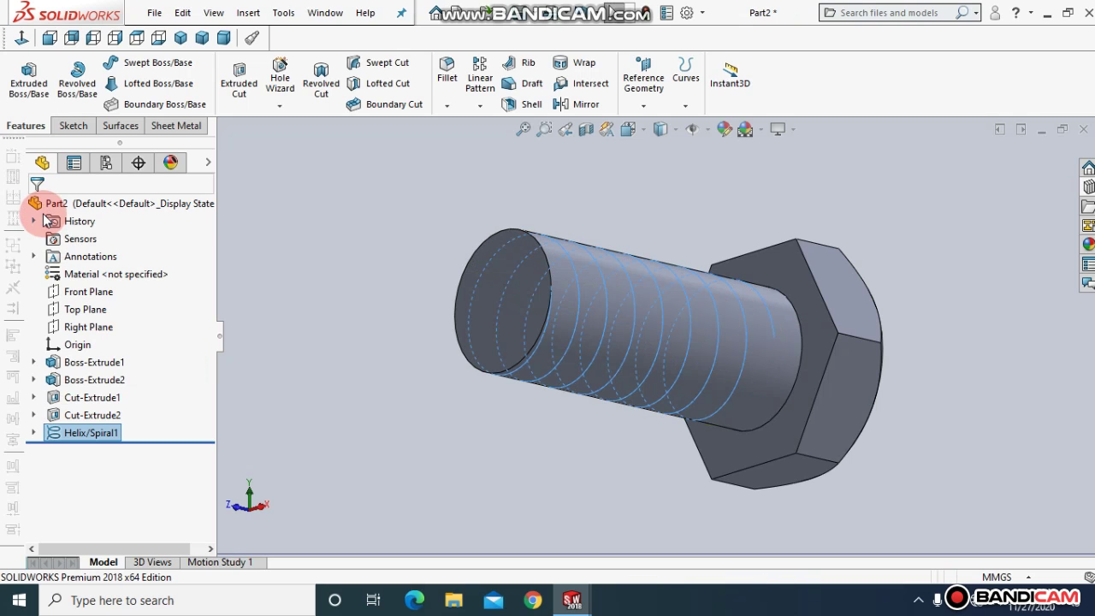
- Turn the bolt to a side view and display the model as Wireframe
middle_click_drag(344, 254, 339, 284)
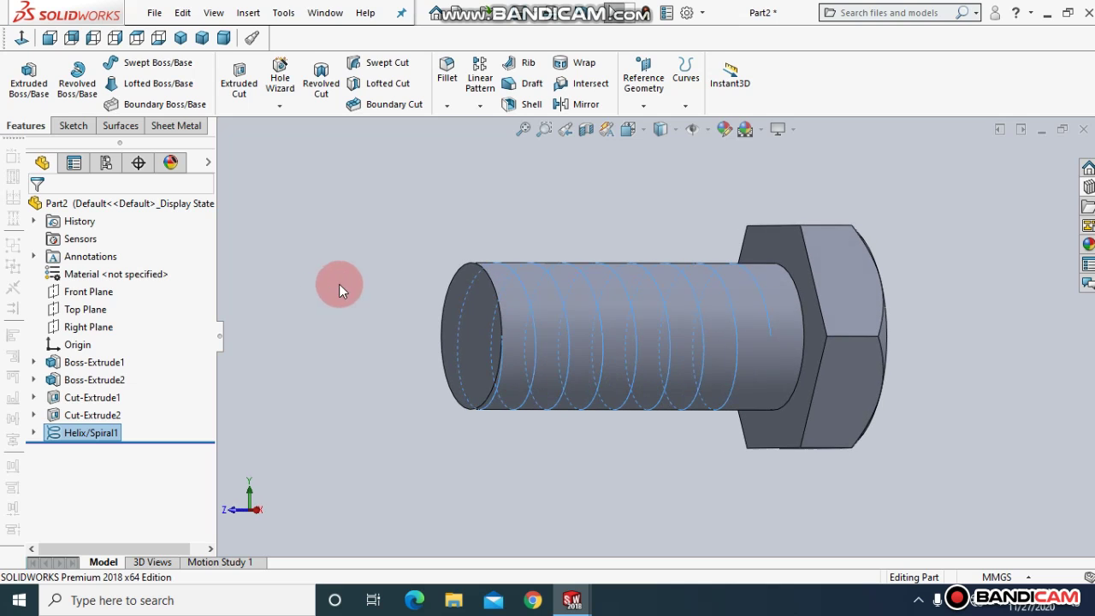
left_click(661, 130)
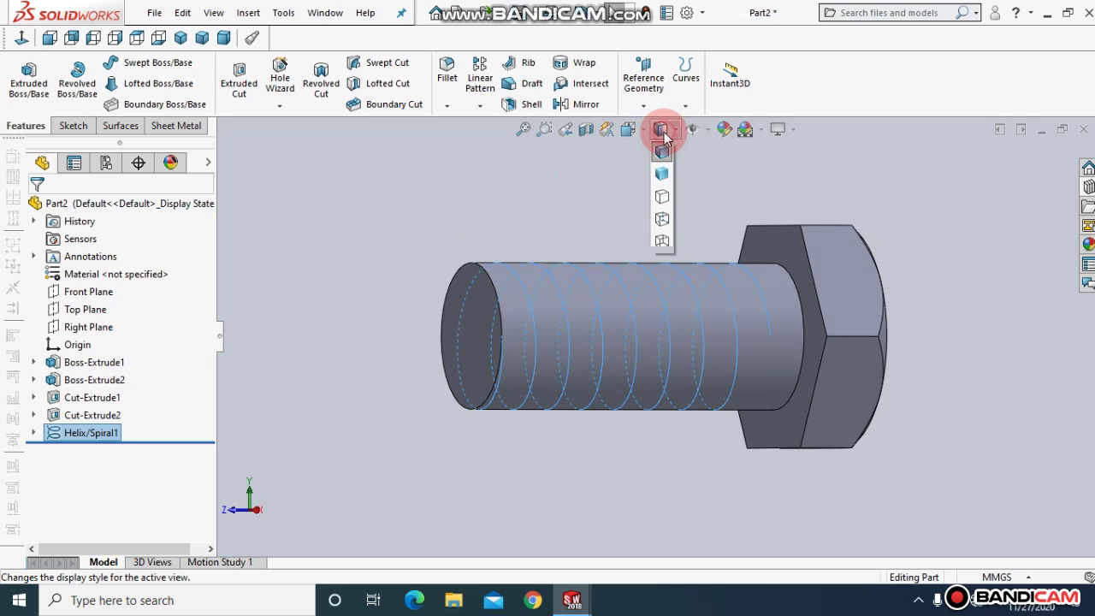
left_click(664, 242)
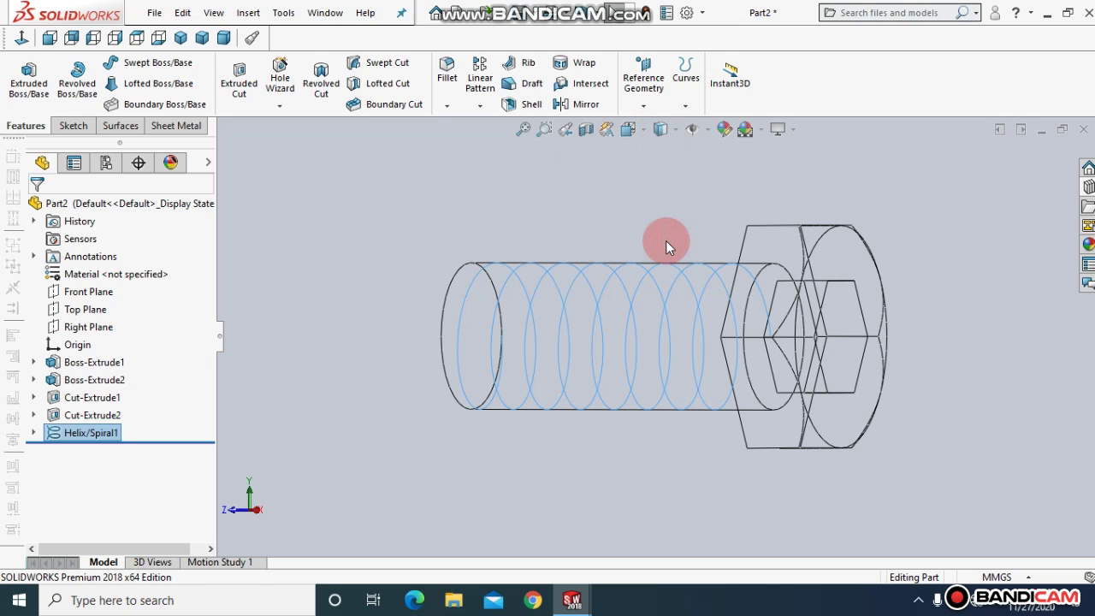
left_click(644, 106)
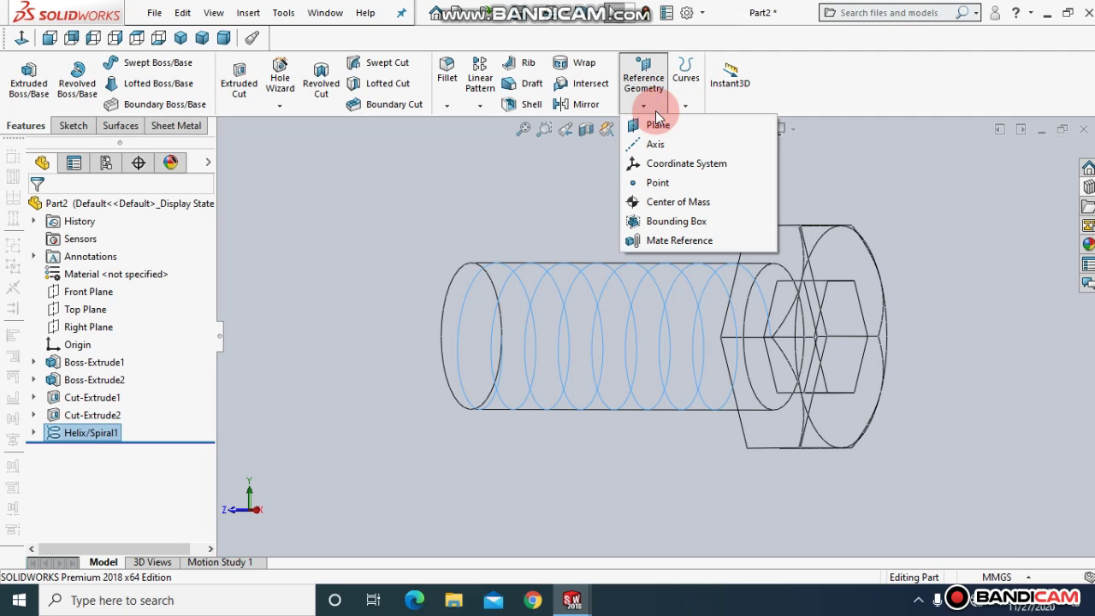
left_click(657, 127)
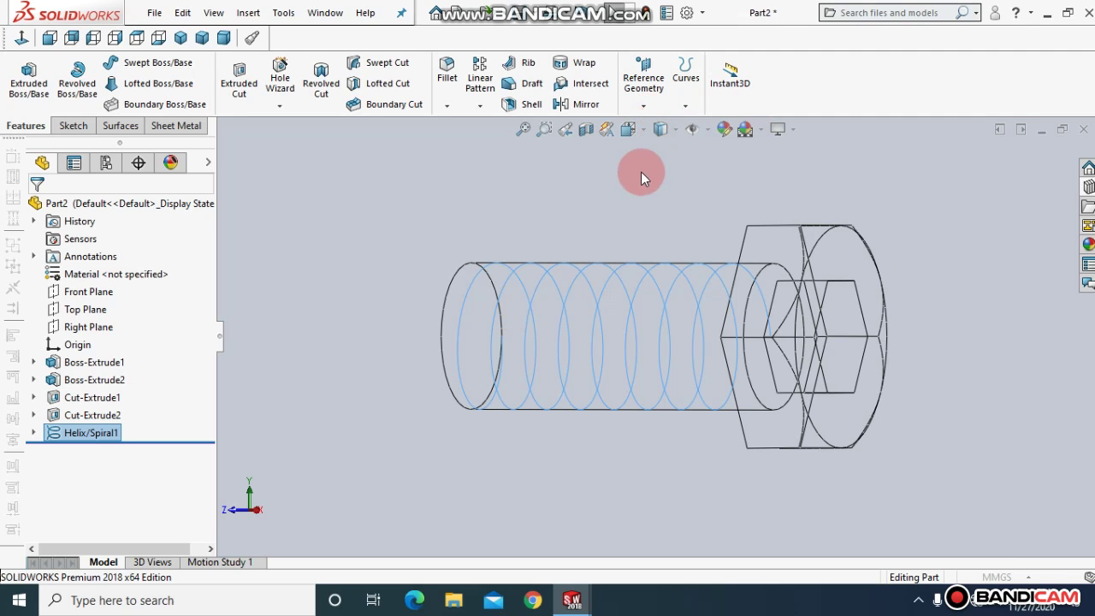
left_click(537, 317)
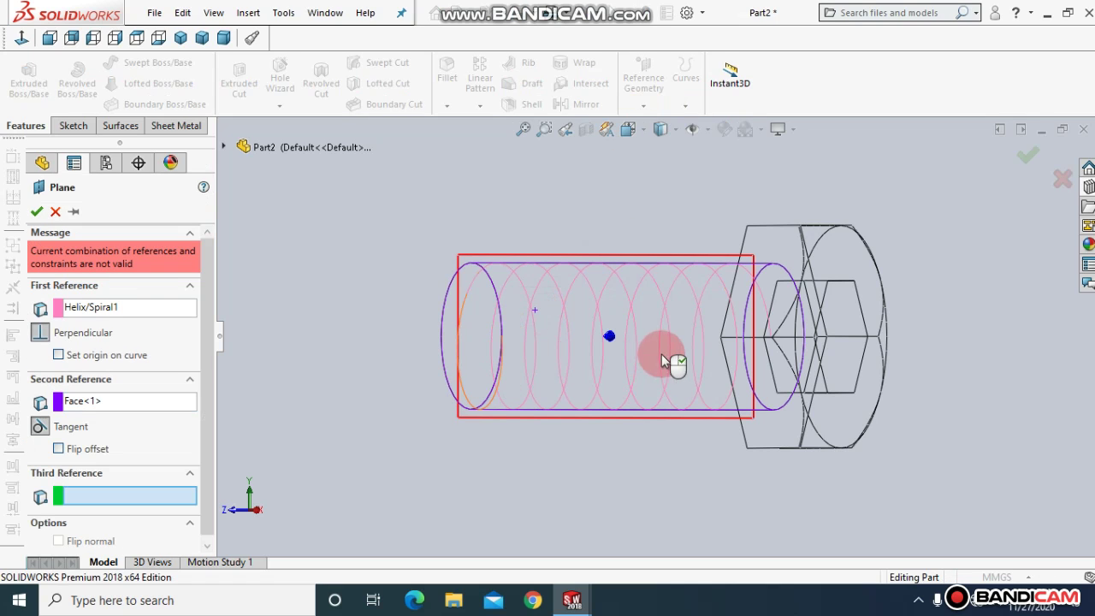
scroll(774, 346, "down", 3)
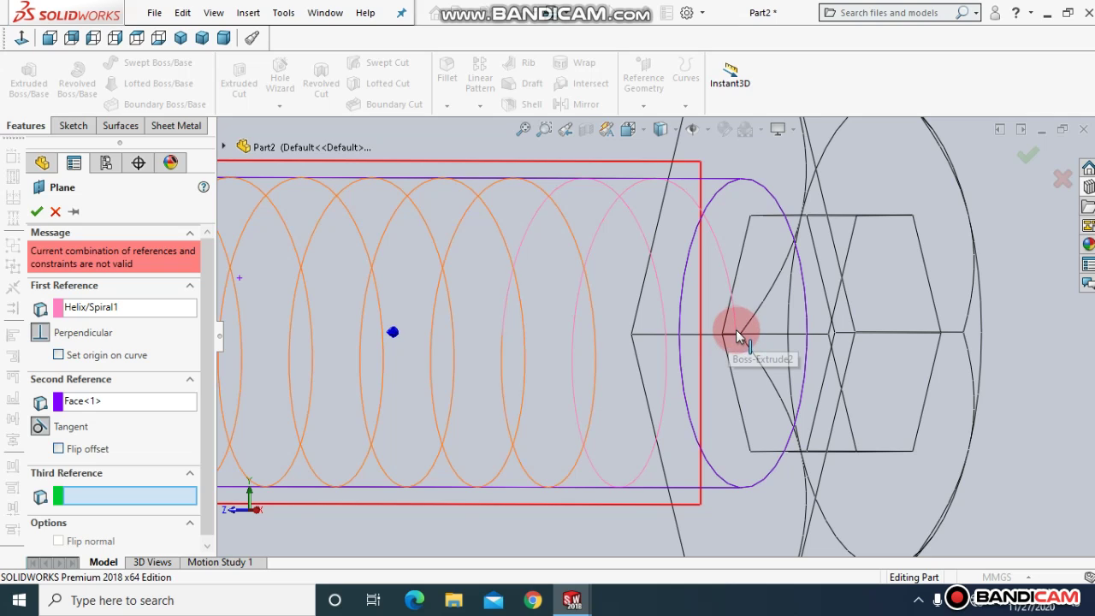
left_click(737, 333)
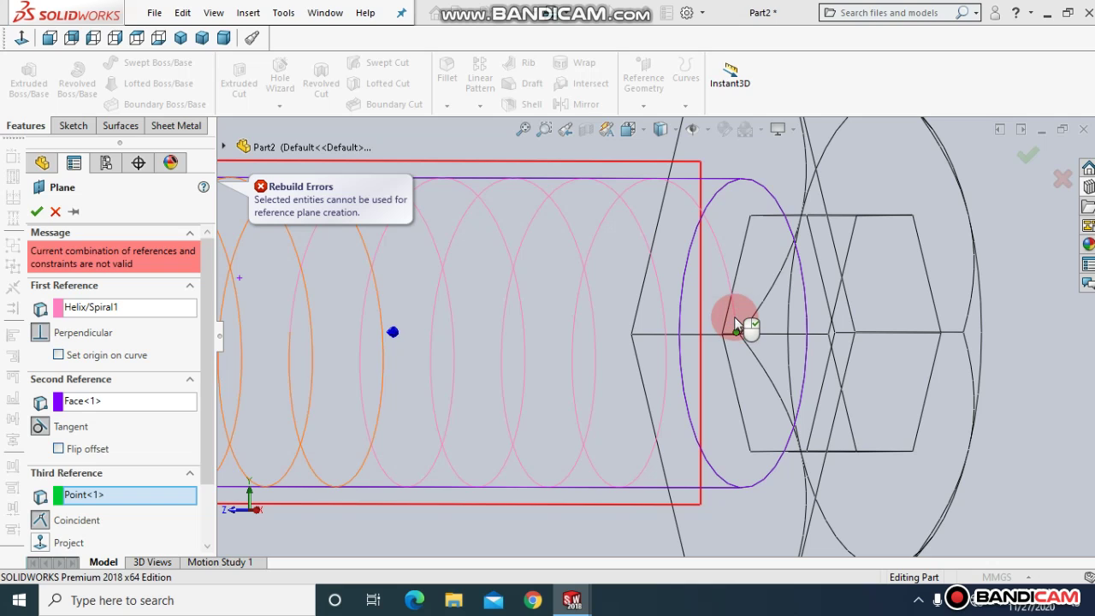
left_click(735, 320)
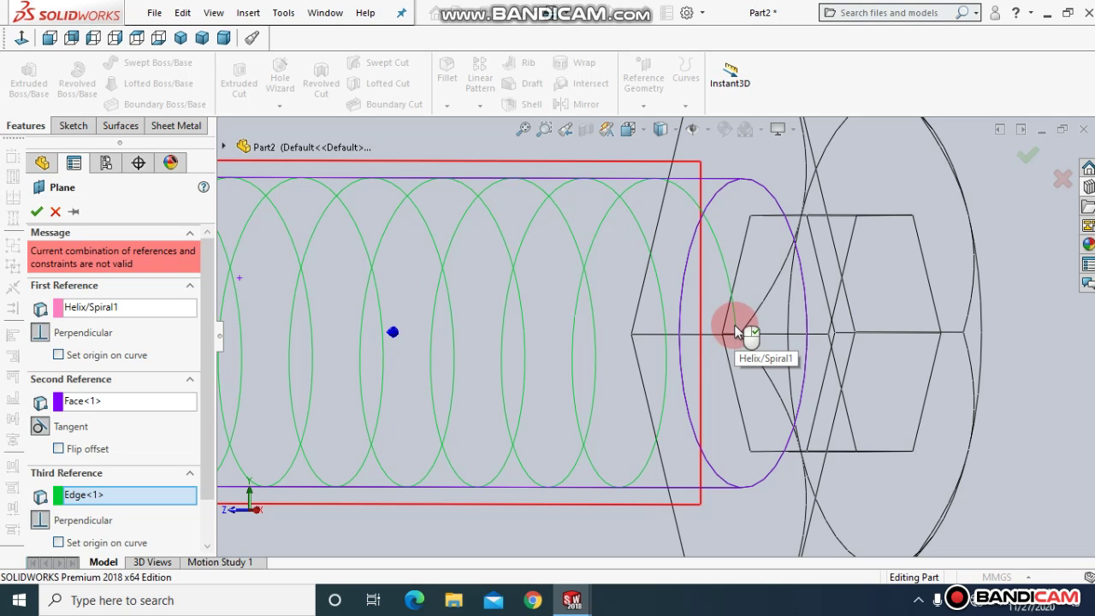
scroll(735, 320, "up", 4)
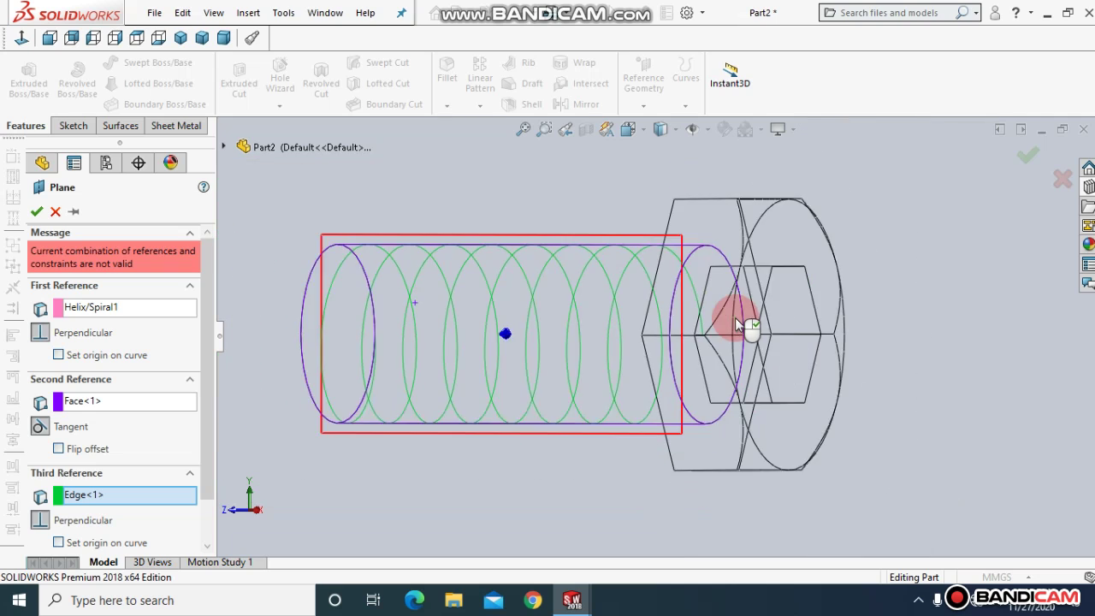
left_click(695, 337)
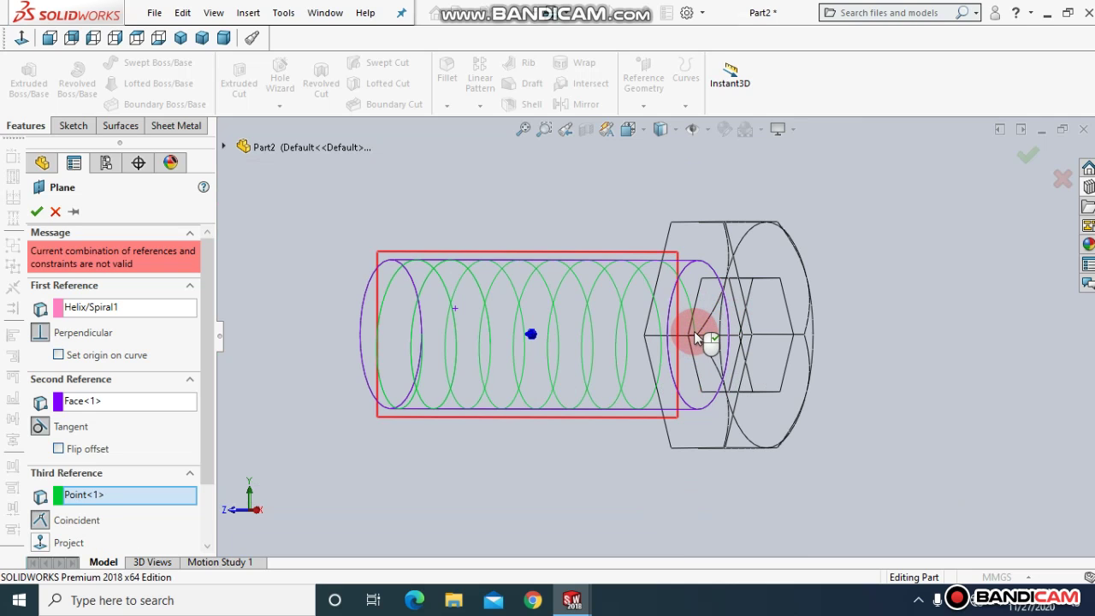
left_click(483, 344)
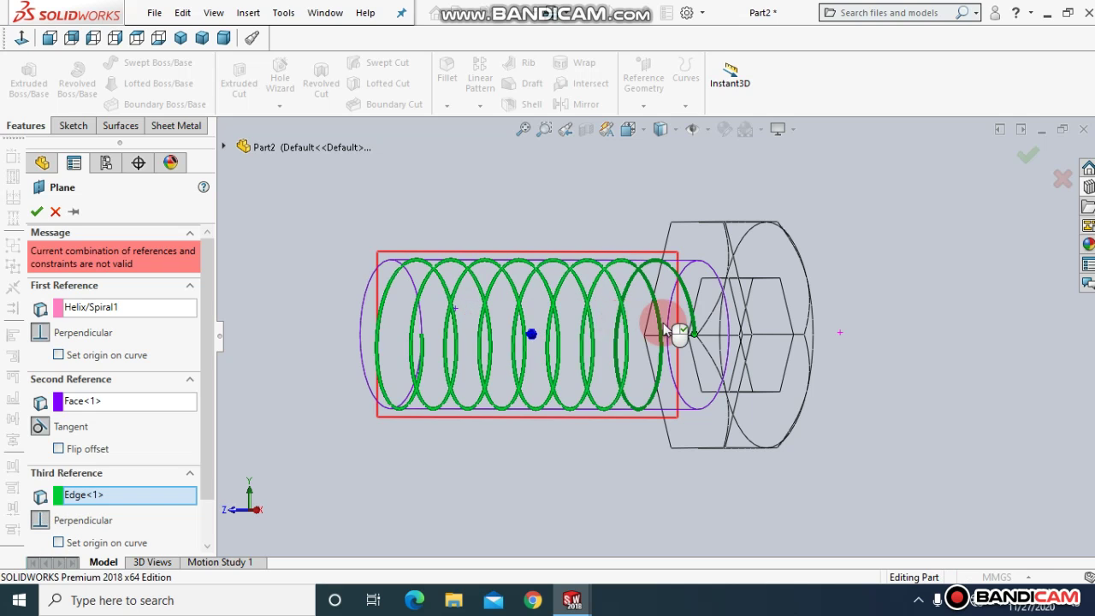
scroll(664, 325, "up", 1)
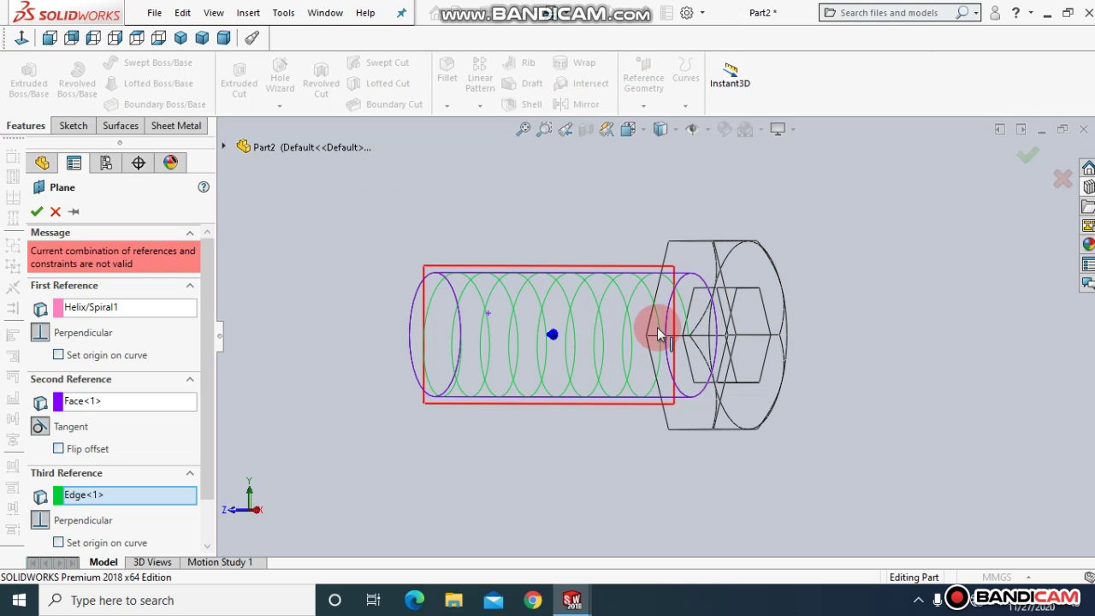
left_click(659, 330)
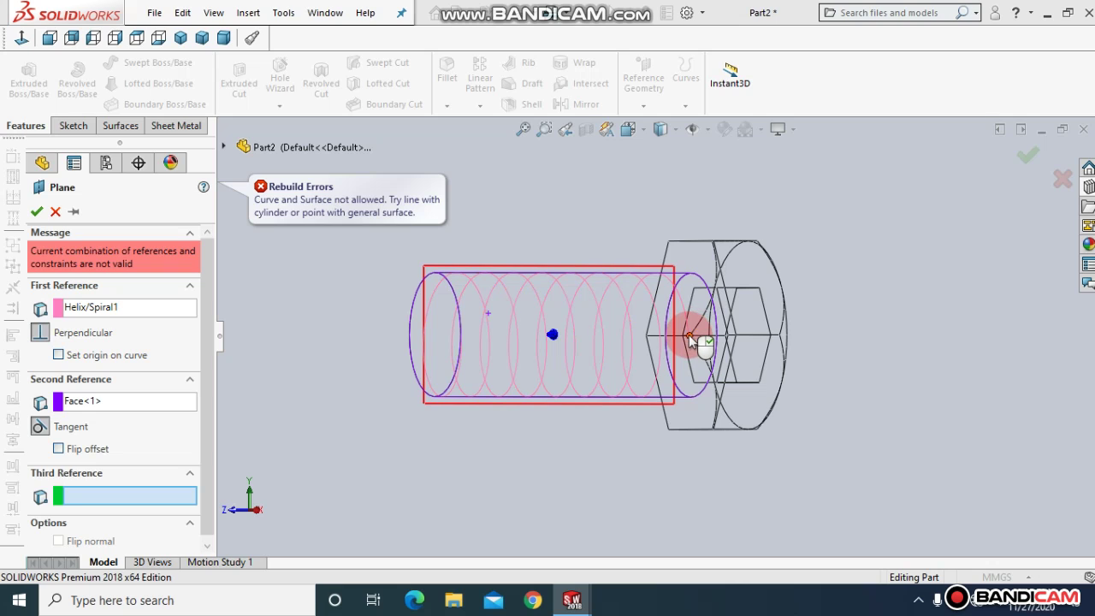
left_click(689, 336)
left_click(690, 336)
left_click(612, 336)
left_click(601, 331)
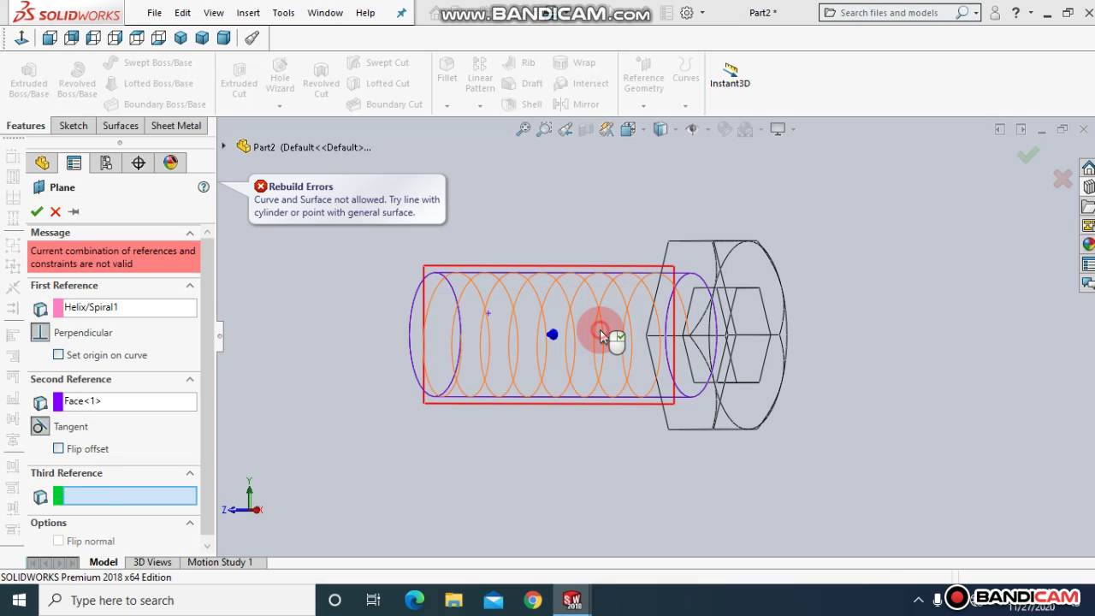
left_click(55, 211)
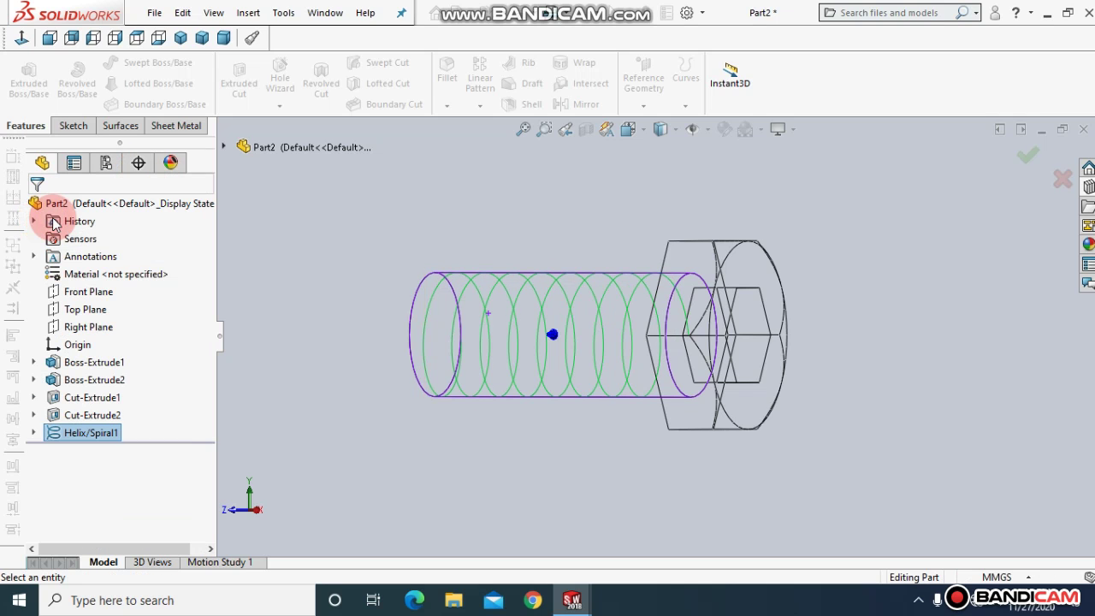
- Create a reference plane perpendicular to the helix and coincident with its endpoint near the bolt head
left_click(644, 106)
left_click(648, 125)
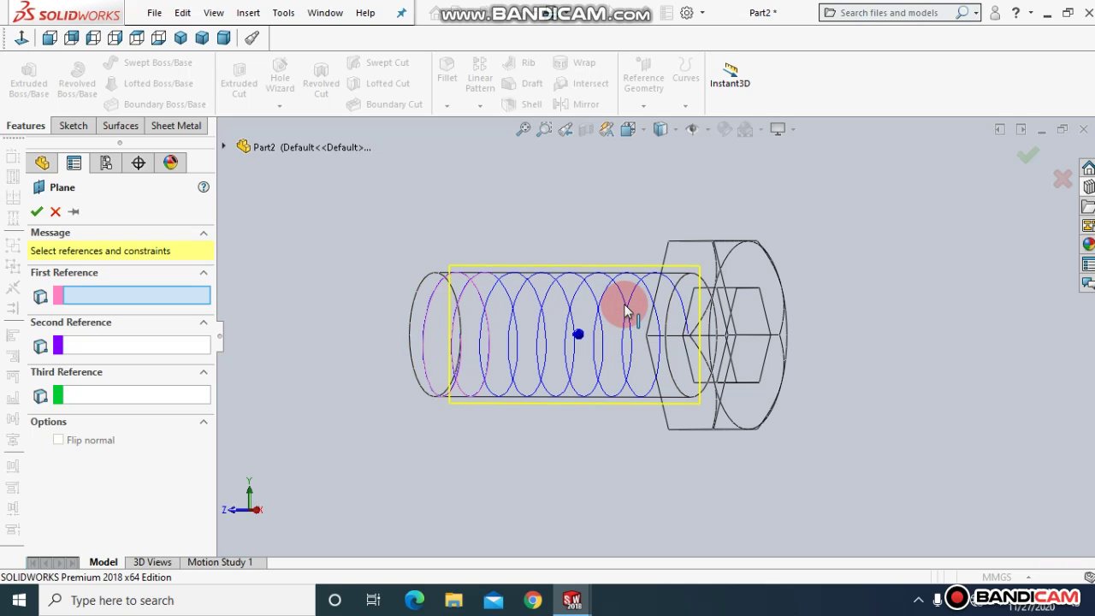
left_click(683, 334)
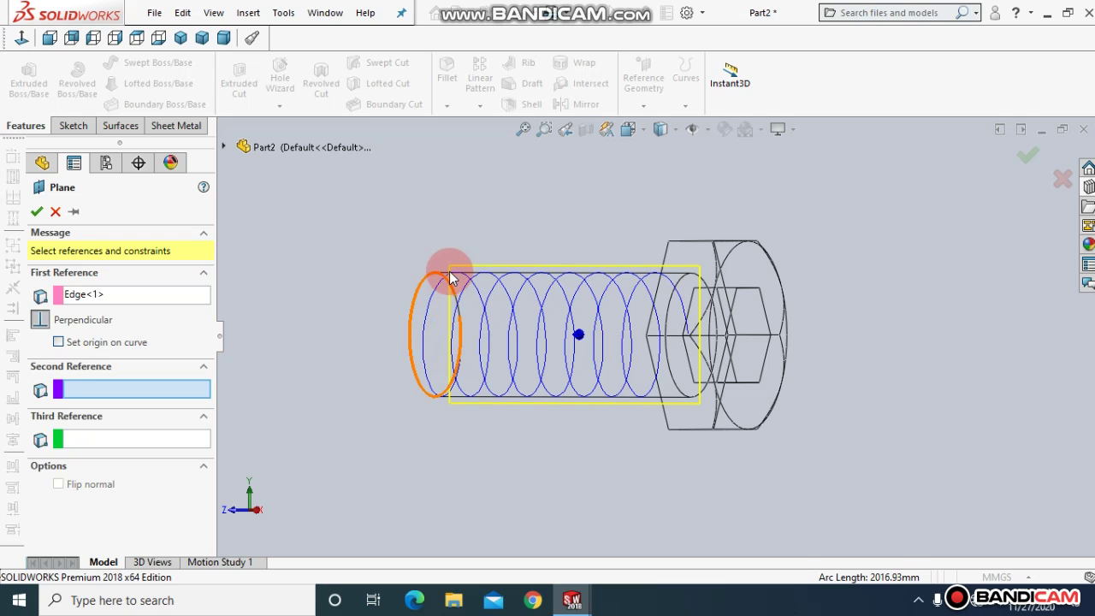
left_click(691, 338)
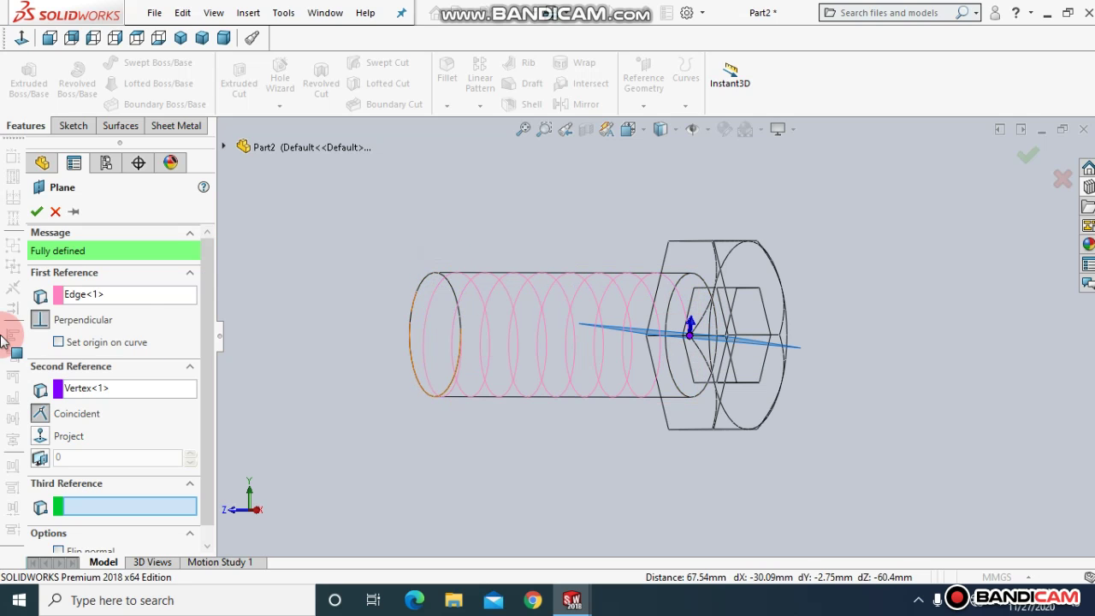
left_click(36, 214)
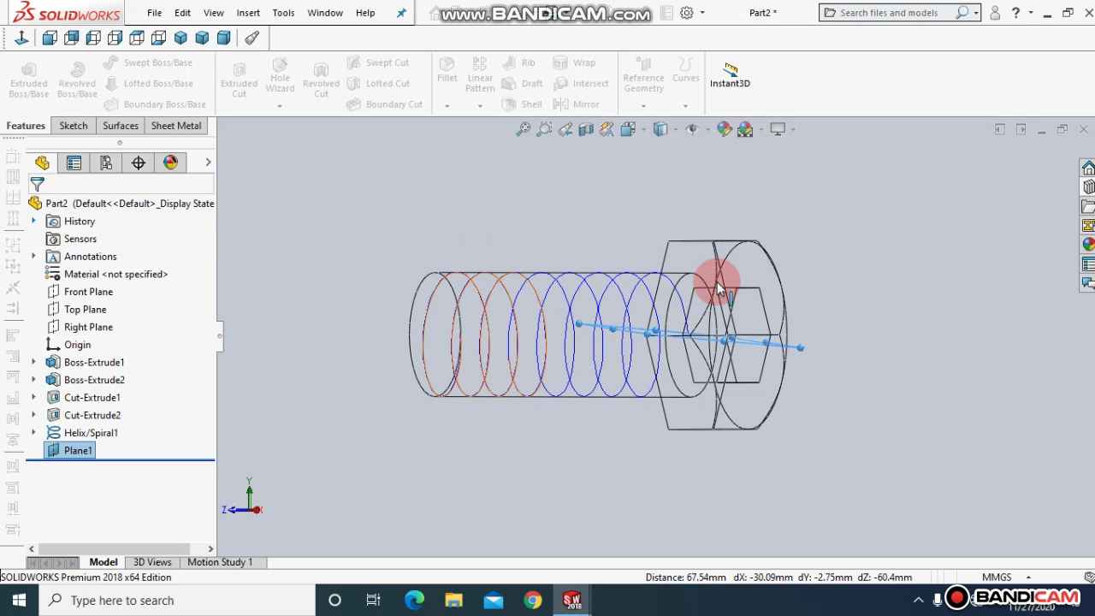
- Start a sketch on the new reference plane at the helix's end and view it face-on
middle_click_drag(787, 310, 787, 358)
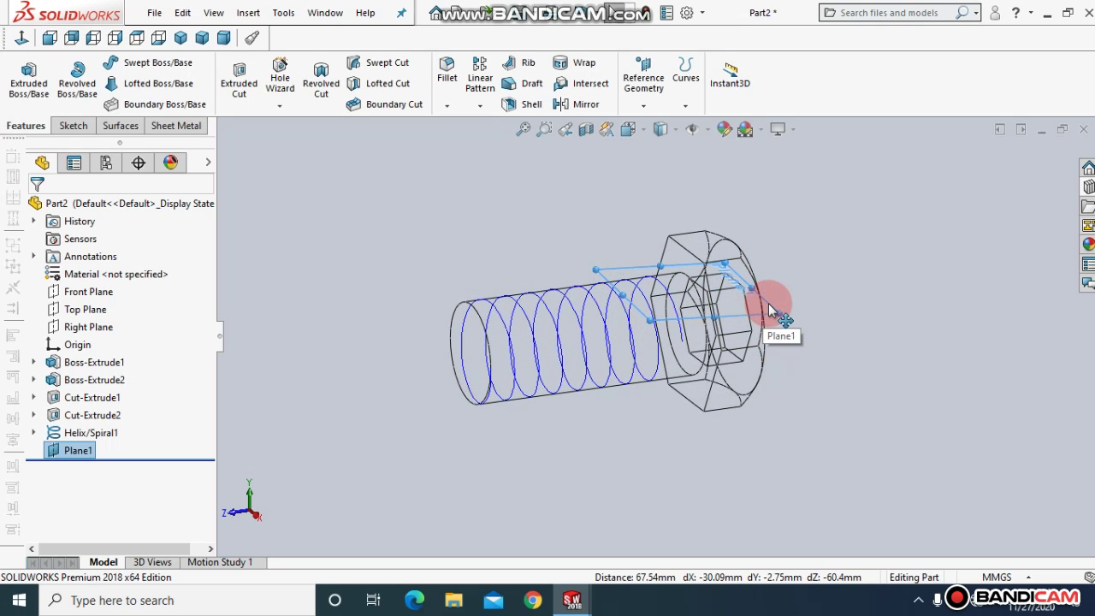
left_click(79, 449)
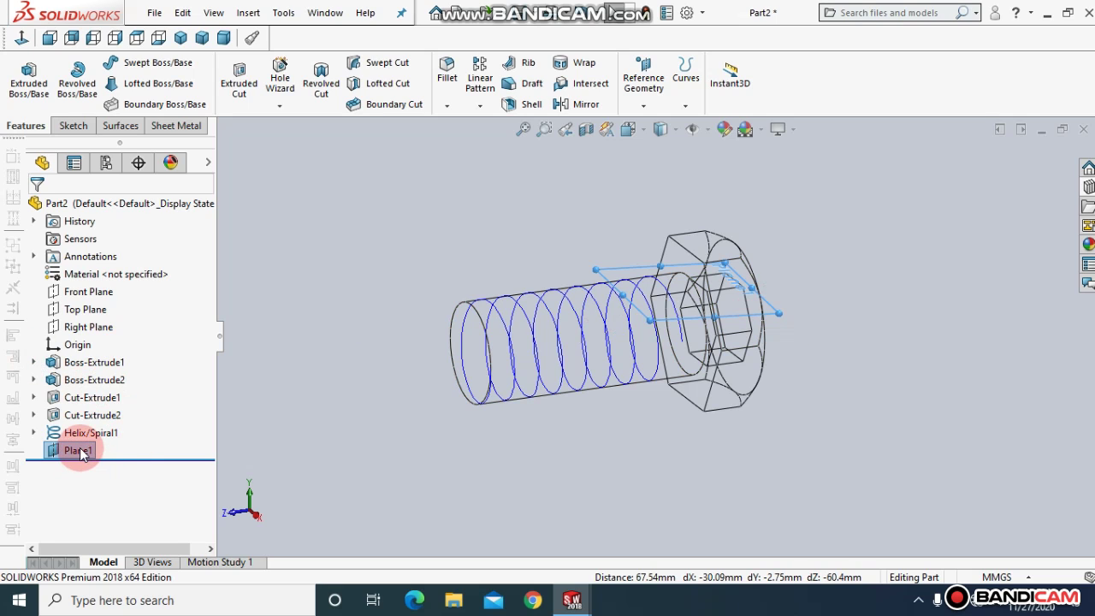
left_click(629, 273)
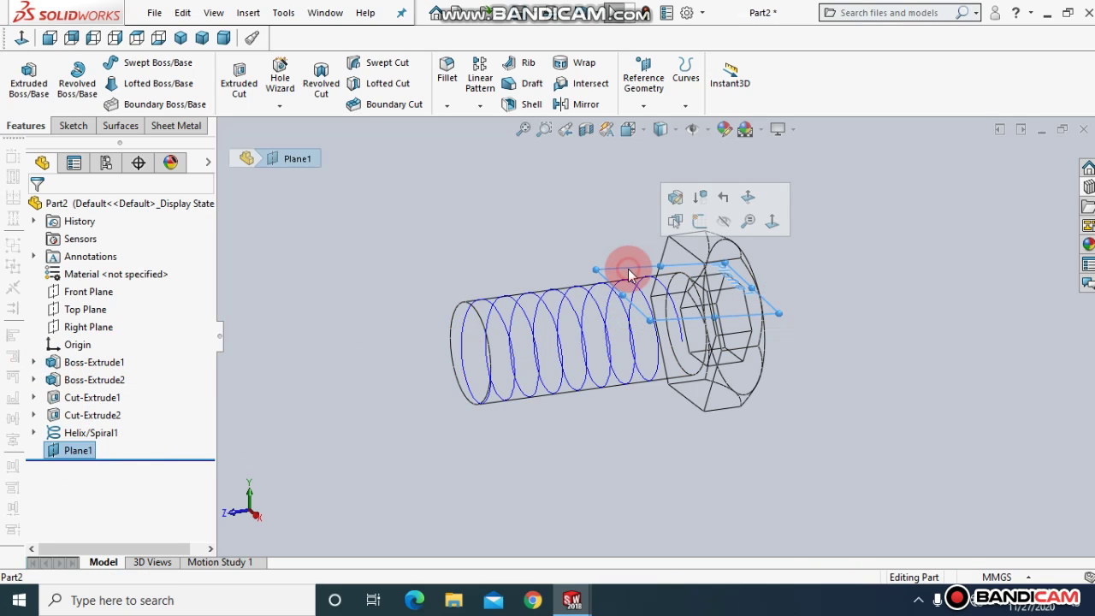
left_click(704, 220)
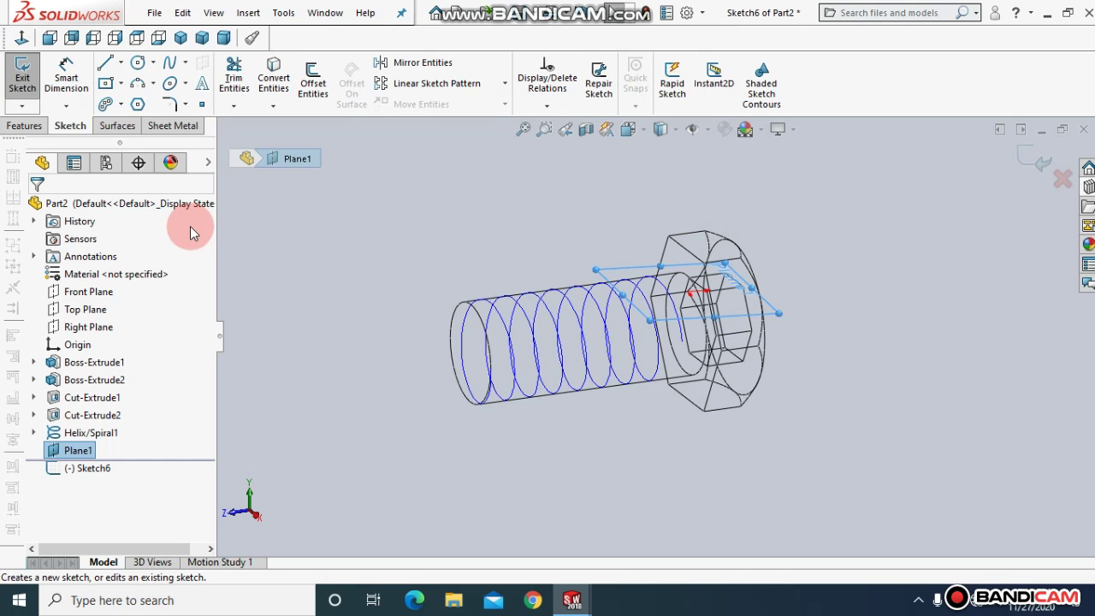
left_click(21, 39)
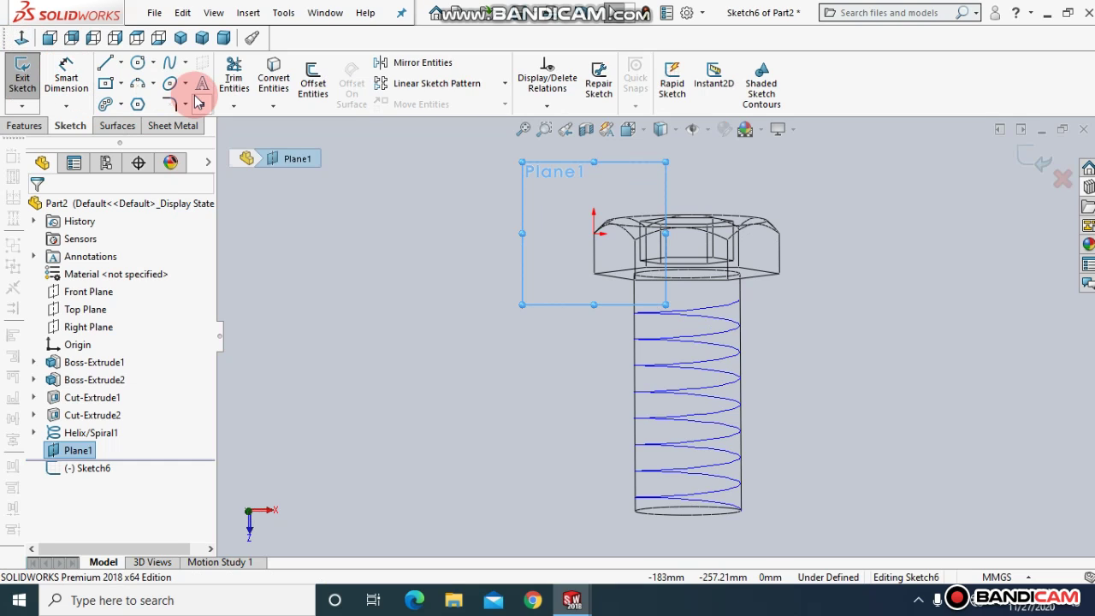
- Sketch a 3-sided inscribed-circle polygon centred on the helix's end near the head, with sides about 15 mm long
left_click(140, 105)
left_click(81, 301)
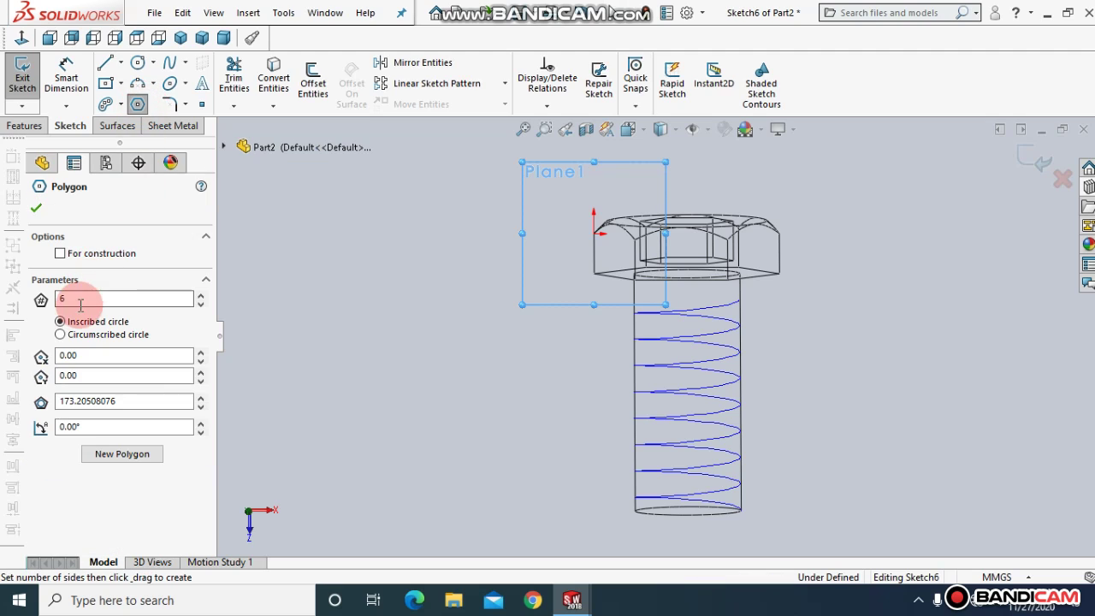
double_click(77, 300)
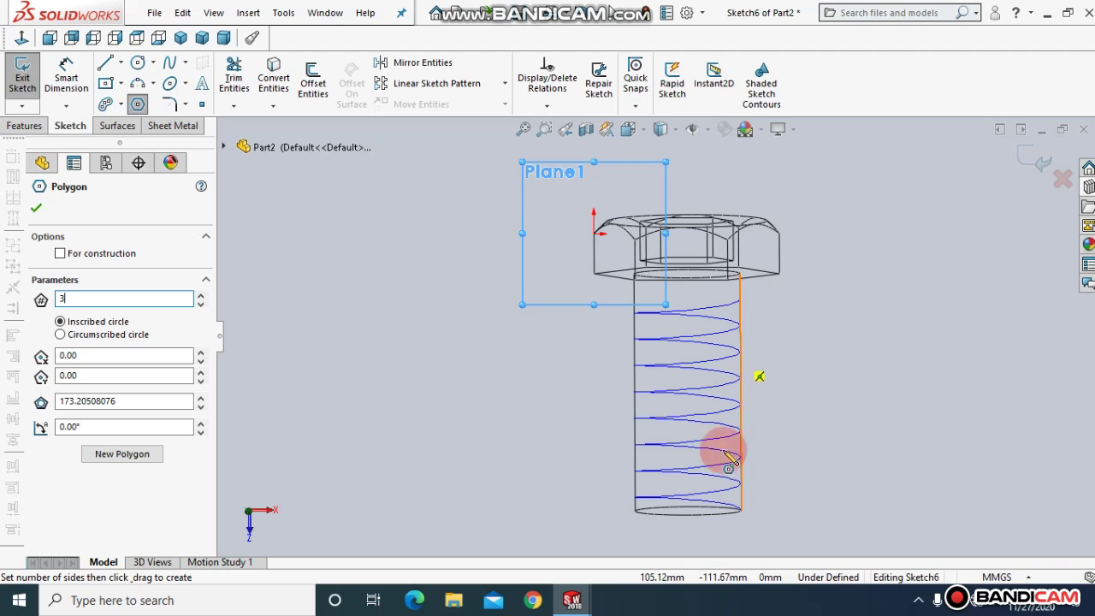
scroll(747, 513, "down", 3)
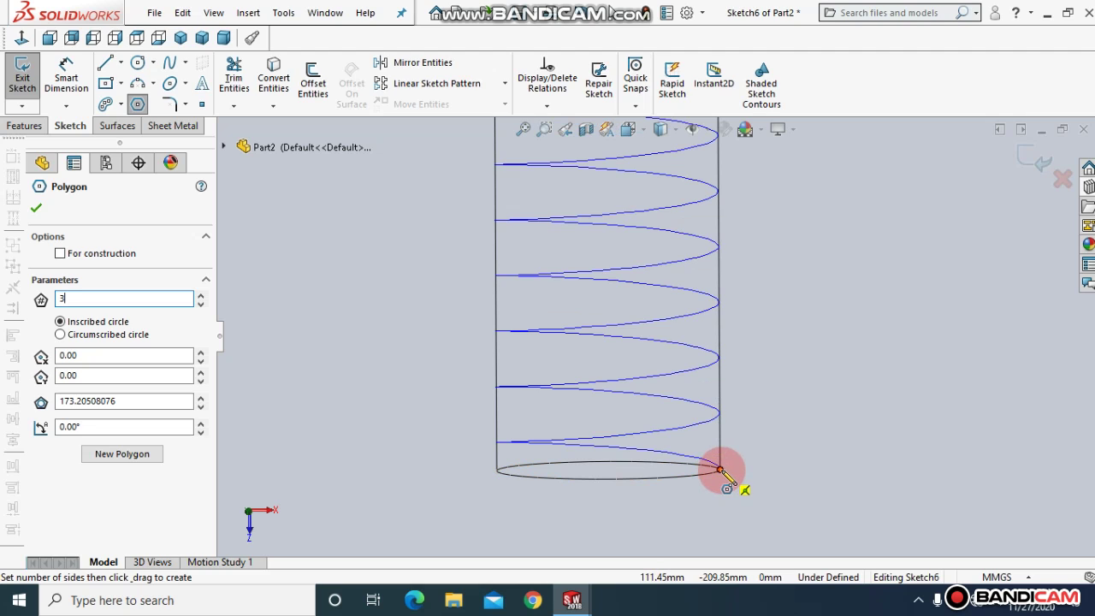
scroll(721, 470, "up", 5)
scroll(589, 143, "down", 4)
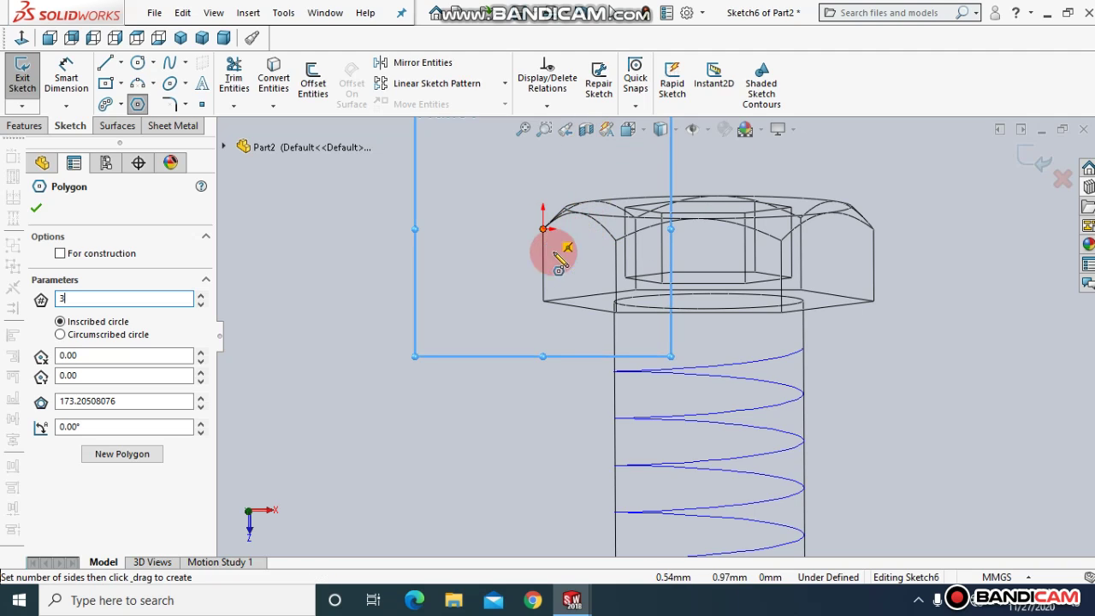
left_click(805, 354)
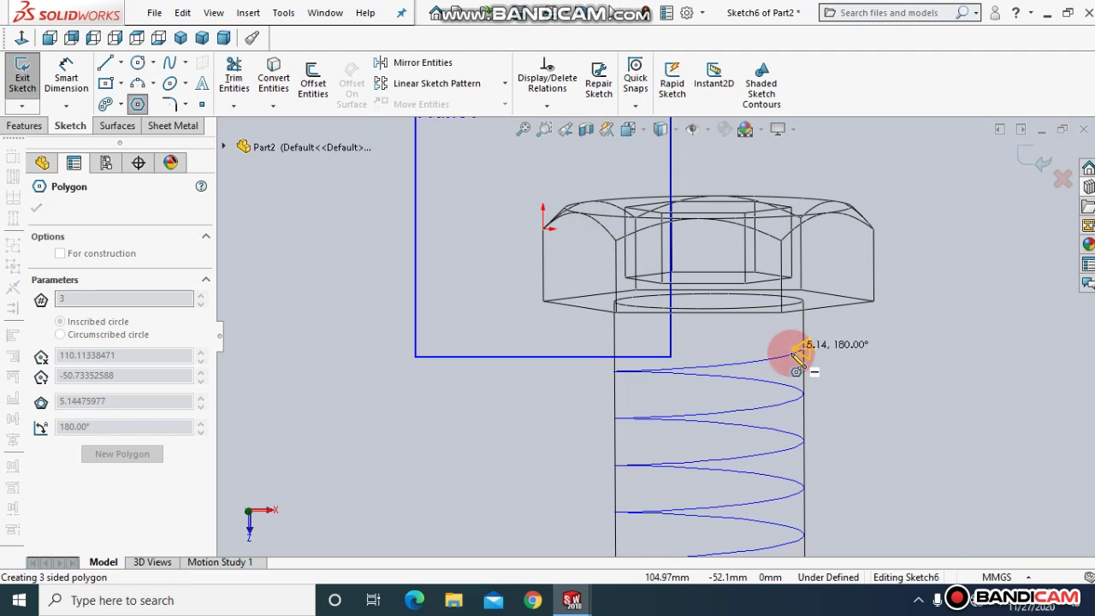
left_click(789, 364)
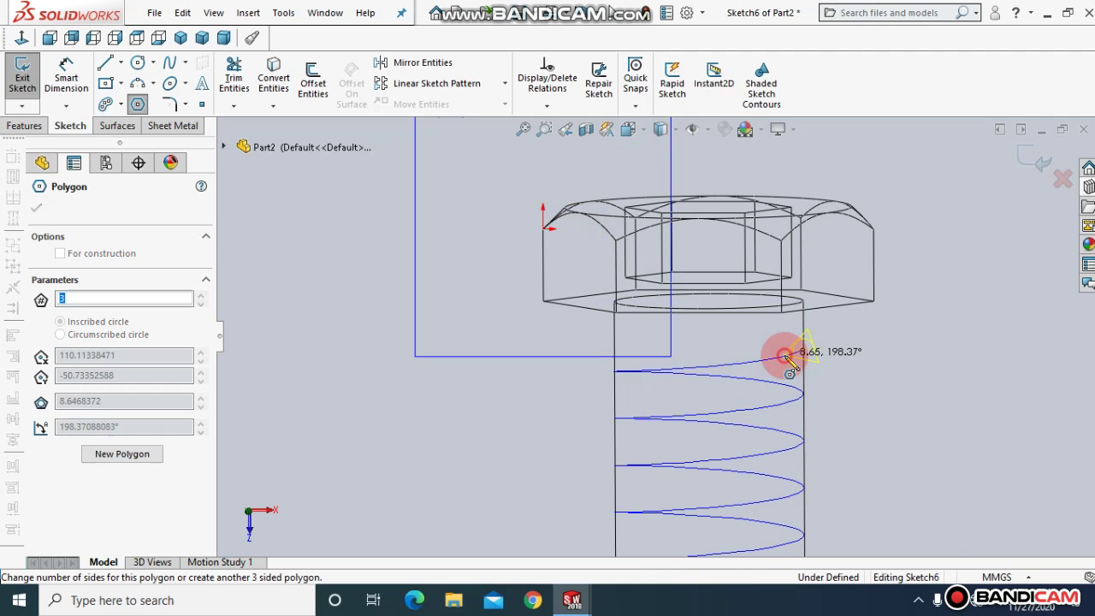
- Dimension the vertical extent of the triangle's outer side and set it to 15 mm
left_click(75, 66)
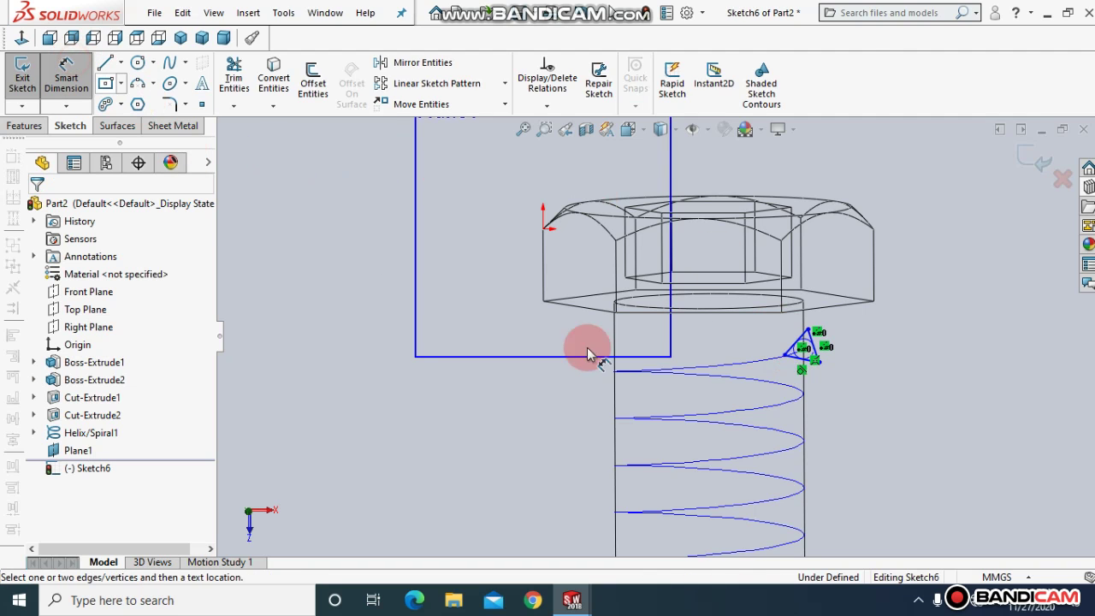
scroll(843, 350, "down", 3)
scroll(830, 345, "down", 1)
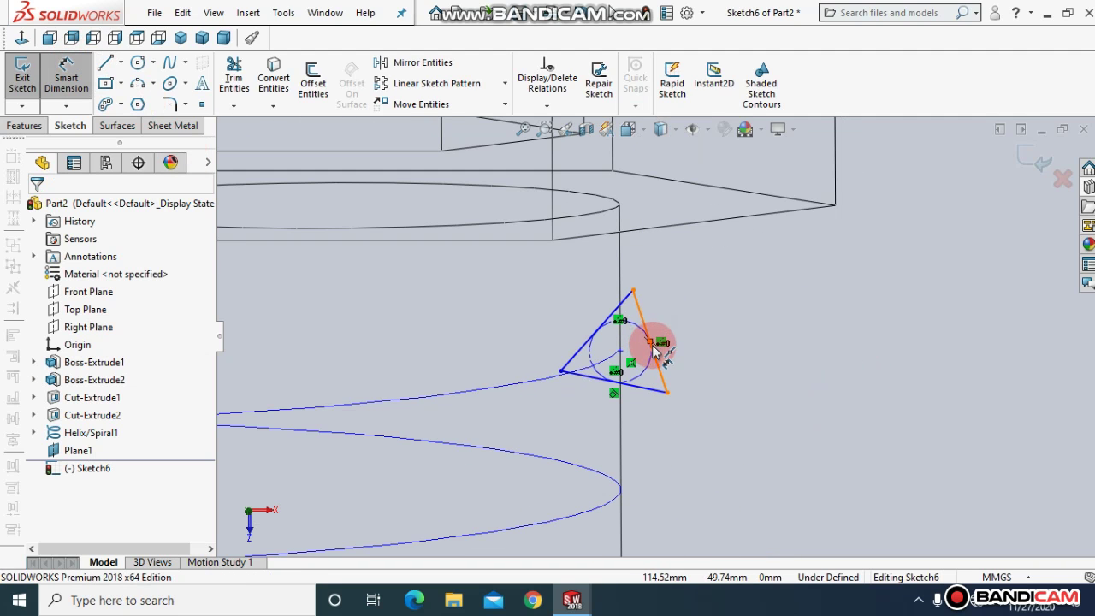
left_click(653, 357)
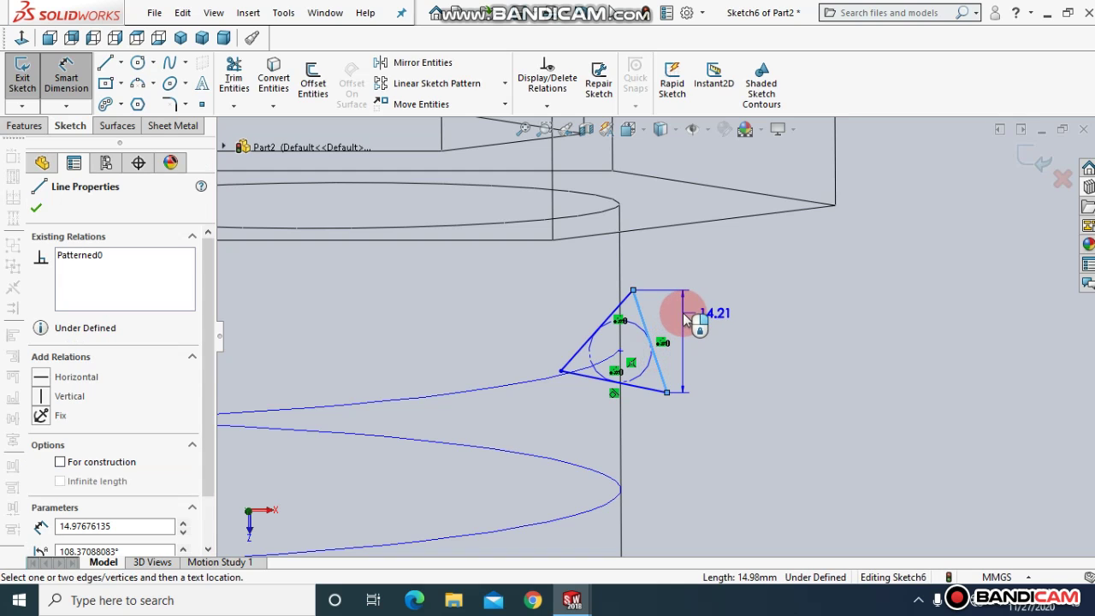
left_click(685, 317)
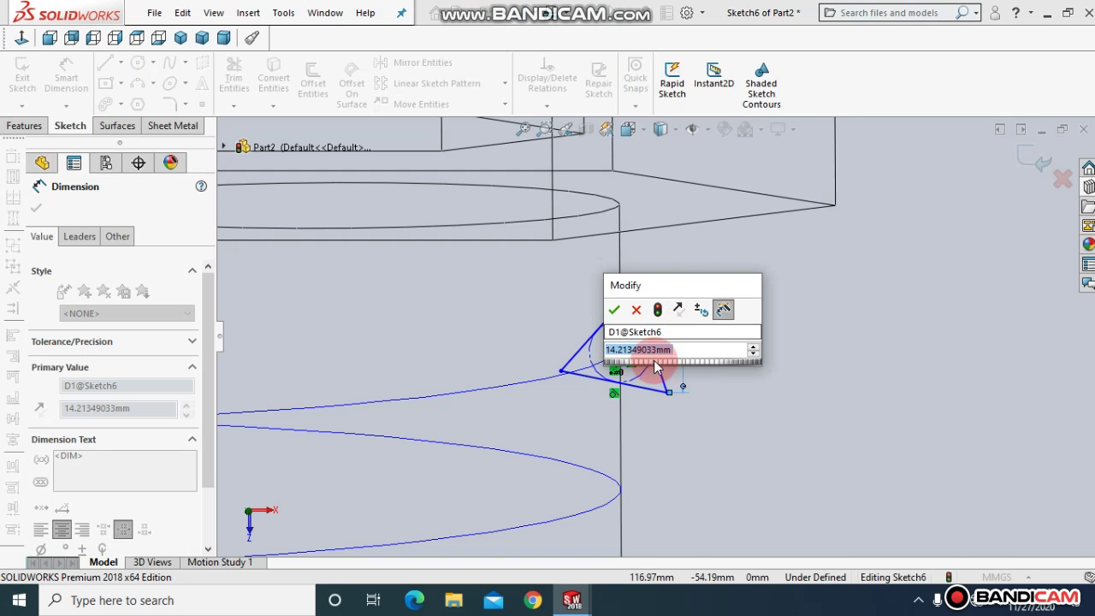
type("1")
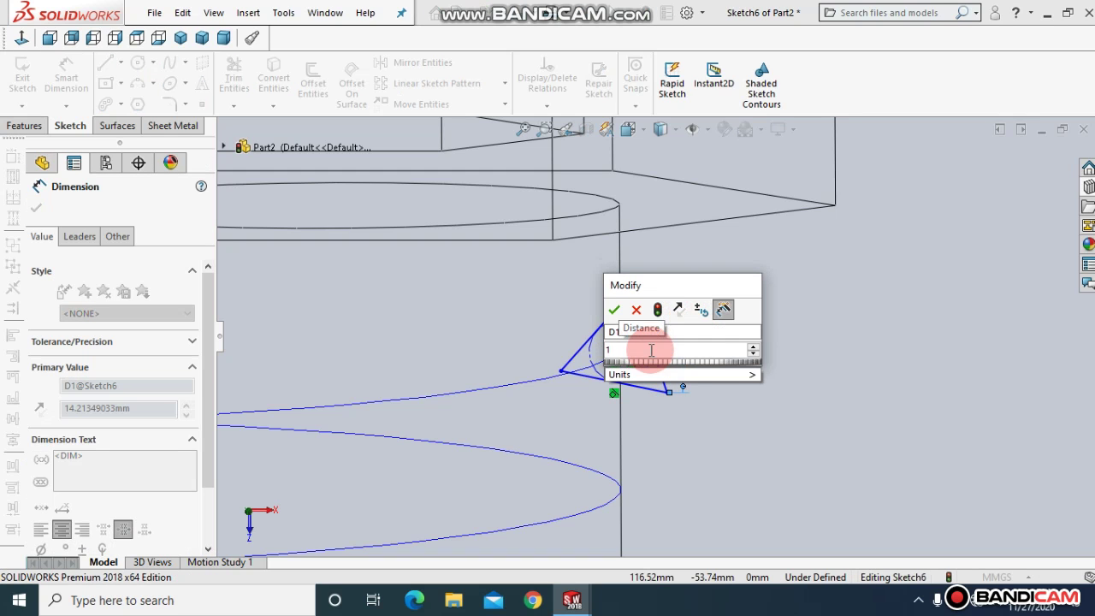
type("5")
key("Return")
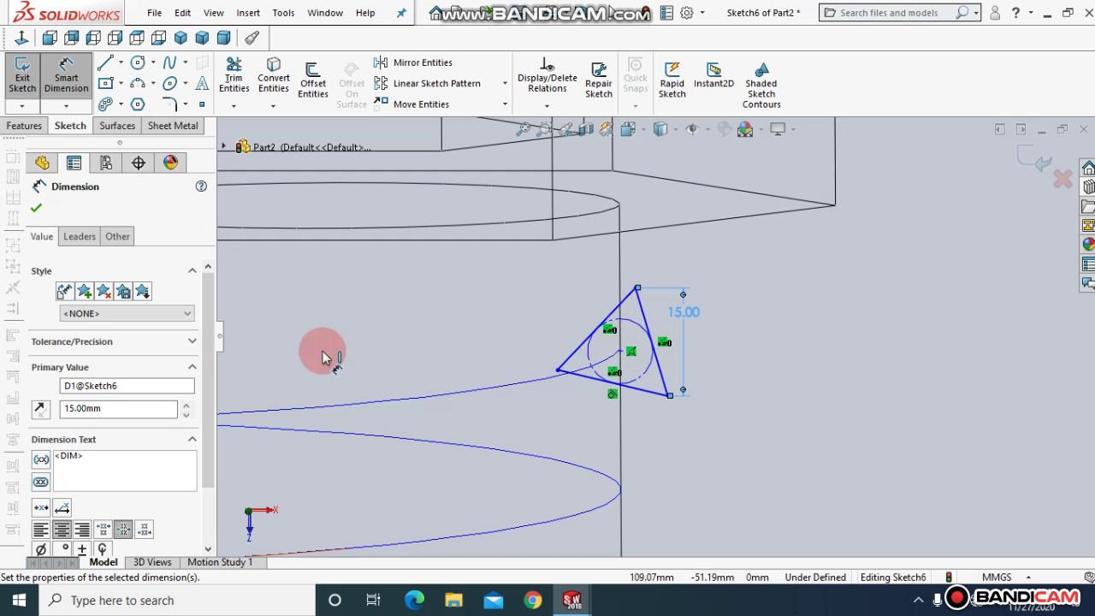
left_click(36, 210)
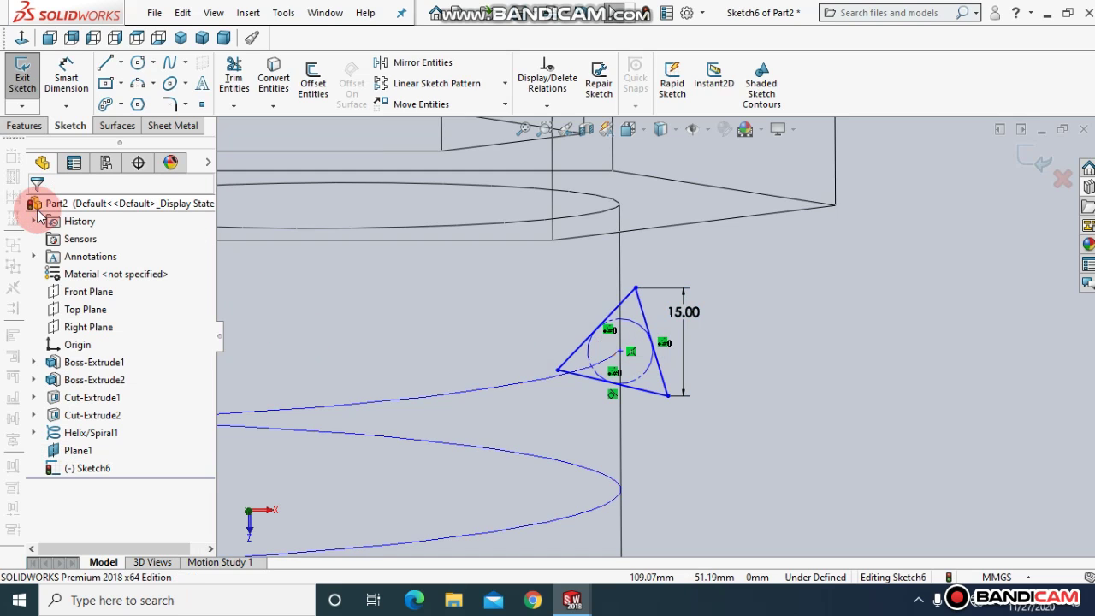
- Finish the triangle sketch and make a Swept Cut with it as the profile along the helix on the shank
left_click(524, 129)
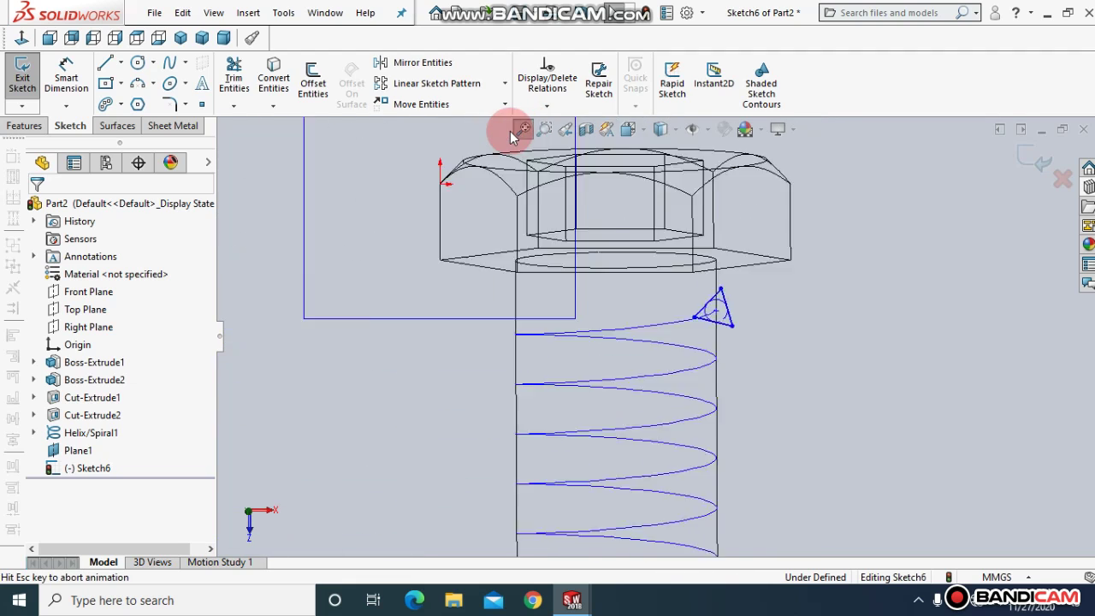
left_click(24, 129)
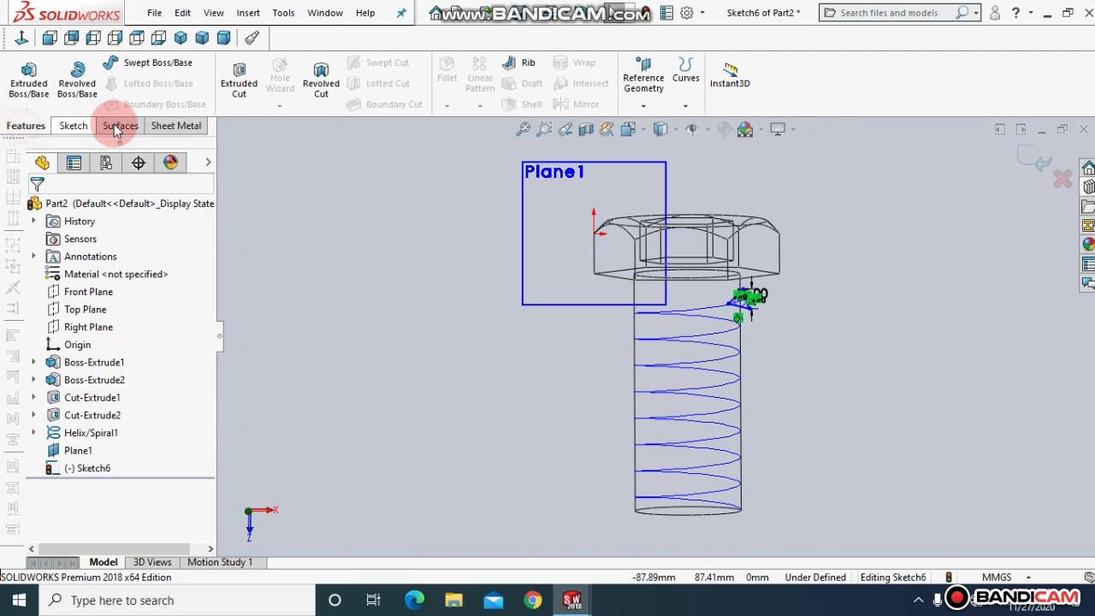
left_click(1045, 168)
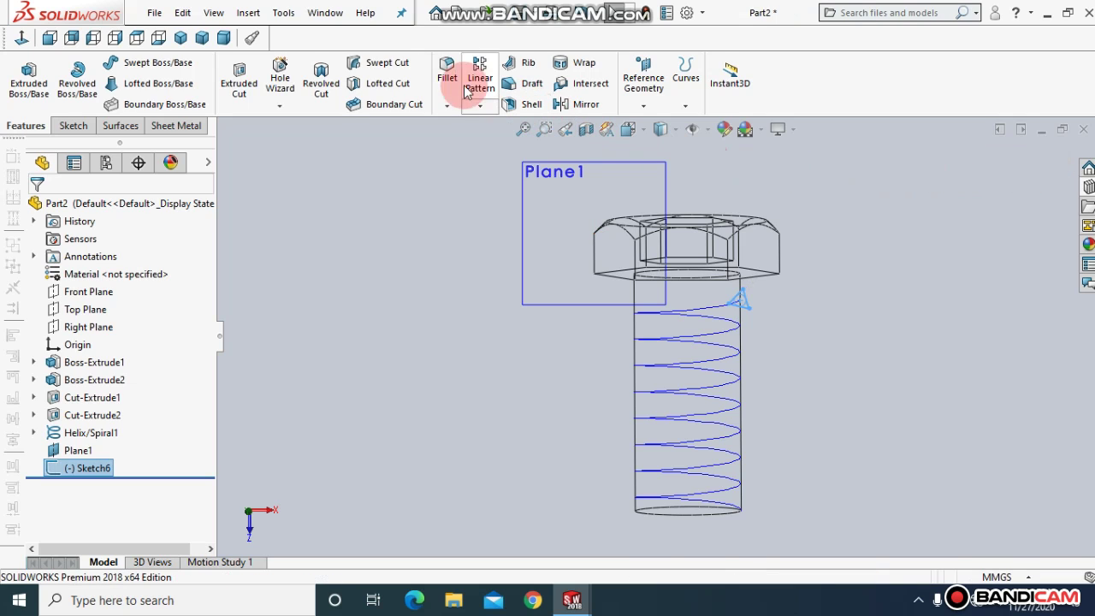
left_click(390, 69)
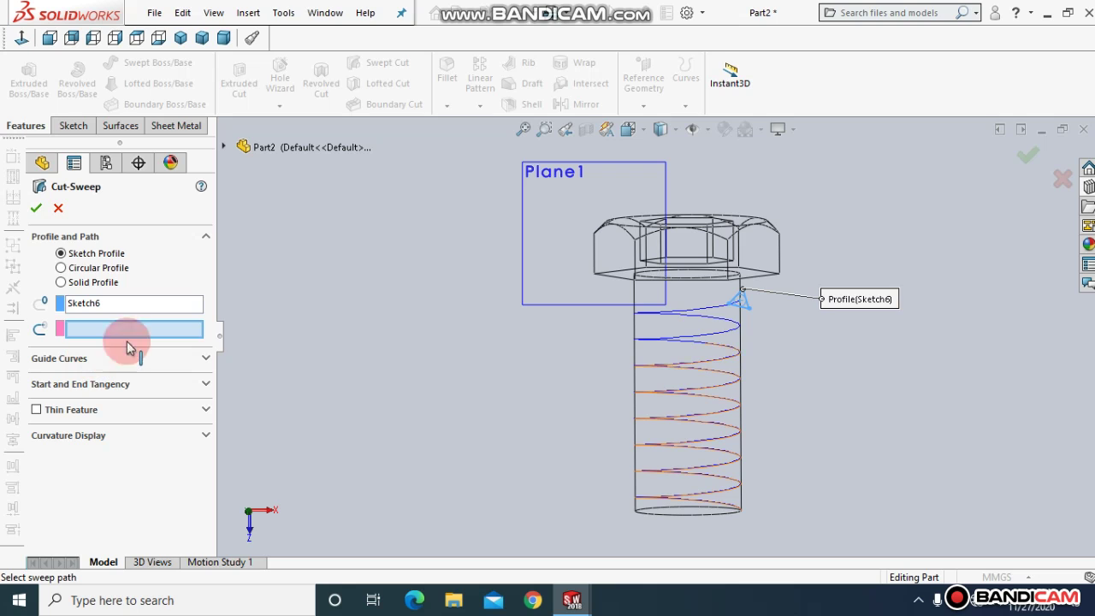
left_click(725, 338)
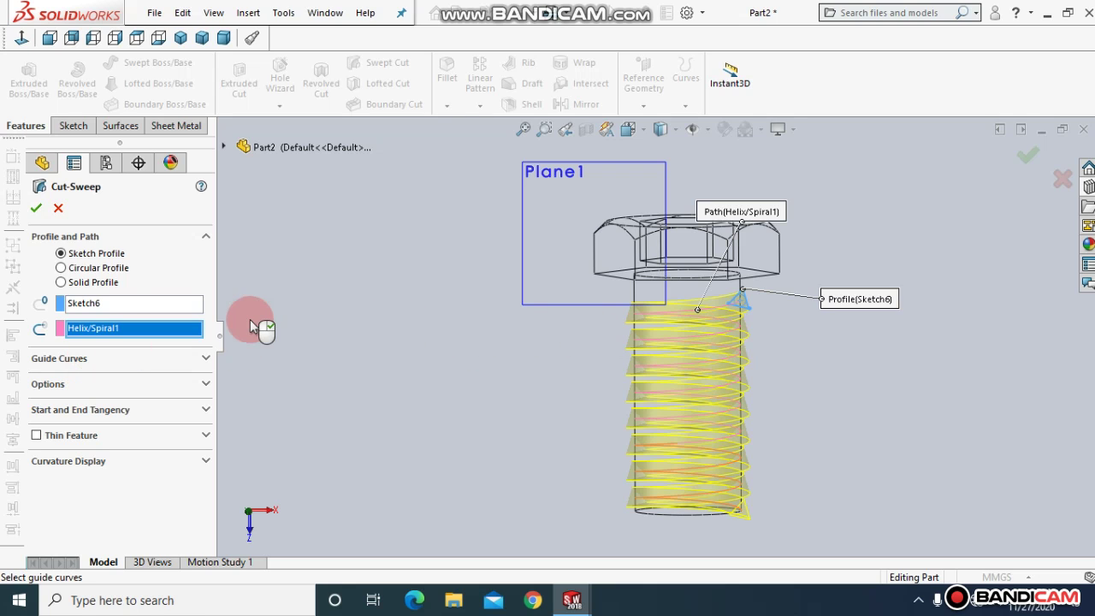
left_click(37, 214)
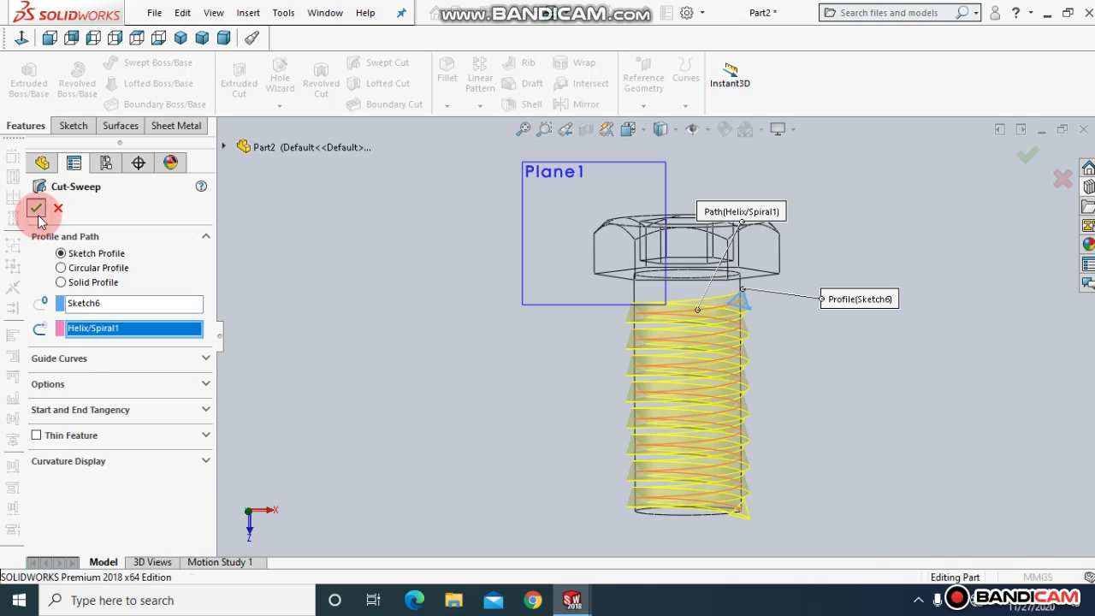
- Display the bolt shaded with edges and hide the thread's reference plane and the helix curve
left_click(667, 138)
left_click(663, 152)
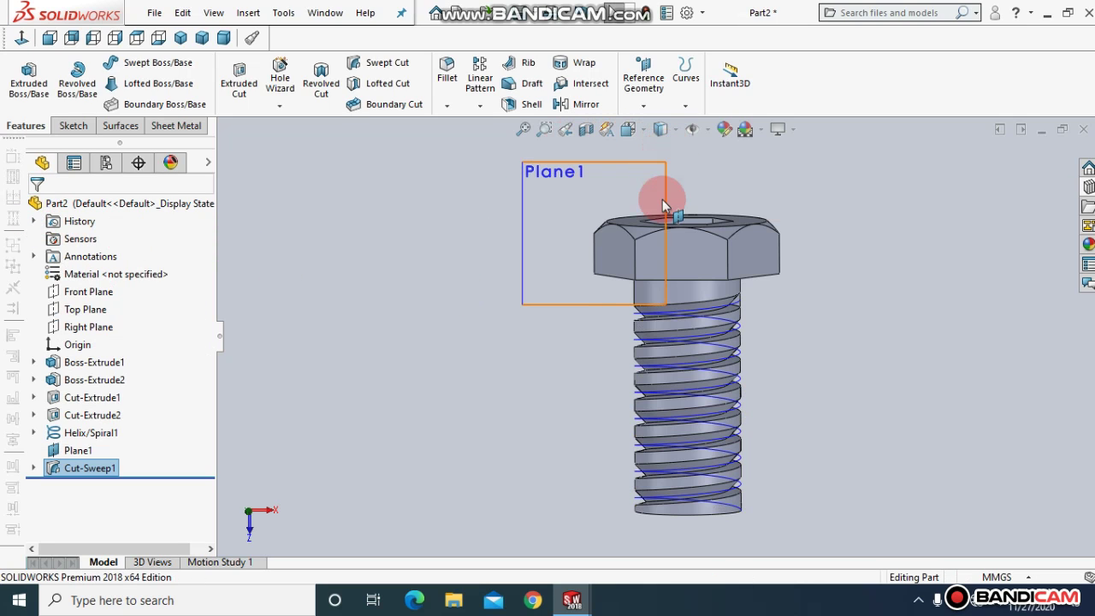
left_click(75, 452)
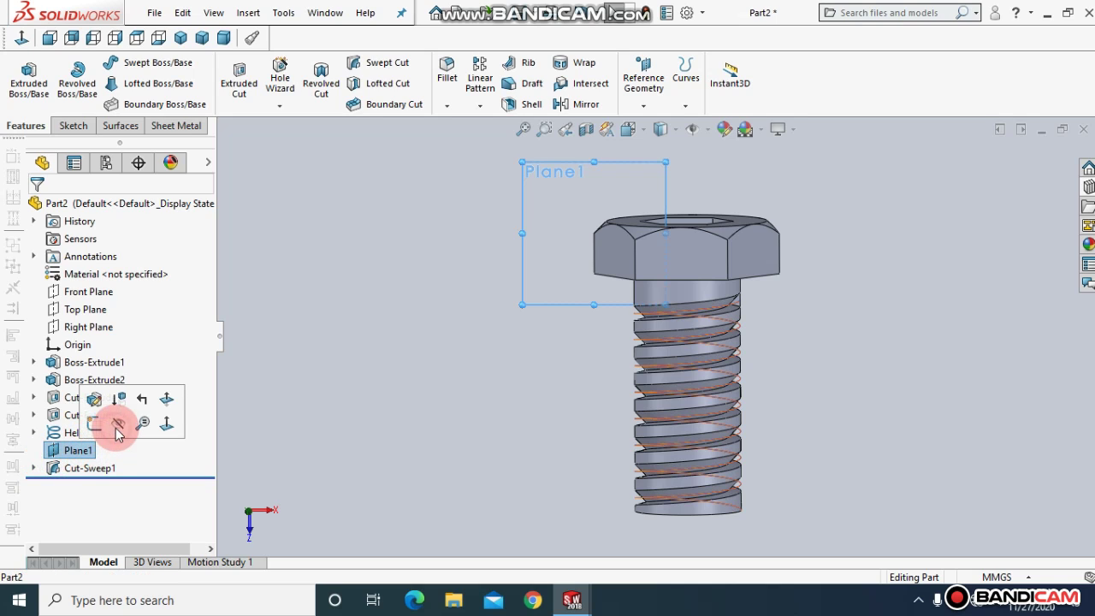
left_click(117, 428)
left_click(95, 435)
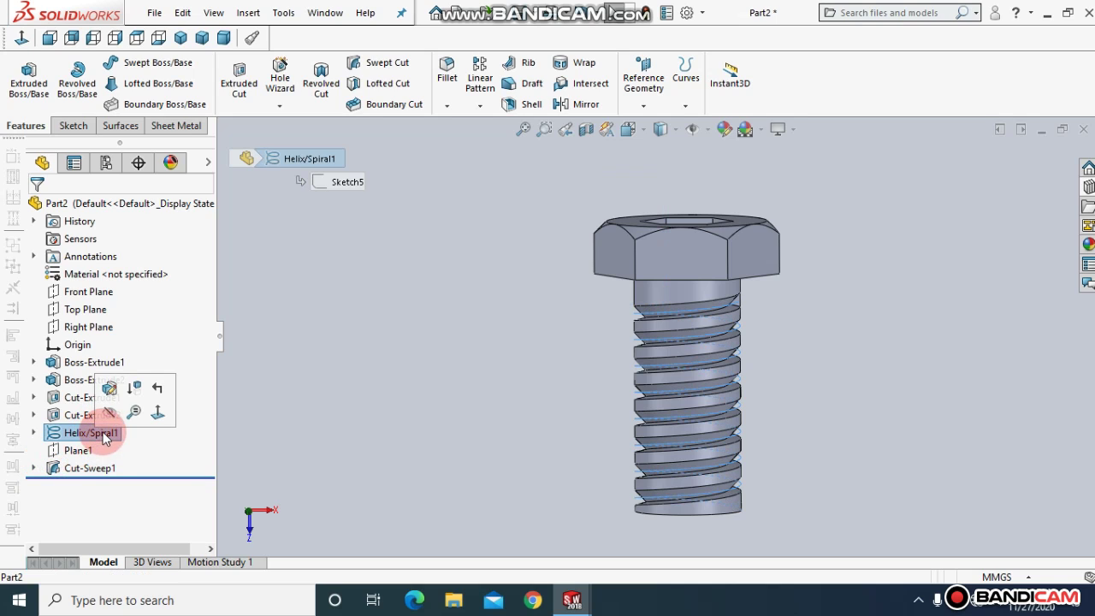
left_click(109, 416)
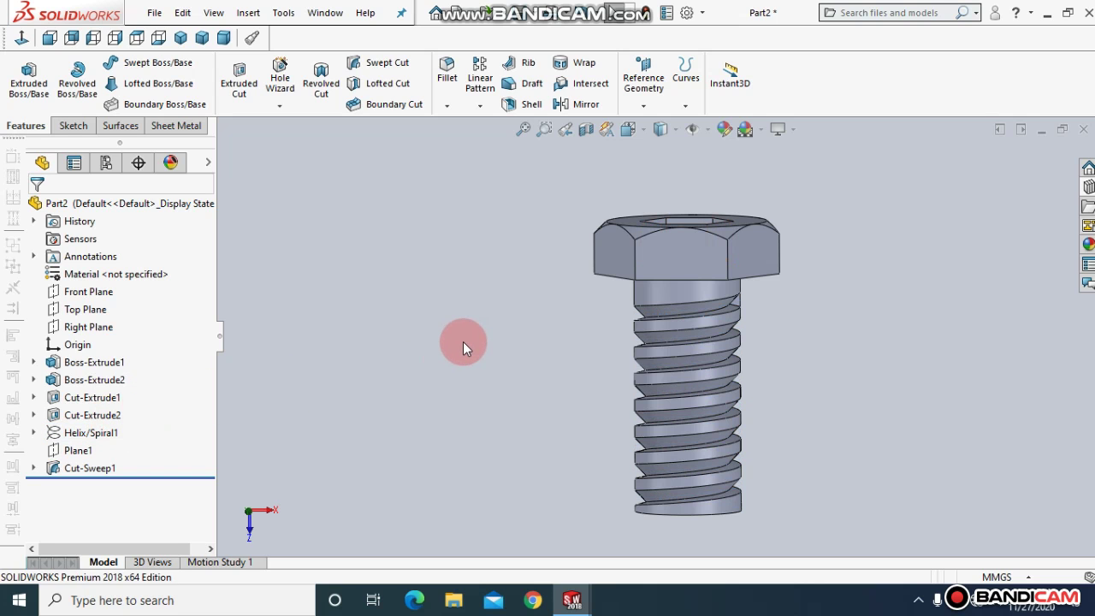
- Apply the polished steel metal appearance to the whole bolt body
middle_click_drag(463, 341, 588, 221)
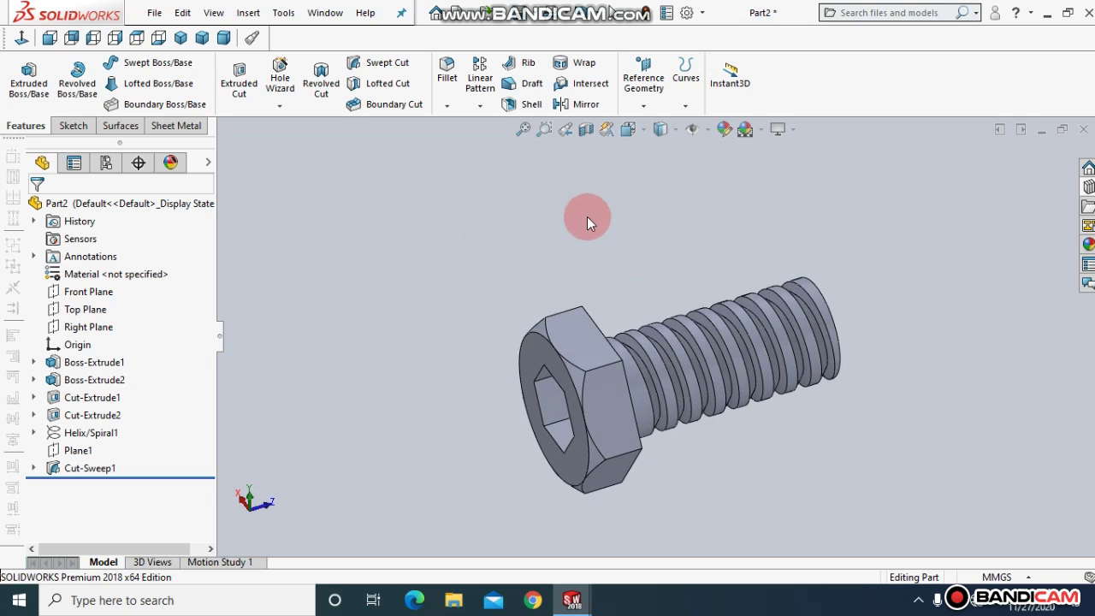
middle_click_drag(508, 355, 499, 281)
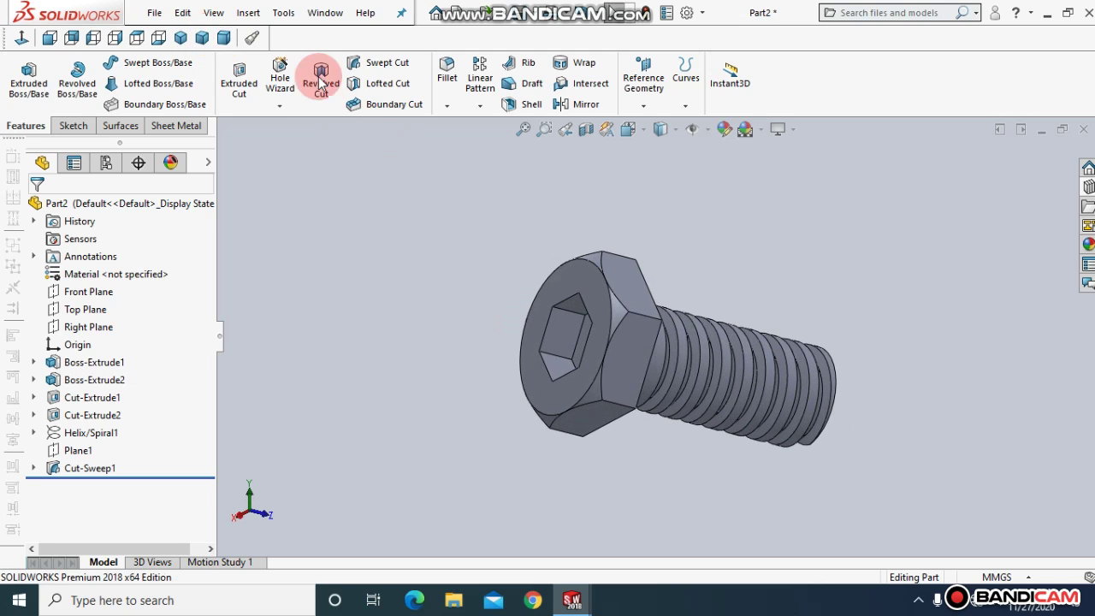
left_click(618, 317)
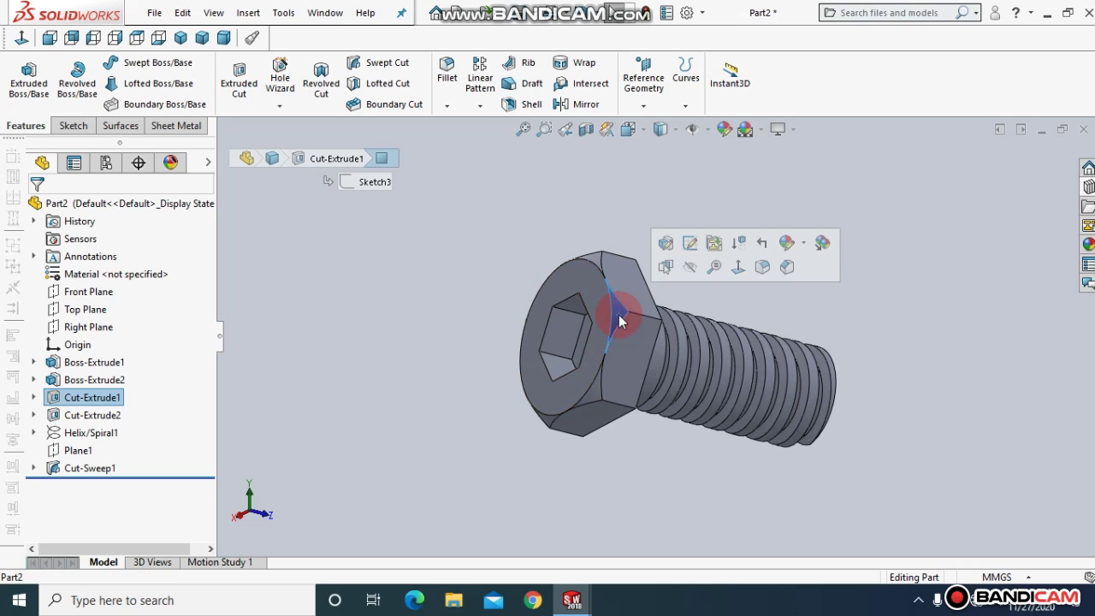
left_click(804, 248)
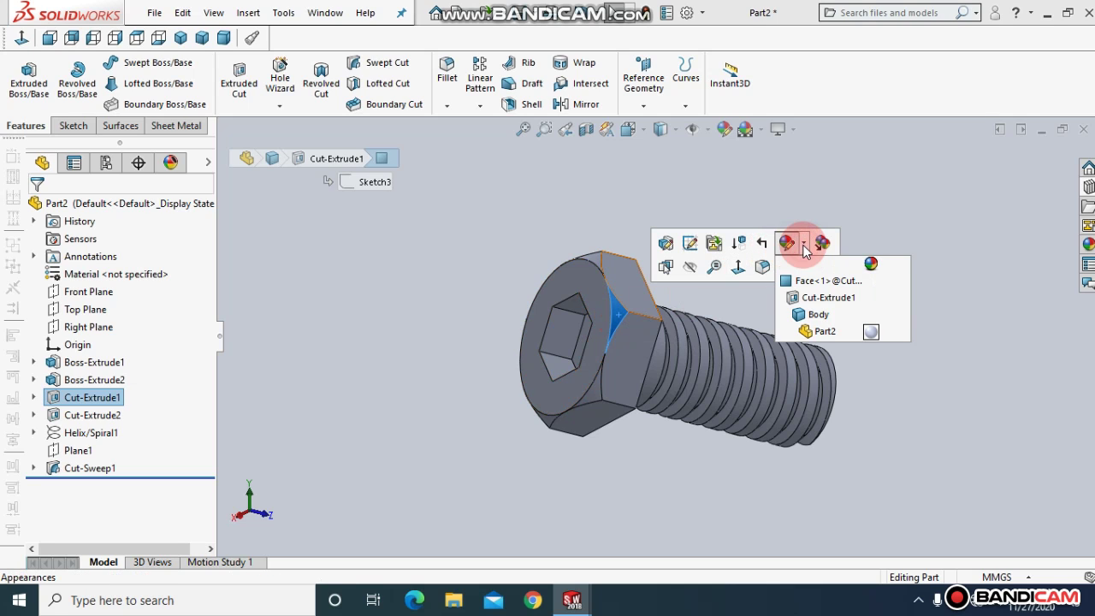
left_click(829, 310)
left_click(804, 248)
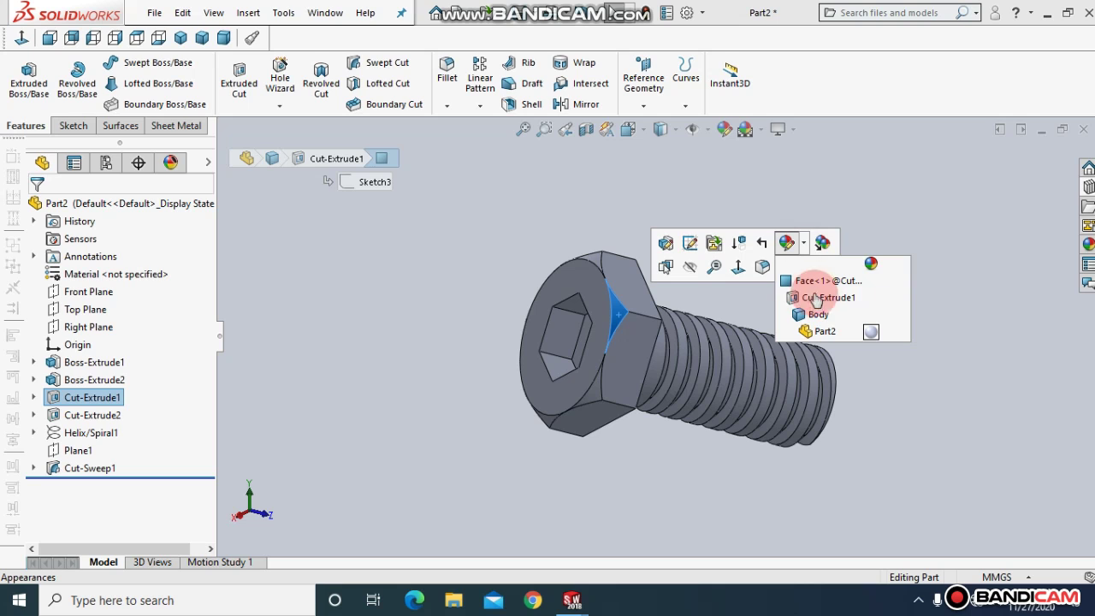
left_click(815, 310)
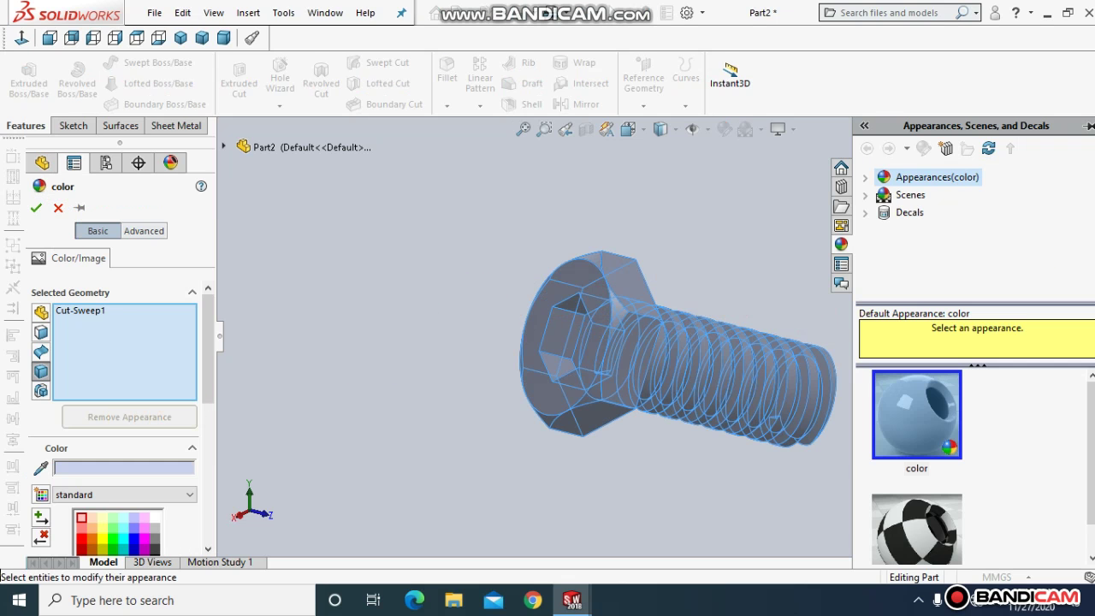
left_click(866, 178)
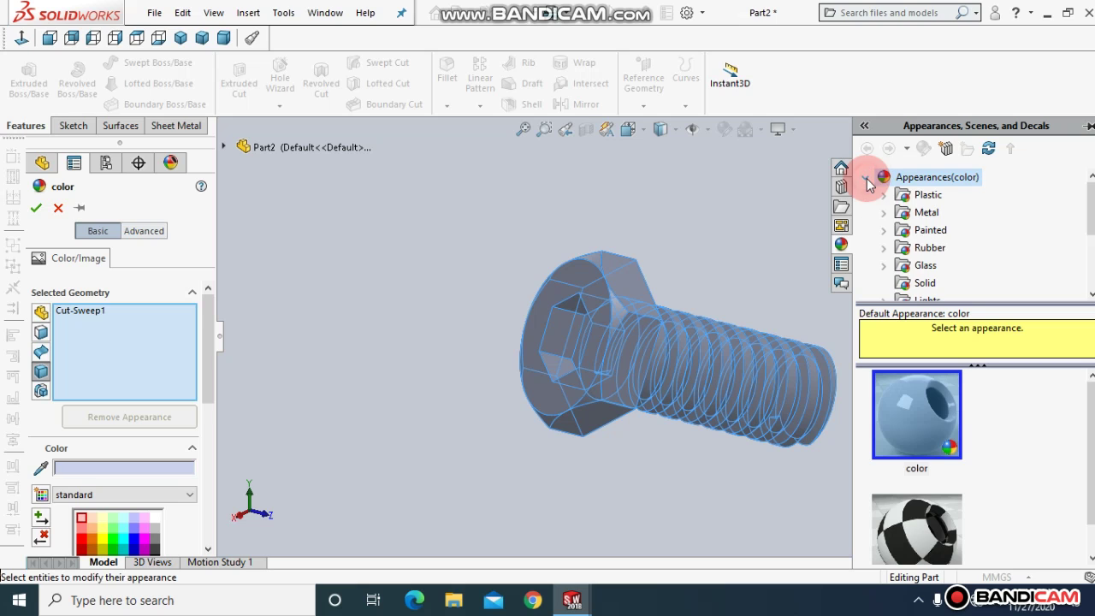
left_click(920, 216)
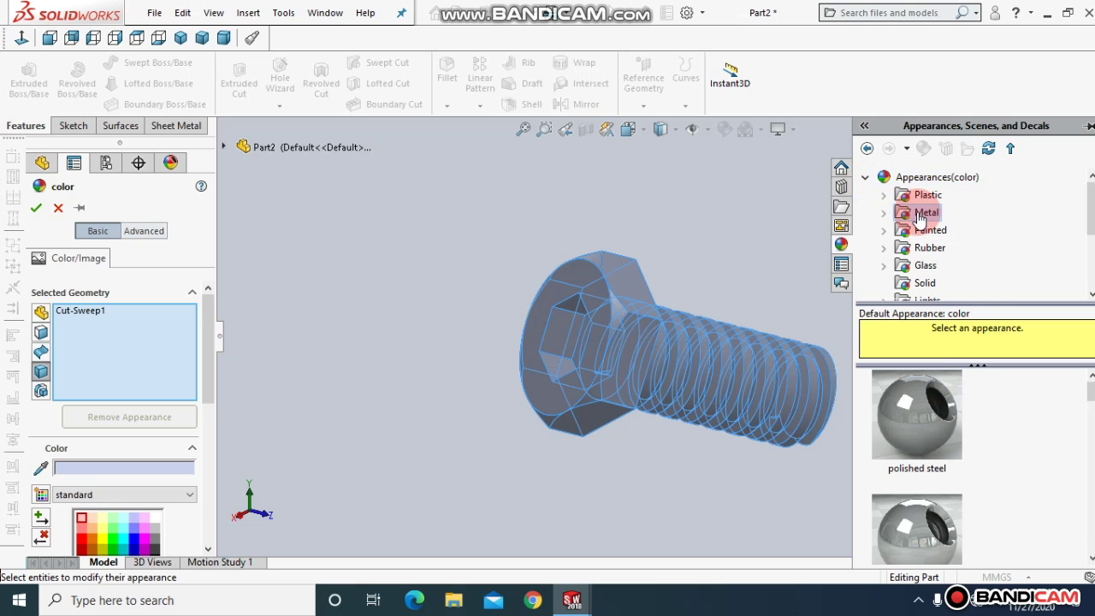
left_click(924, 434)
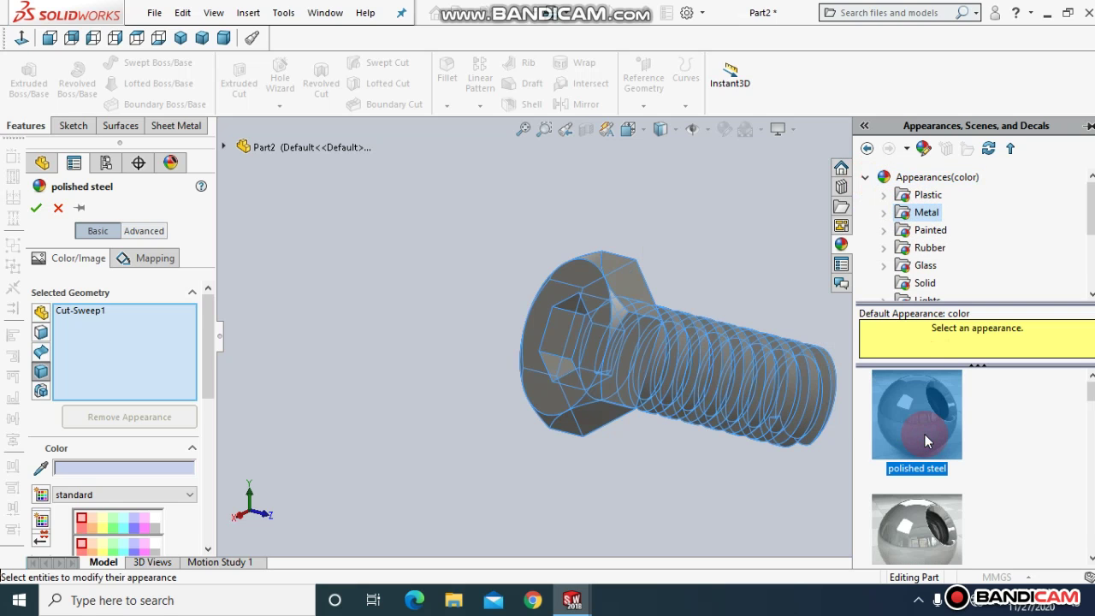
left_click(36, 208)
left_click(435, 269)
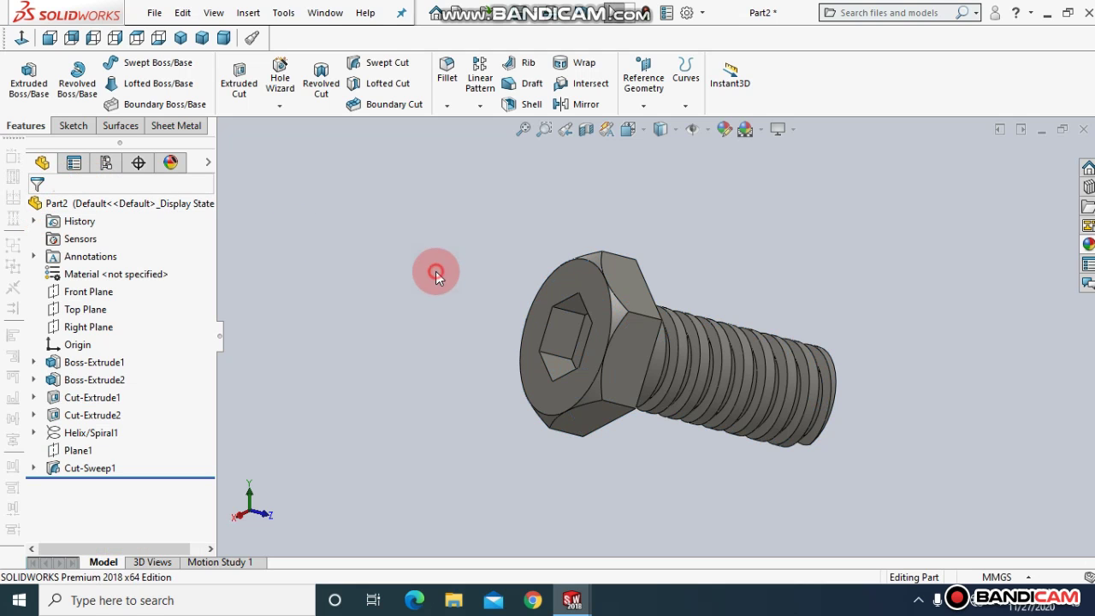
middle_click_drag(468, 281, 485, 257)
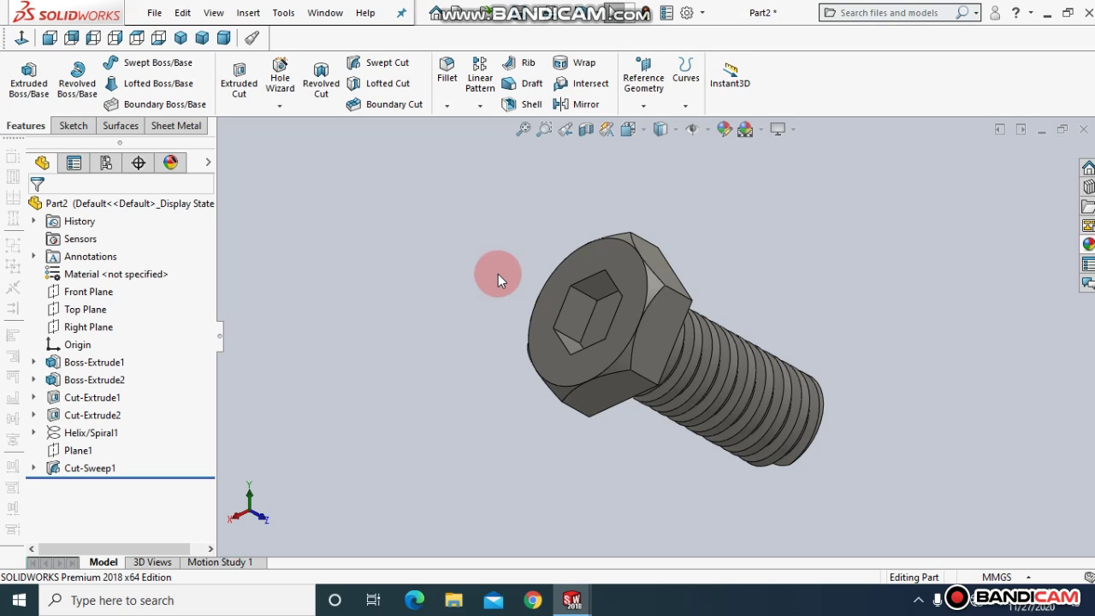